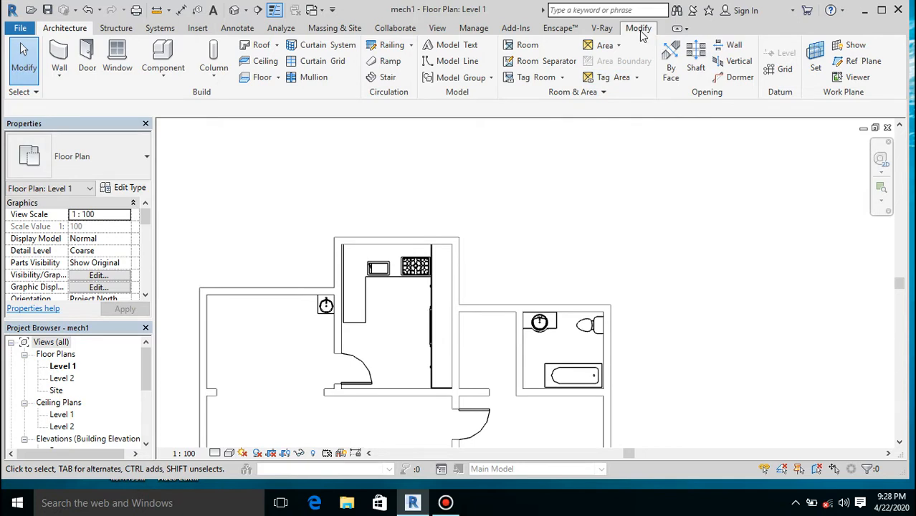
Start placing a plumbing fixture and choose the Standard type of M_Pipe Connector - Domestic Cold Water
click(640, 33)
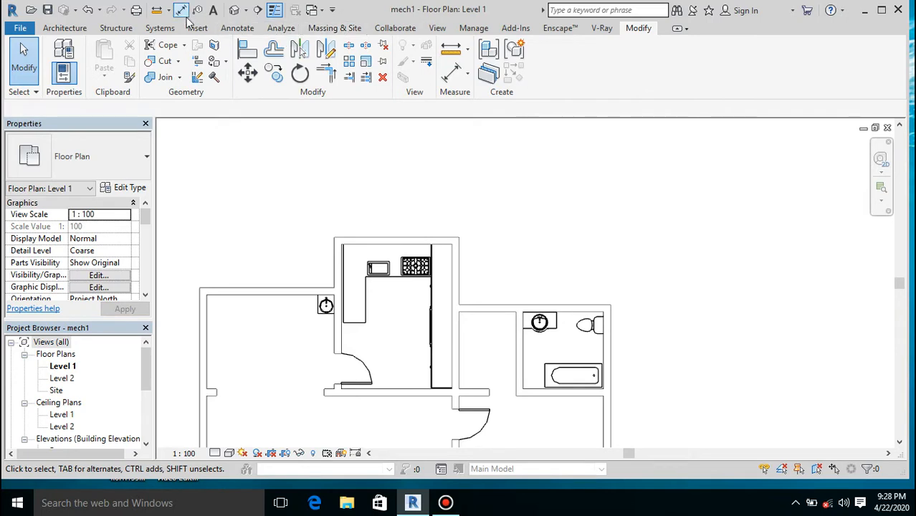
click(159, 29)
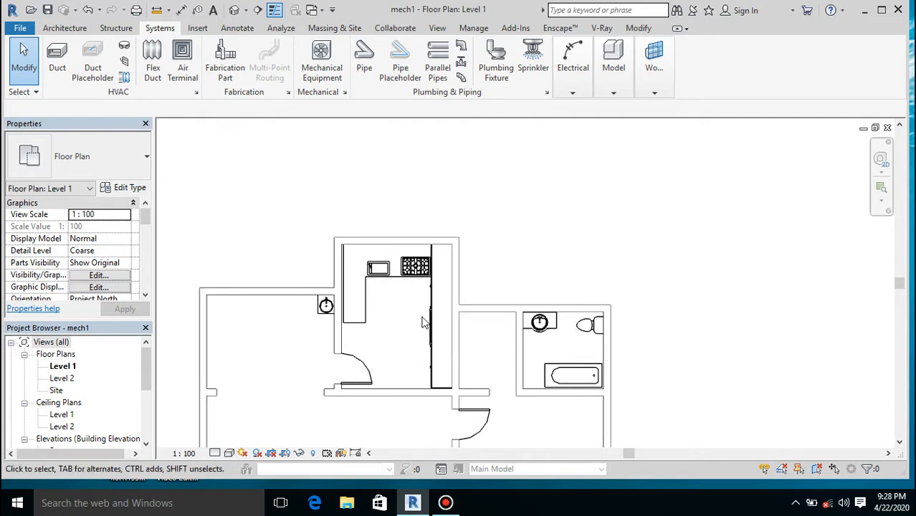
click(500, 71)
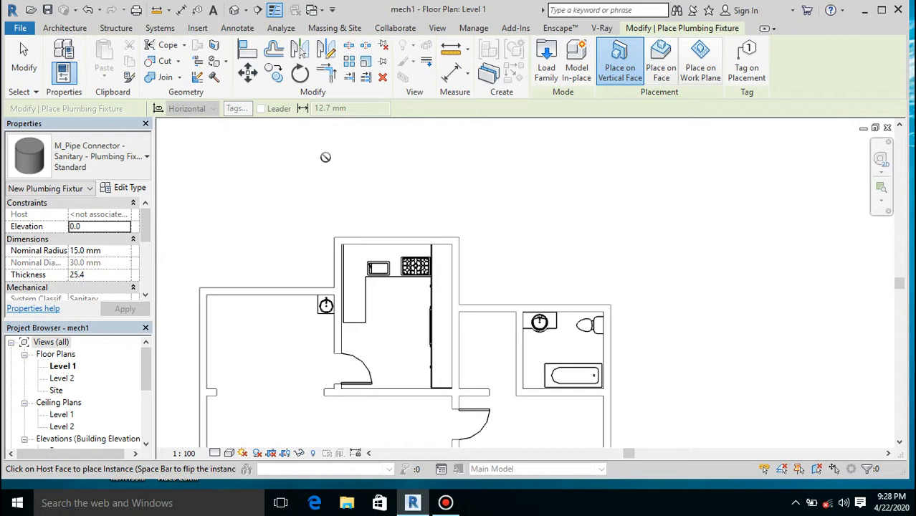
click(129, 165)
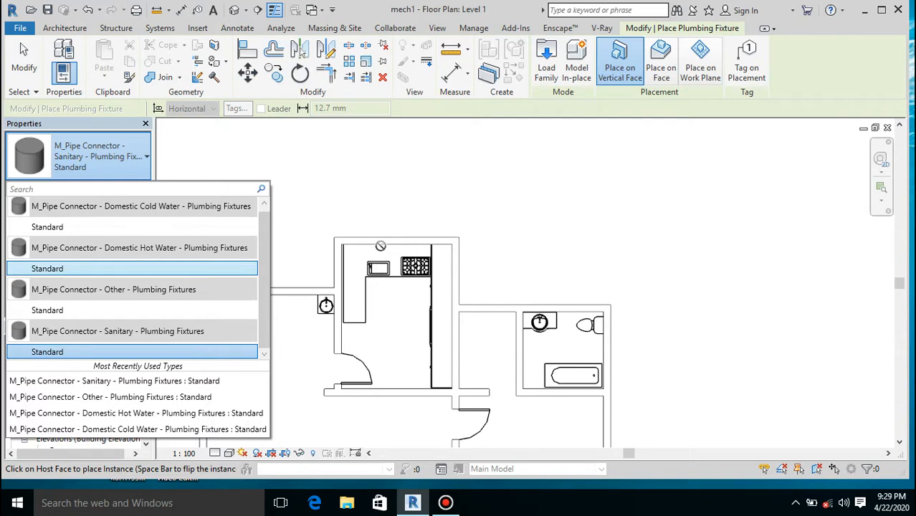
scroll(381, 246, up, 2)
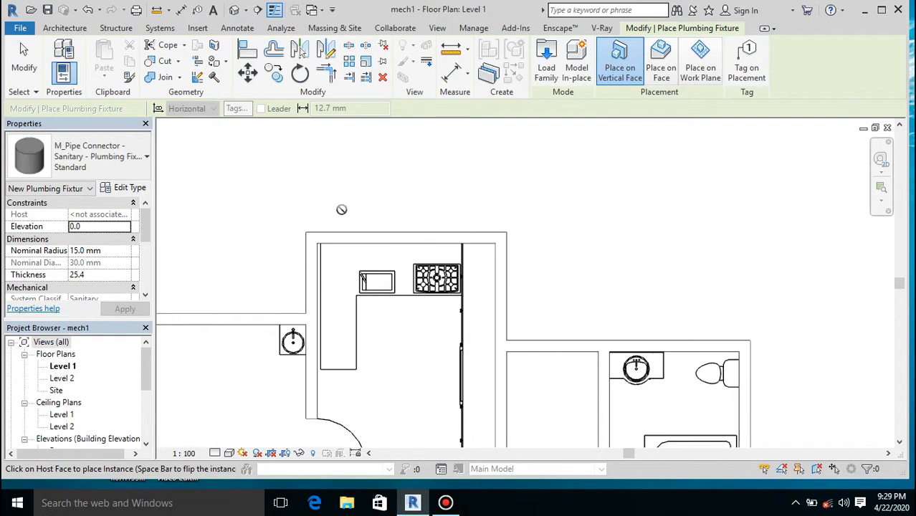
click(102, 149)
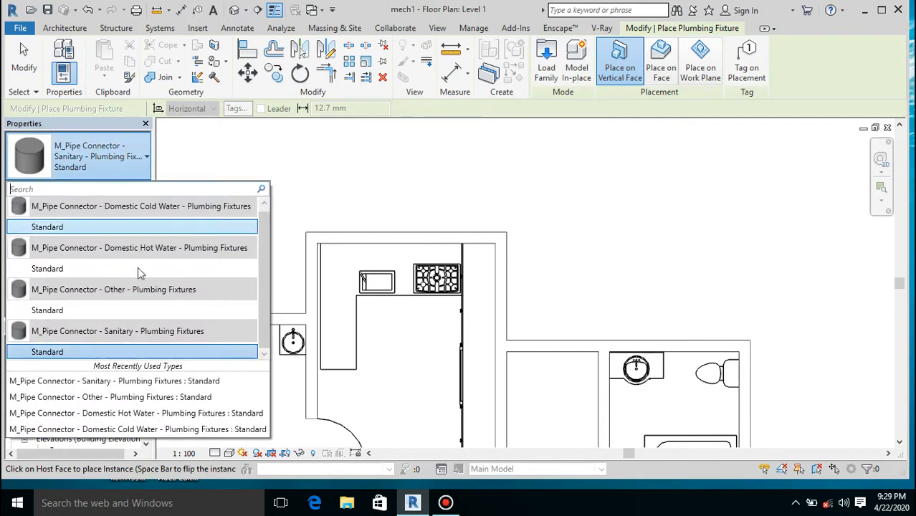
click(126, 229)
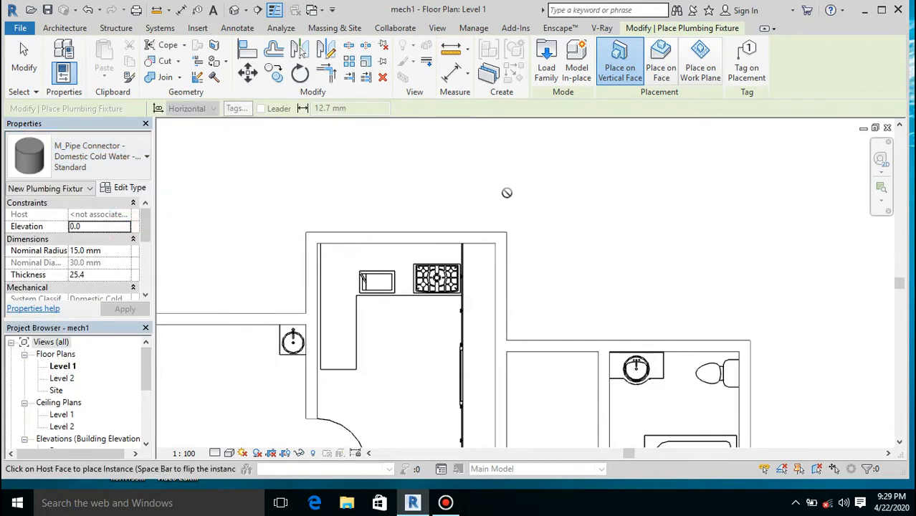
scroll(370, 235, up, 5)
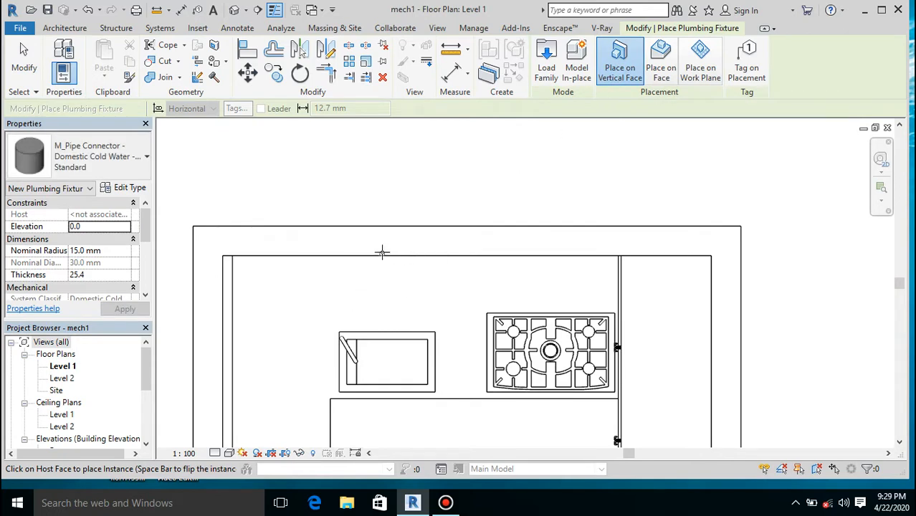
click(661, 58)
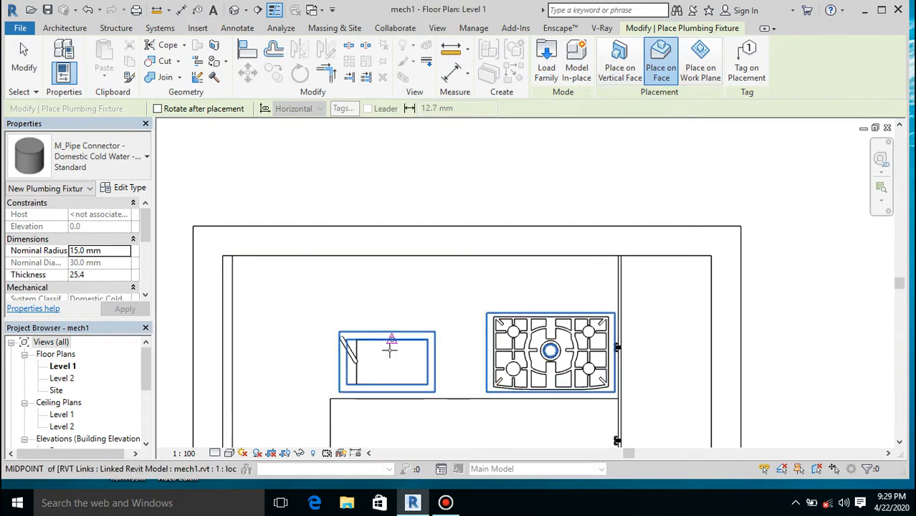
scroll(389, 359, up, 3)
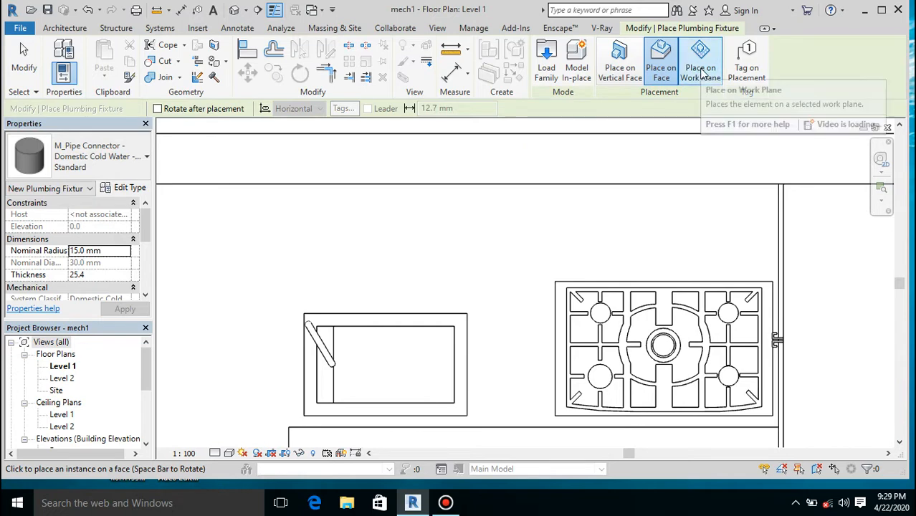
click(619, 64)
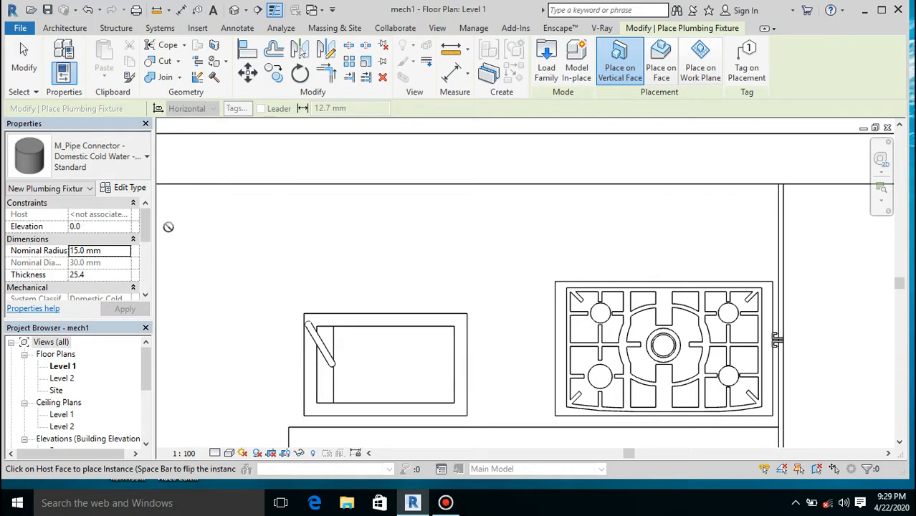
Place the cold water connector at elevation 700 on the kitchen wall's inner vertical face behind the sink
mouse_move(147, 231)
mouse_down()
mouse_move(145, 259)
mouse_move(146, 237)
mouse_up()
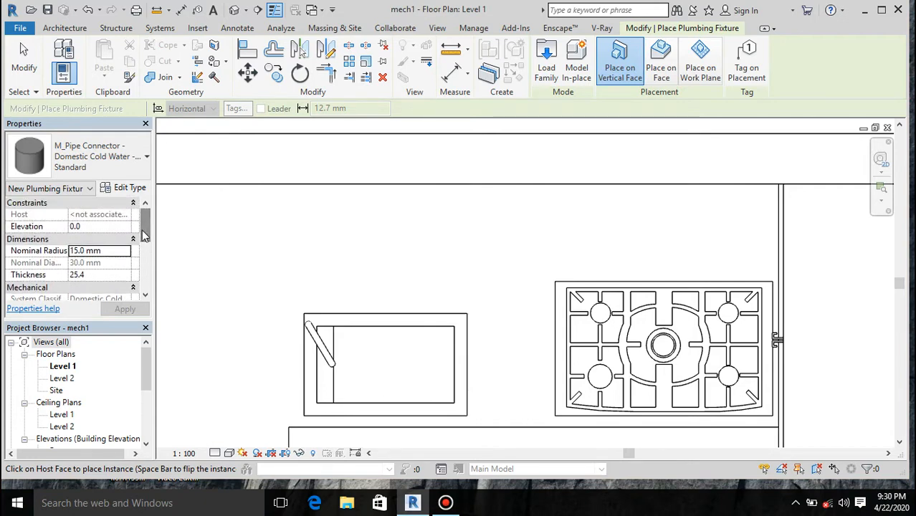
click(102, 226)
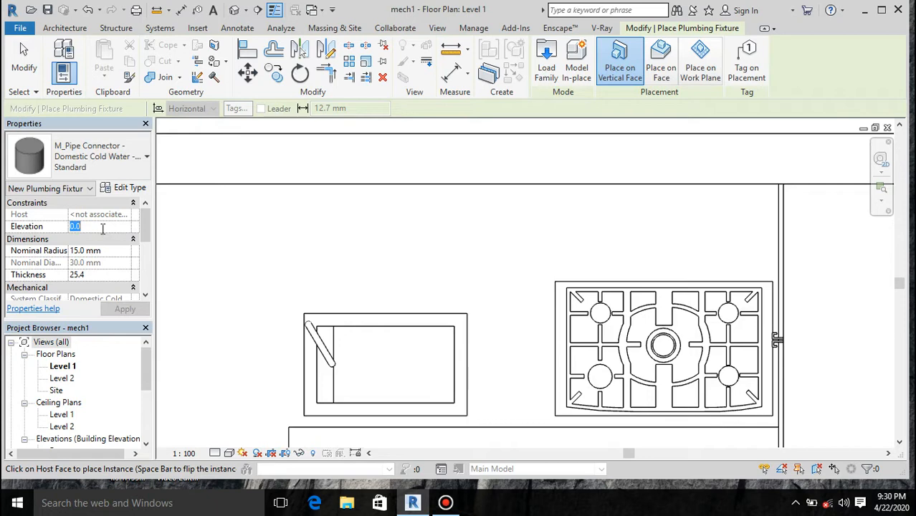
text(7)
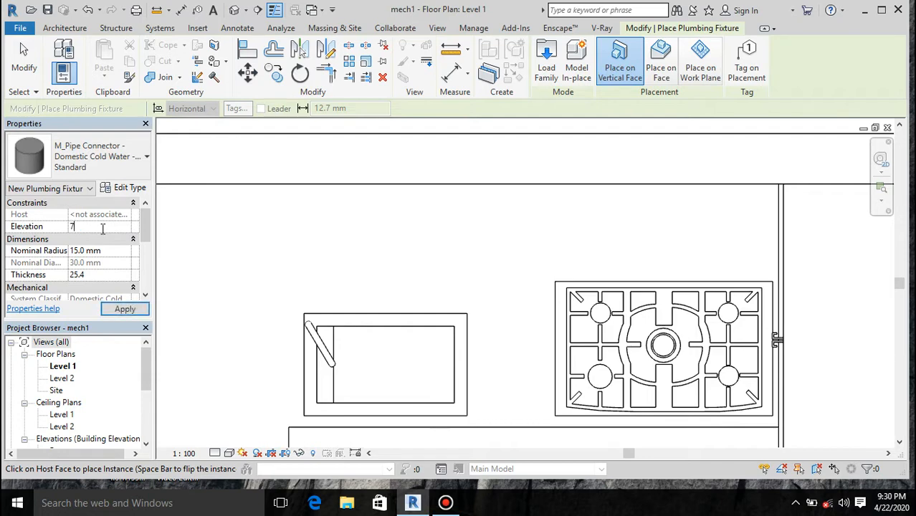
click(103, 228)
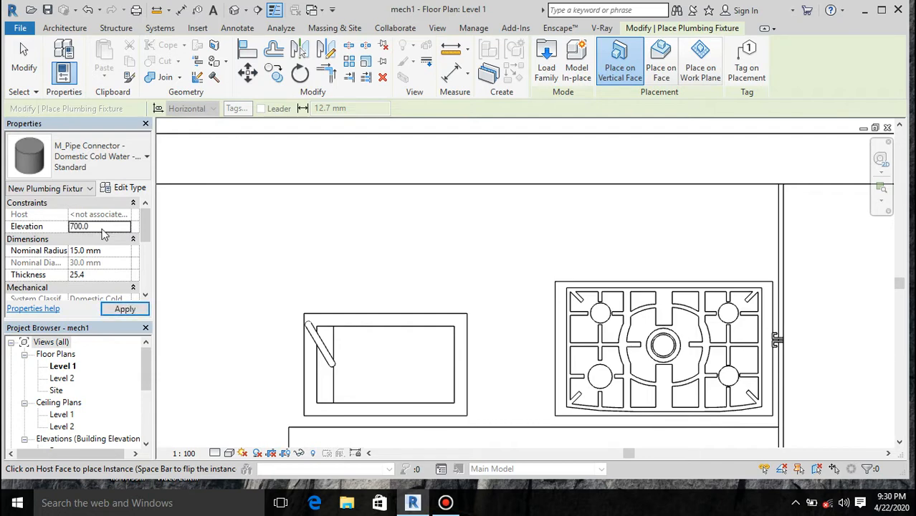
click(386, 180)
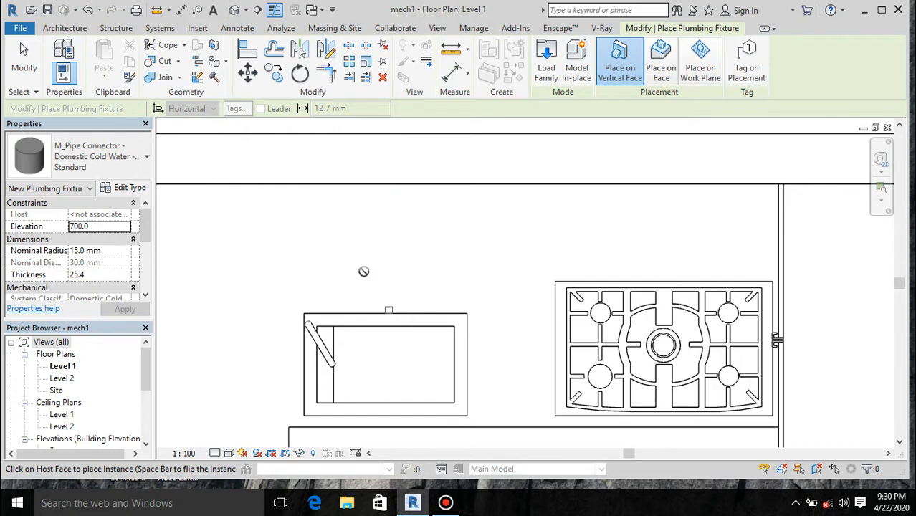
key(Escape)
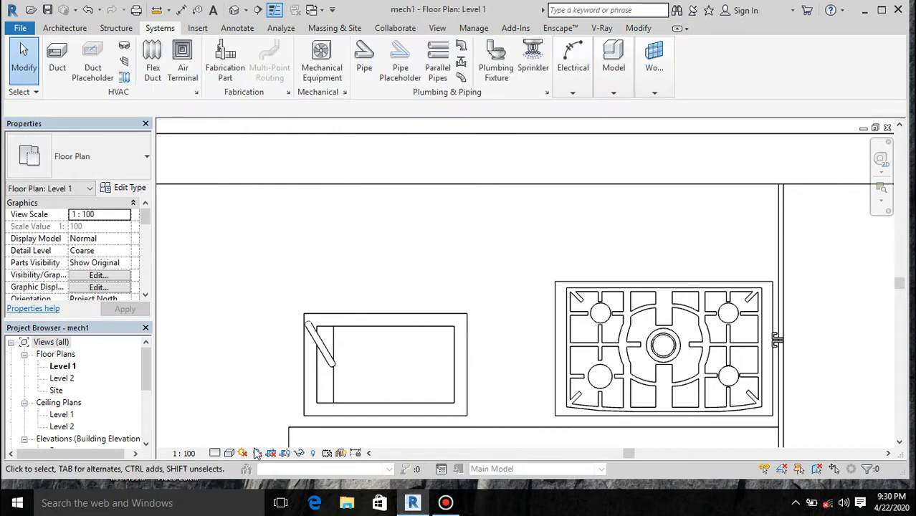
Set the Level 1 floor plan's visual style to Wireframe and bring the connector in the kitchen wall into view
click(229, 453)
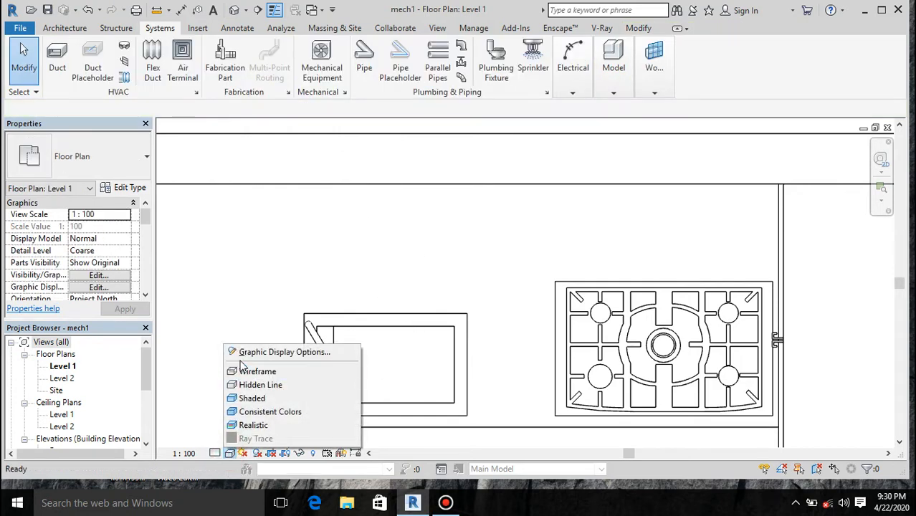
click(242, 372)
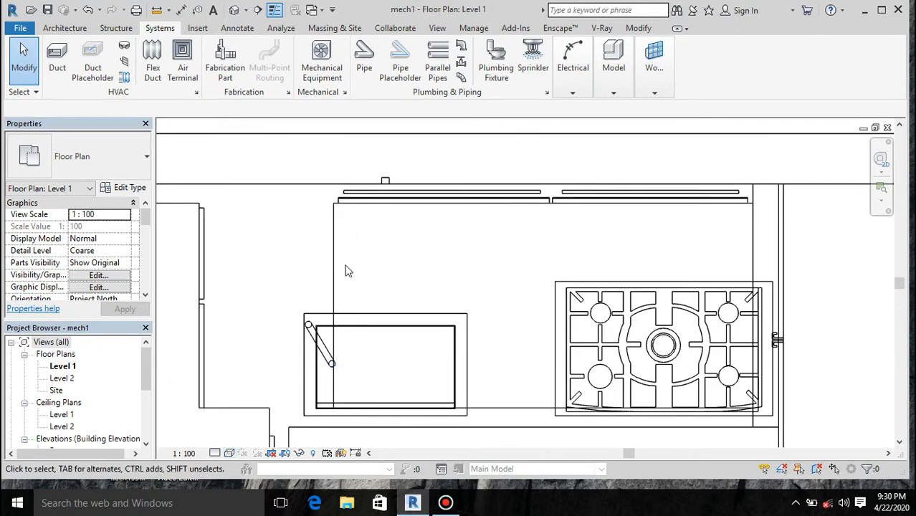
scroll(430, 249, down, 3)
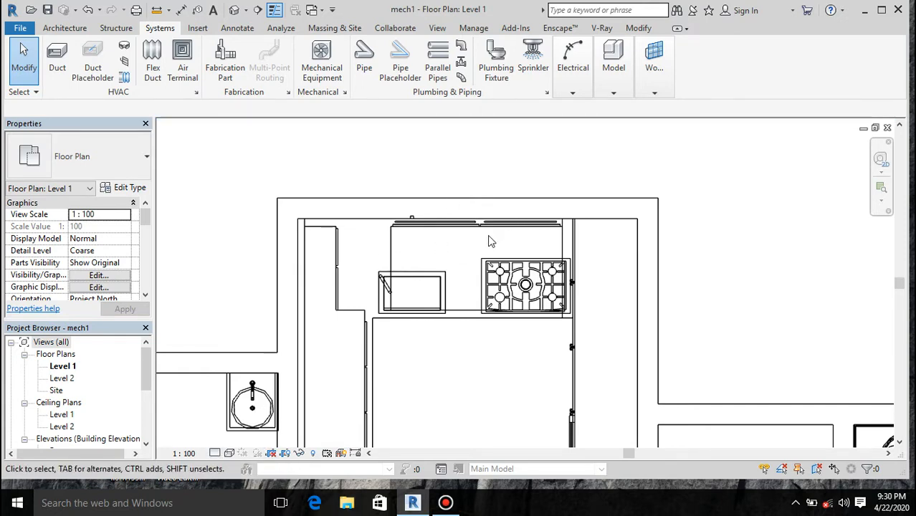
scroll(398, 226, up, 3)
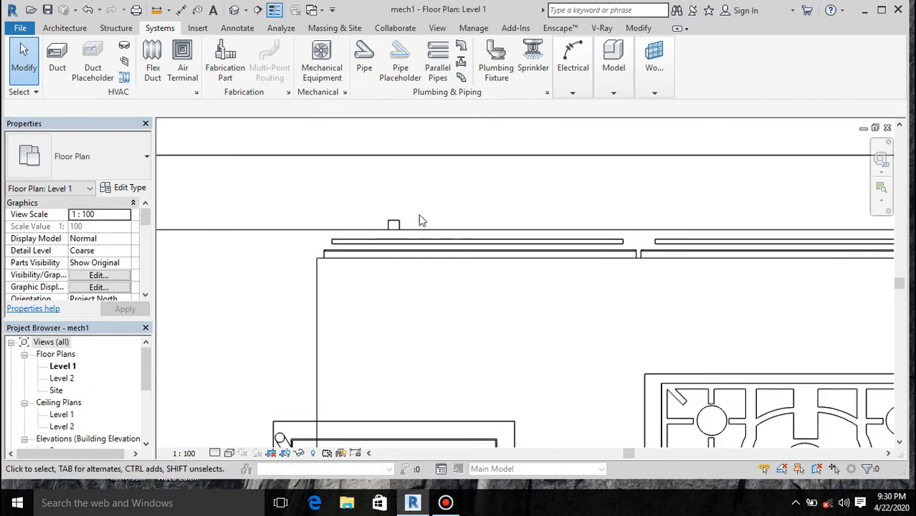
Try to draw a 32 mm pipe from the cold water connector into the wall and turn it 90° along the wall
click(394, 222)
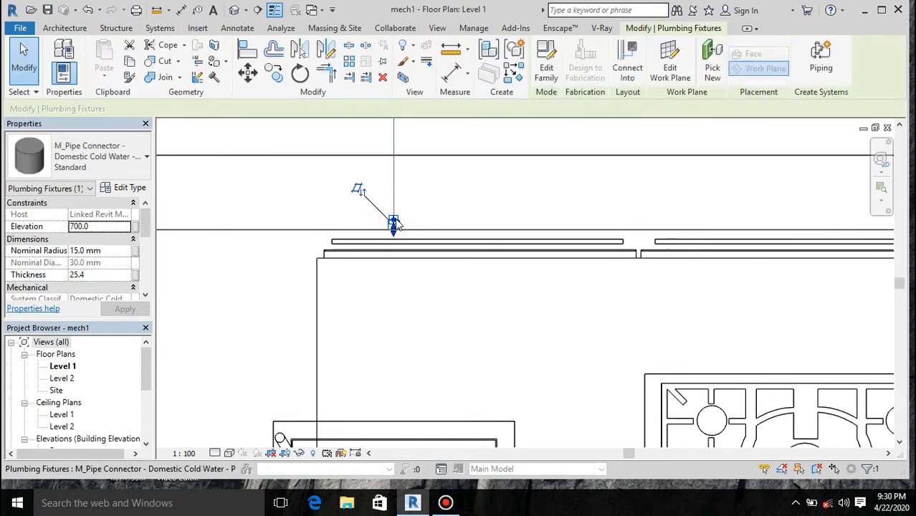
scroll(385, 250, down, 3)
scroll(432, 354, down, 2)
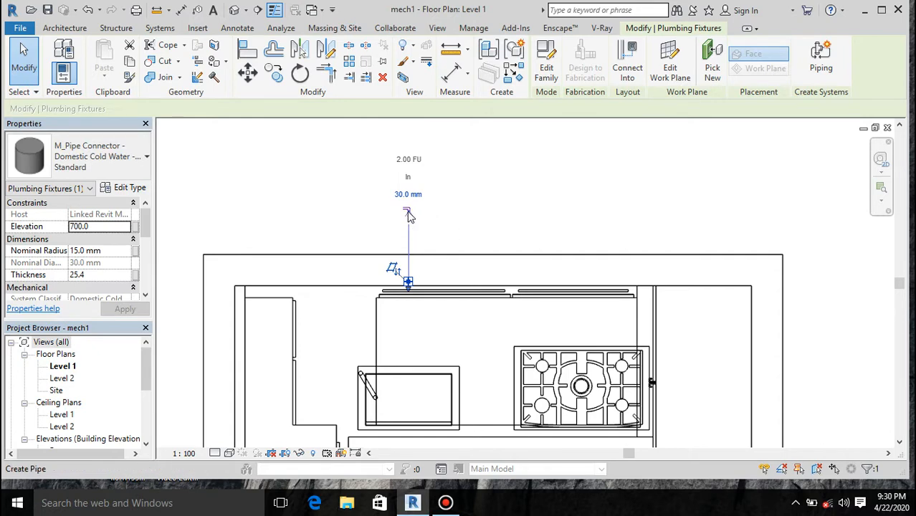
click(408, 213)
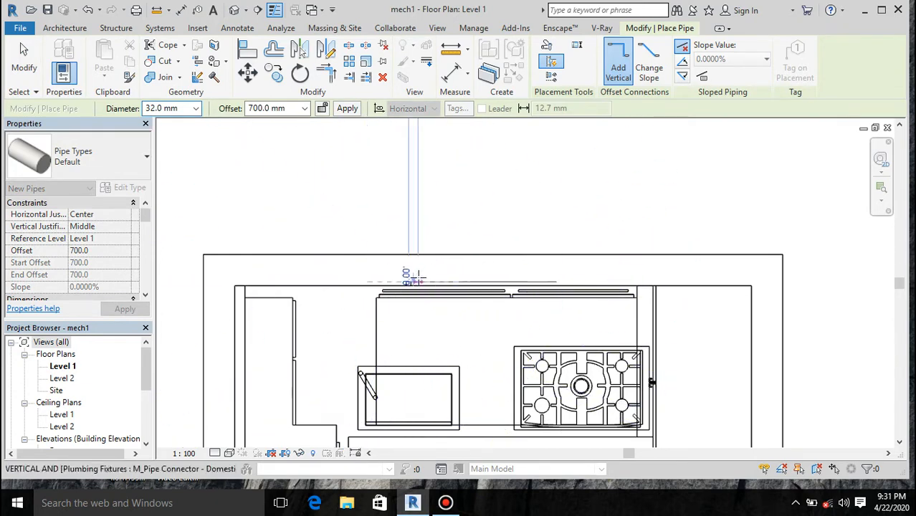
scroll(419, 277, up, 4)
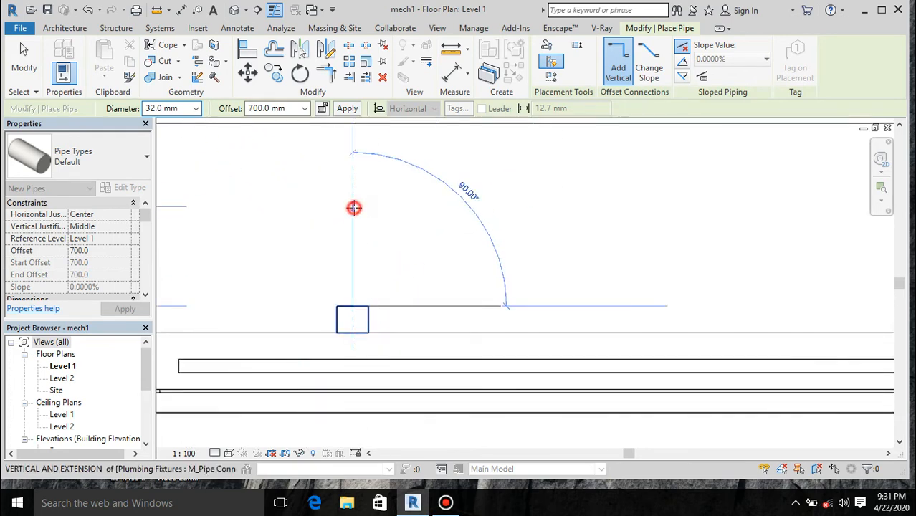
click(355, 207)
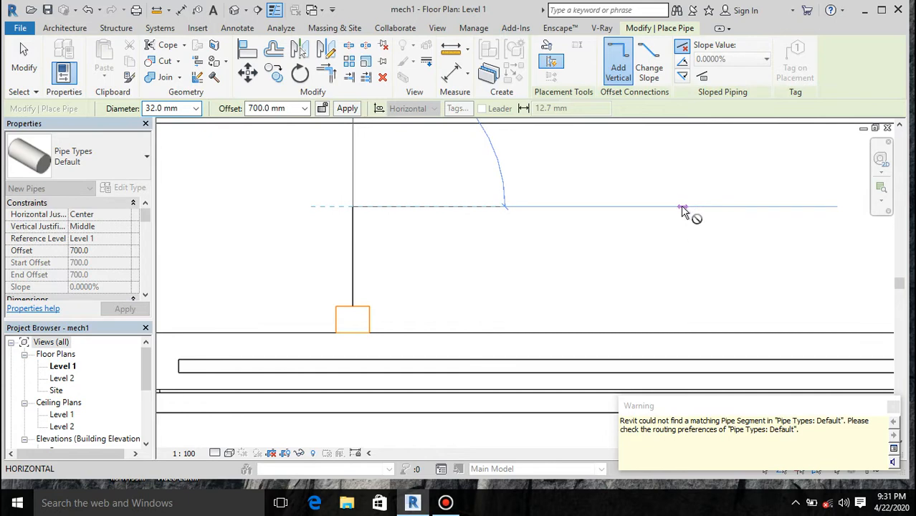
click(683, 208)
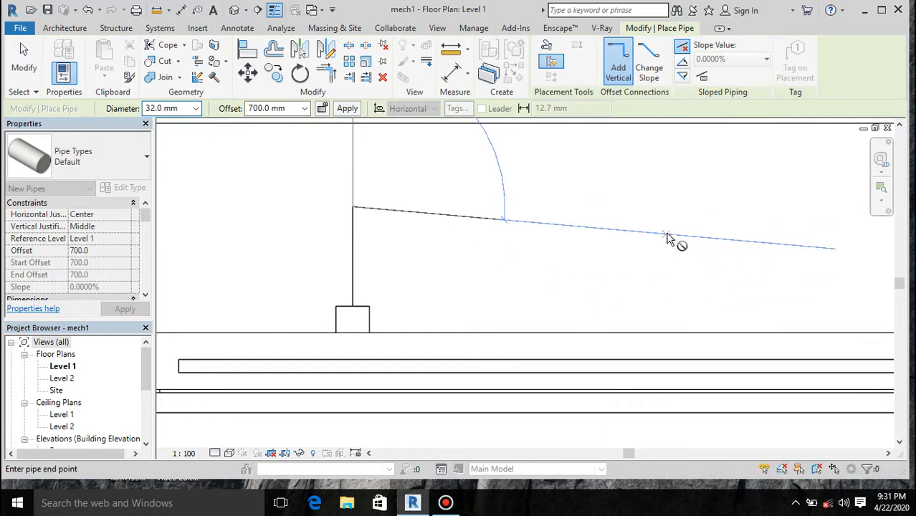
key(Escape)
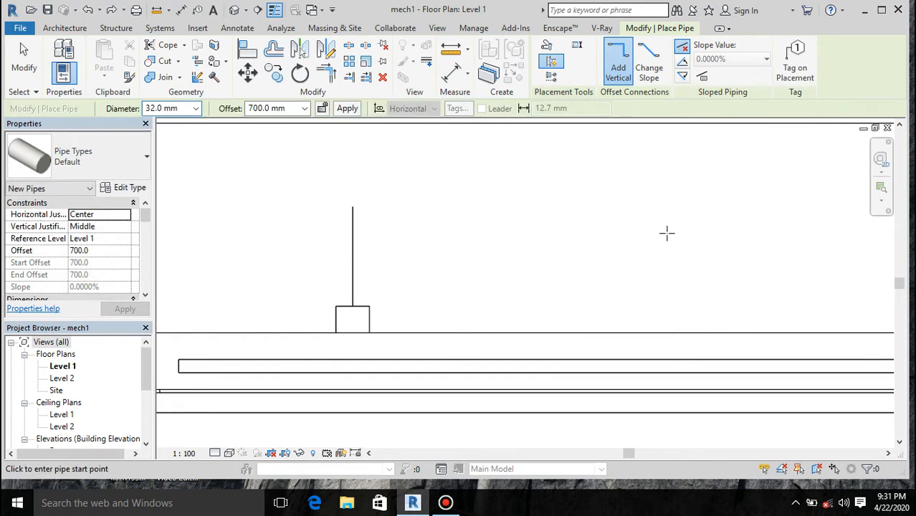
key(ctrl+z)
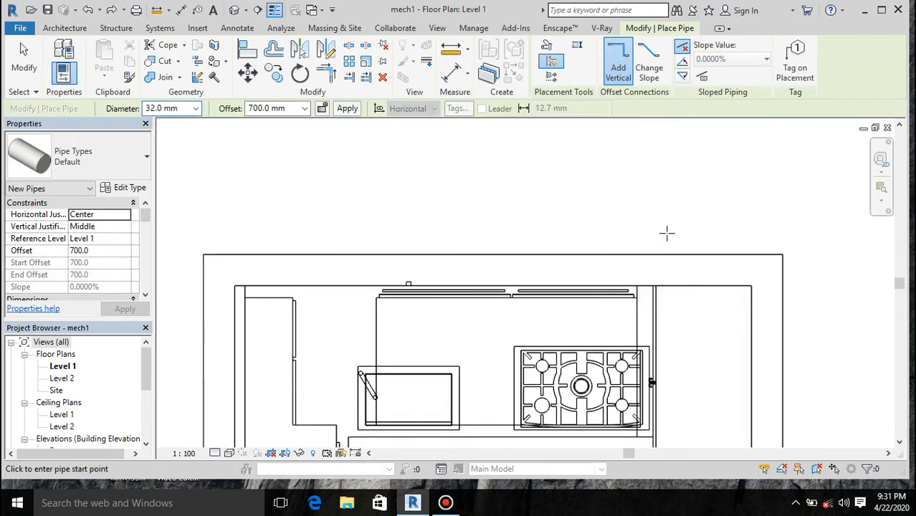
In the Default pipe type's routing preferences, set the Elbow fitting to M_Elbow - PVC - Sch 40: Standard
scroll(425, 294, up, 3)
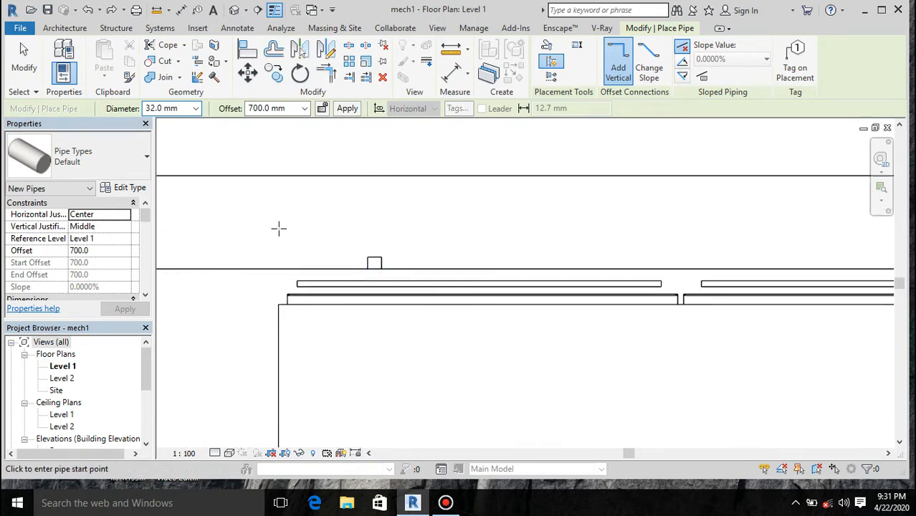
click(140, 190)
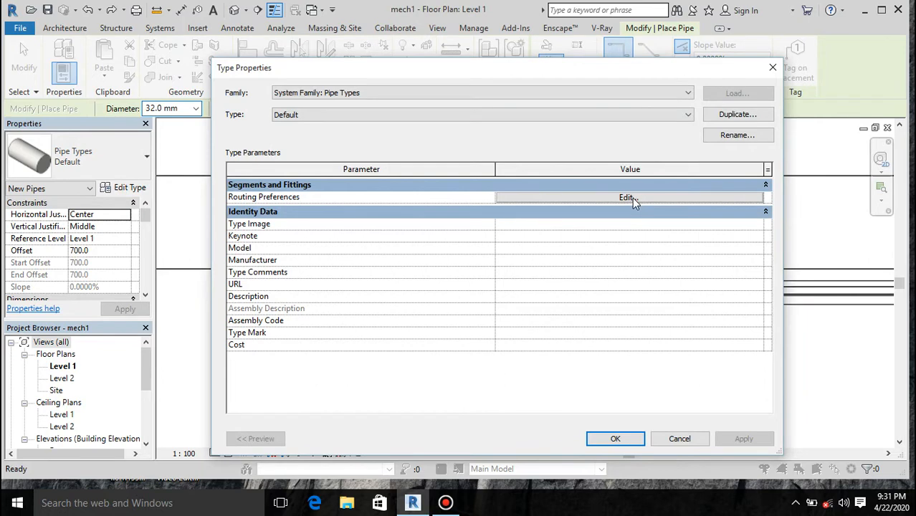
click(633, 197)
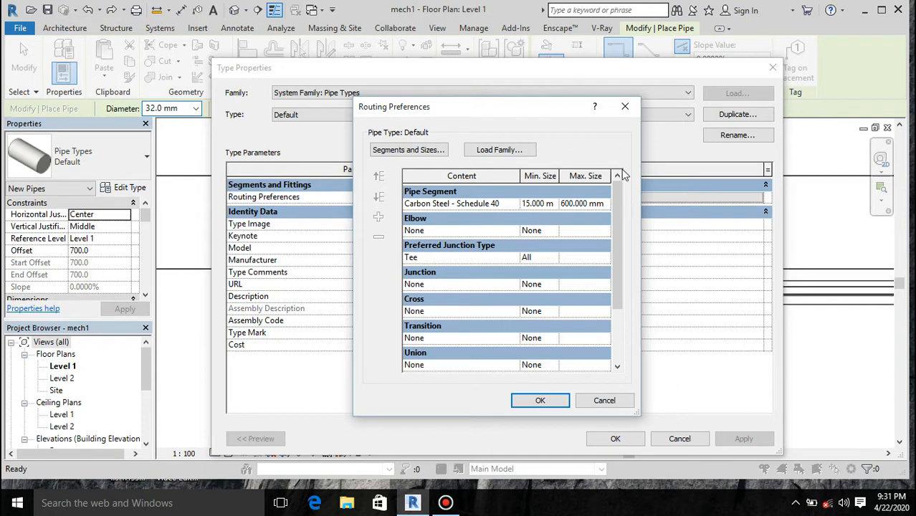
click(446, 230)
click(507, 230)
click(514, 232)
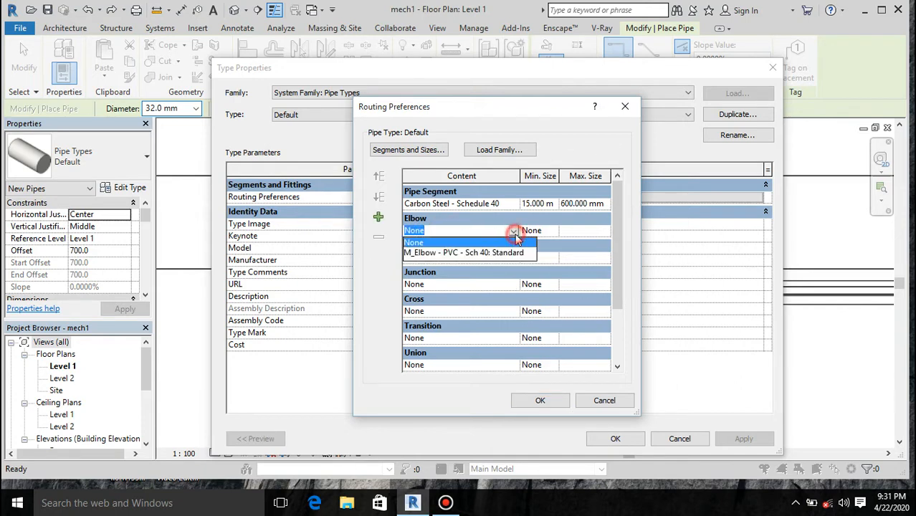
click(463, 253)
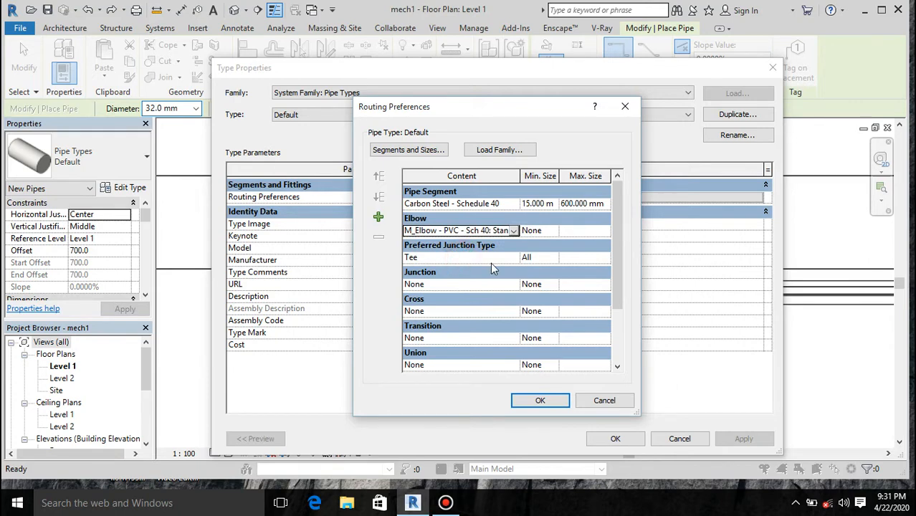
In the routing preferences, set Junction to M_Tee - PVC - Sch 40: Standard and Cross to M_Cross - PVC - Sch 40: Standard
click(491, 284)
click(495, 286)
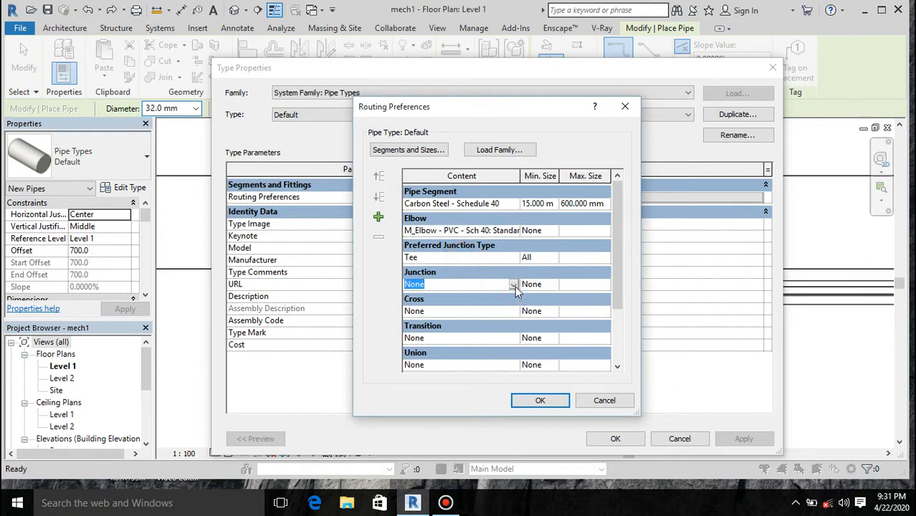
click(514, 284)
click(466, 311)
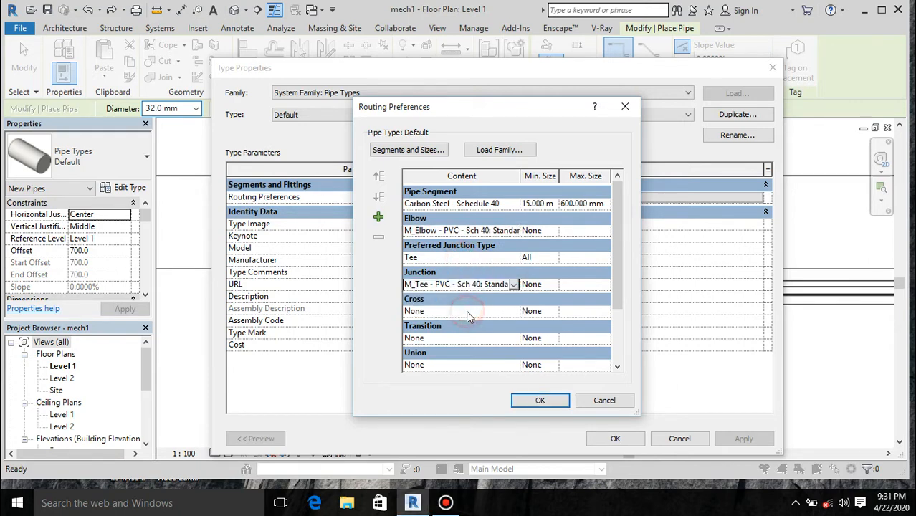
click(487, 312)
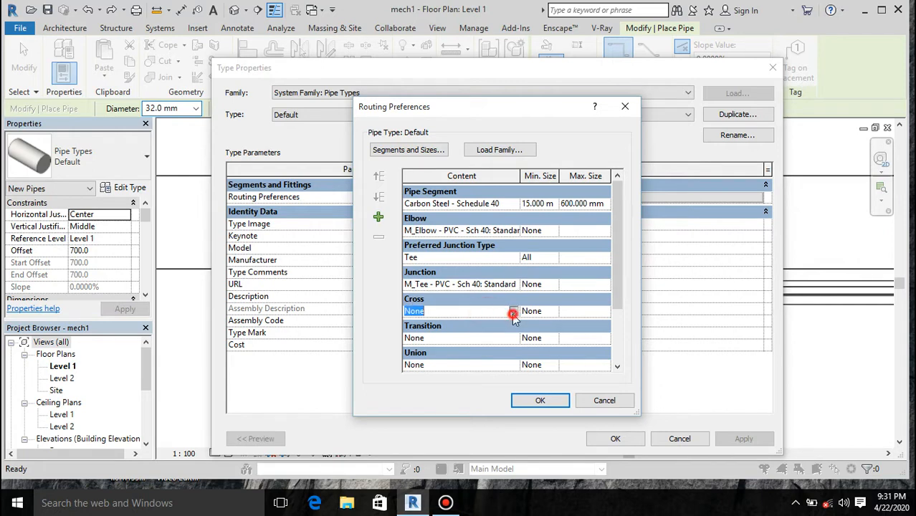
click(513, 313)
click(465, 334)
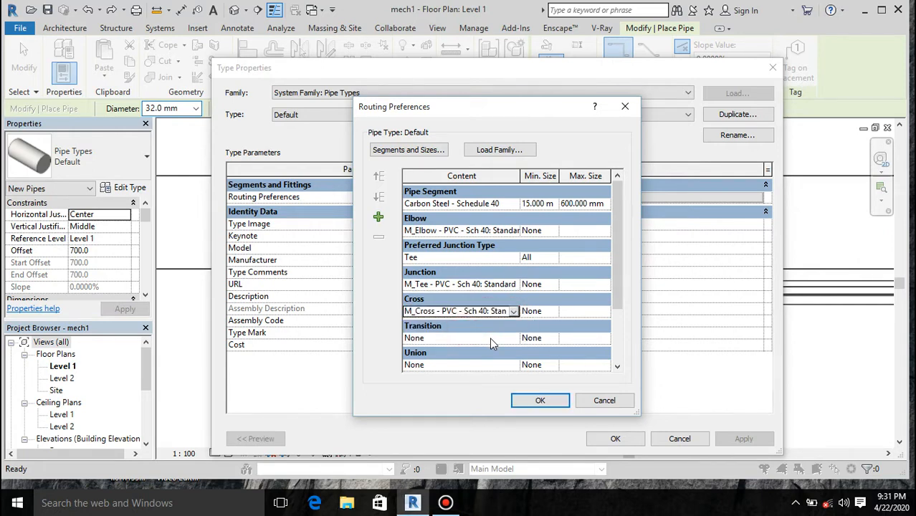
Set the Transition fitting to M_Coupling Reducing - PVC - Sch 40: Standard and the Union fitting to M_Coupling - PVC - Sch 40
click(490, 338)
click(514, 338)
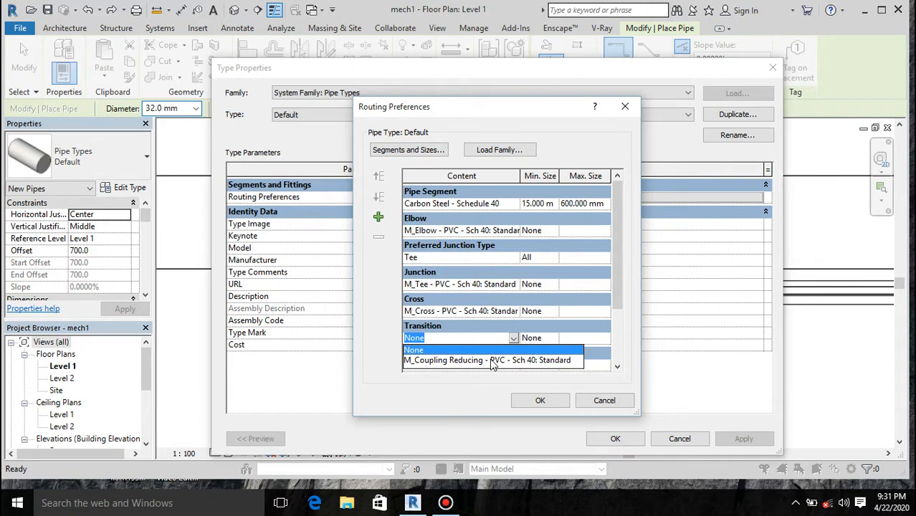
click(493, 361)
click(617, 368)
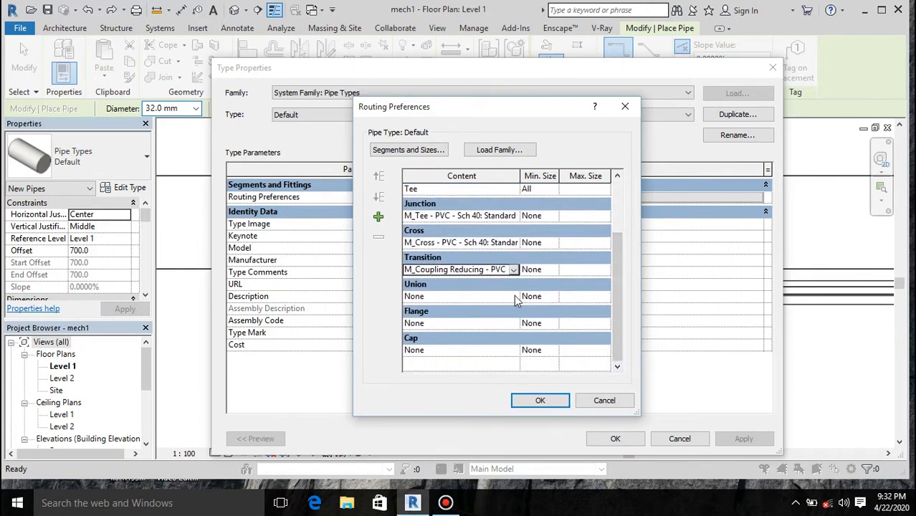
click(516, 300)
click(507, 317)
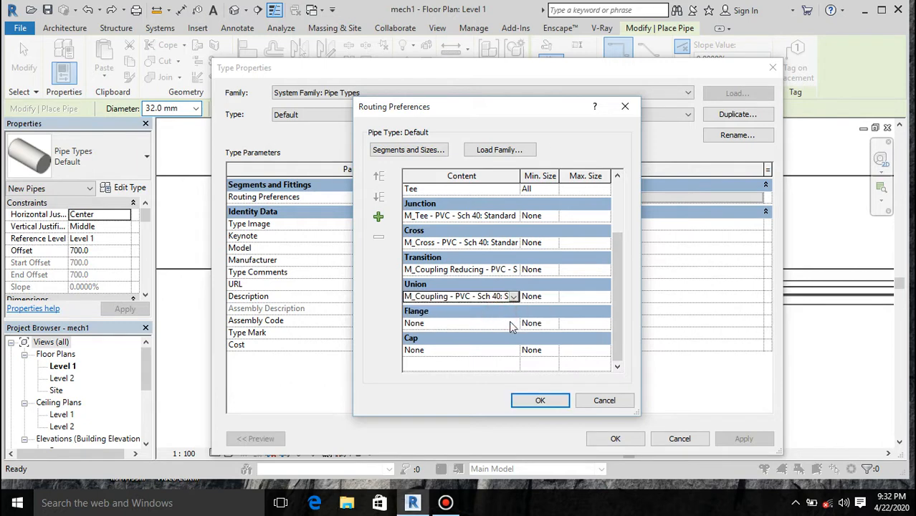
Keep the Flange fitting at None and set the Cap fitting to M_Cap - PVC - Sch 40: Standard
click(513, 324)
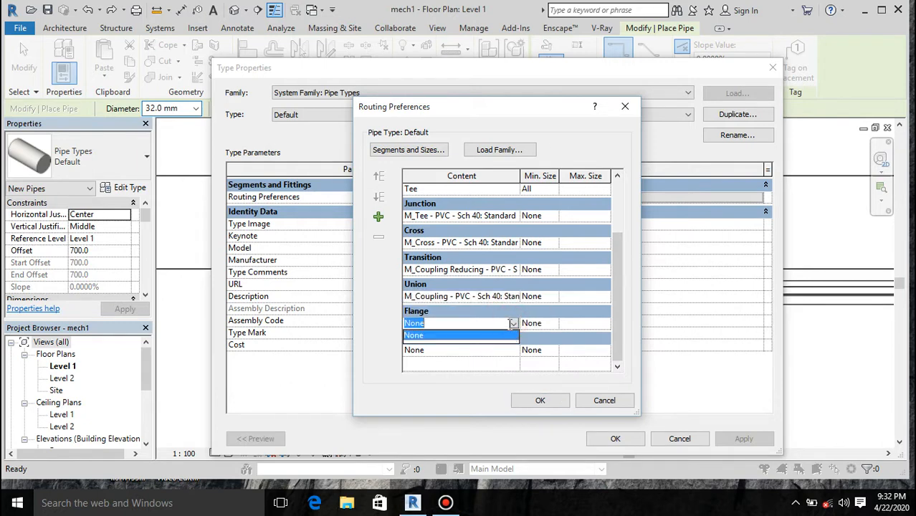
click(515, 325)
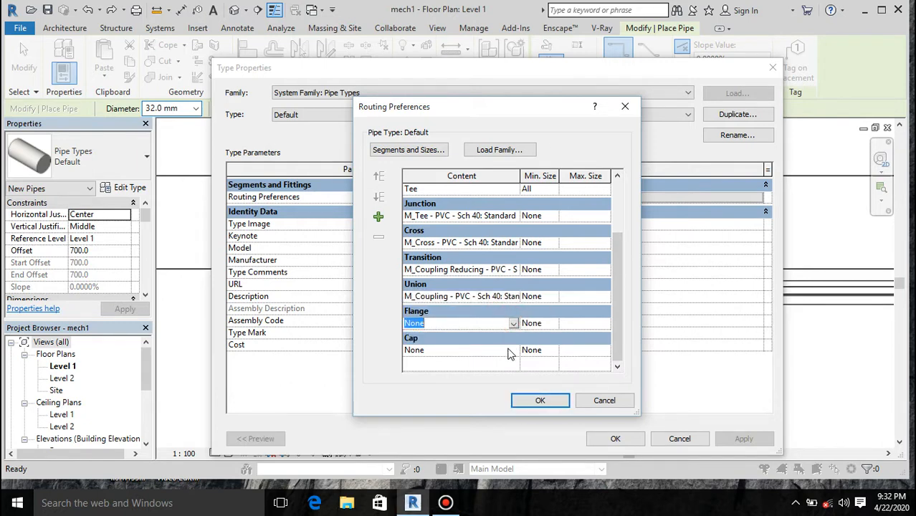
click(513, 350)
click(514, 352)
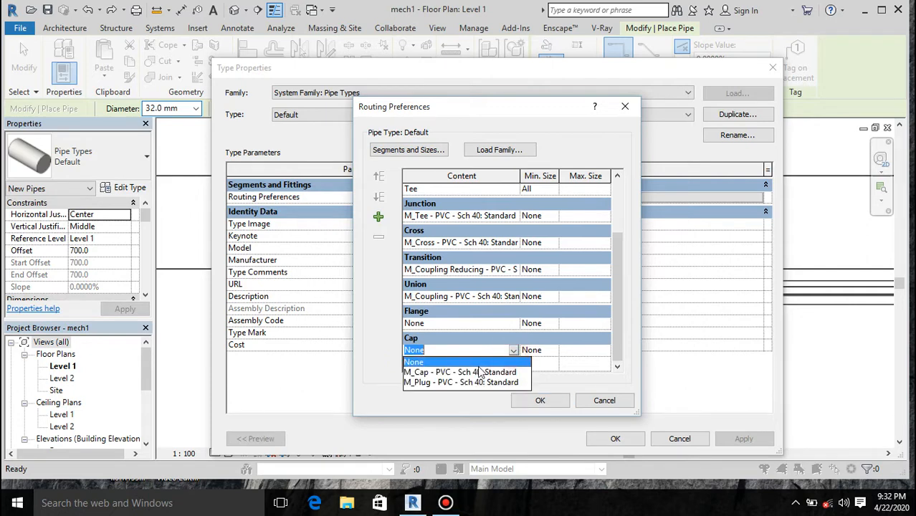
click(450, 373)
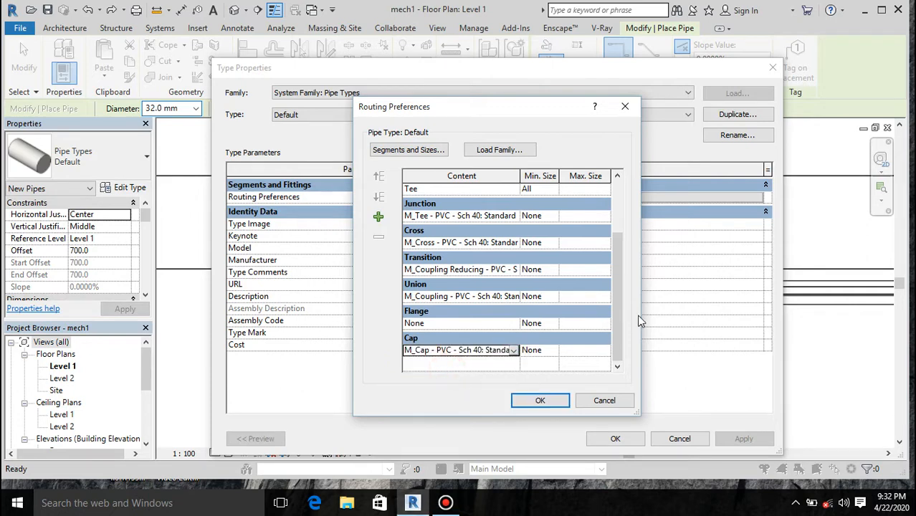
Set the minimum size to All for the Cap, Union and Transition fittings
click(552, 352)
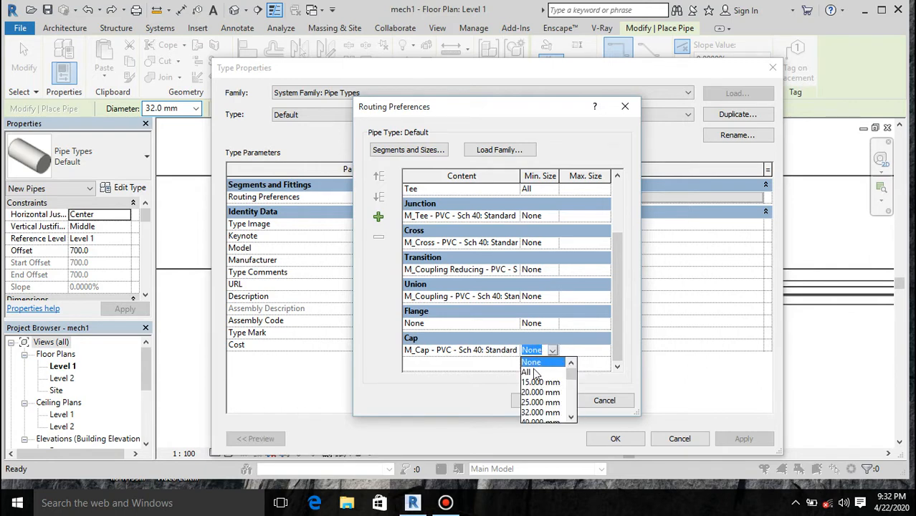
click(531, 372)
click(545, 297)
click(553, 297)
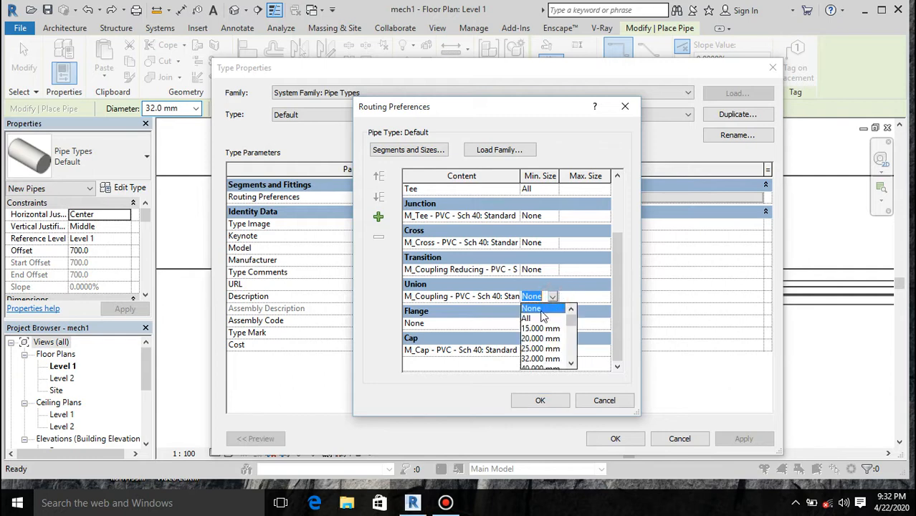
click(542, 317)
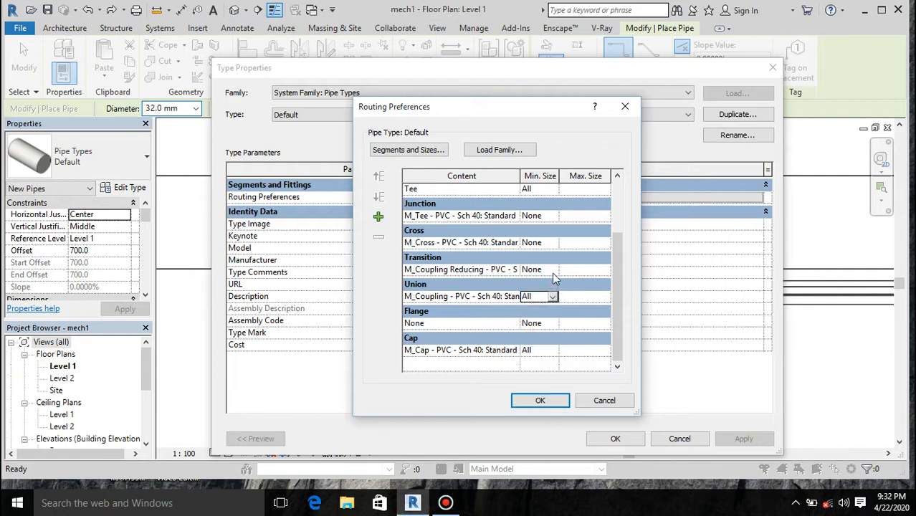
click(548, 270)
click(553, 270)
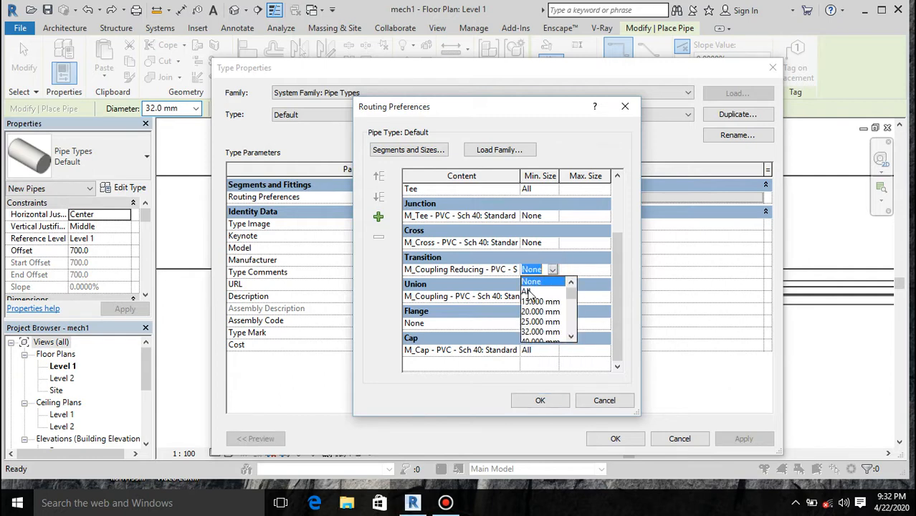
click(527, 292)
Set the minimum size to All for the Cross, Junction and Elbow fittings and accept the pipe type changes
click(549, 243)
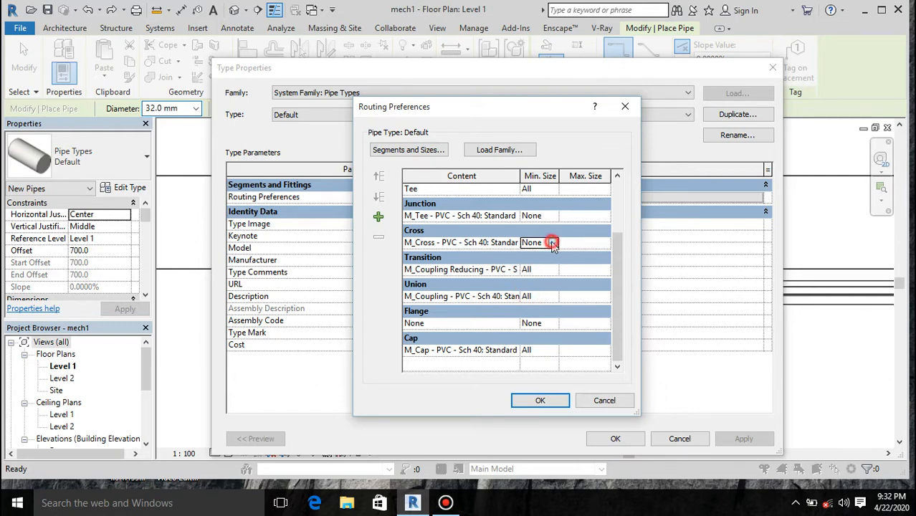
click(553, 242)
click(528, 265)
click(548, 216)
click(553, 216)
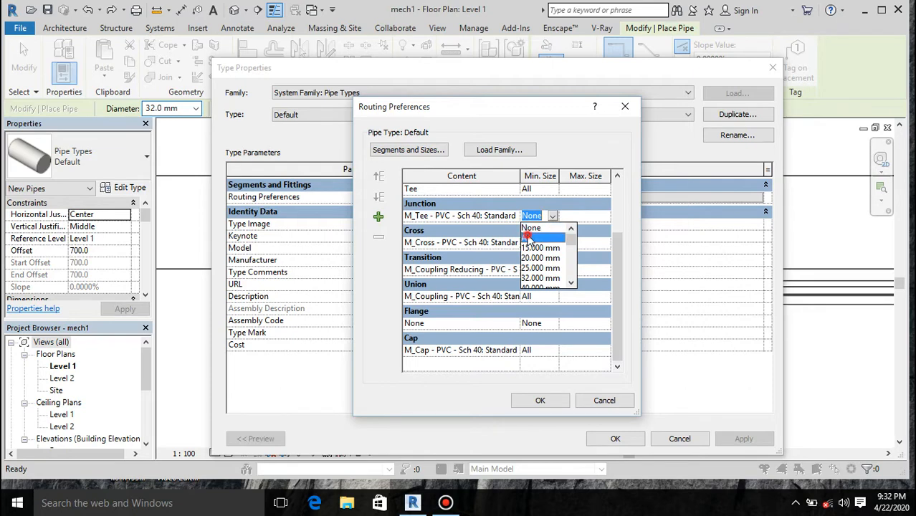
click(528, 238)
drag(620, 322, 612, 255)
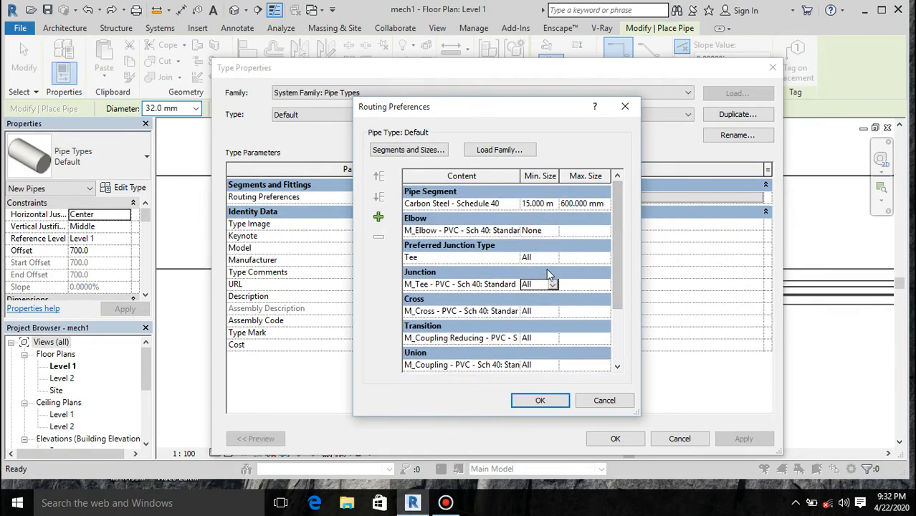
click(553, 231)
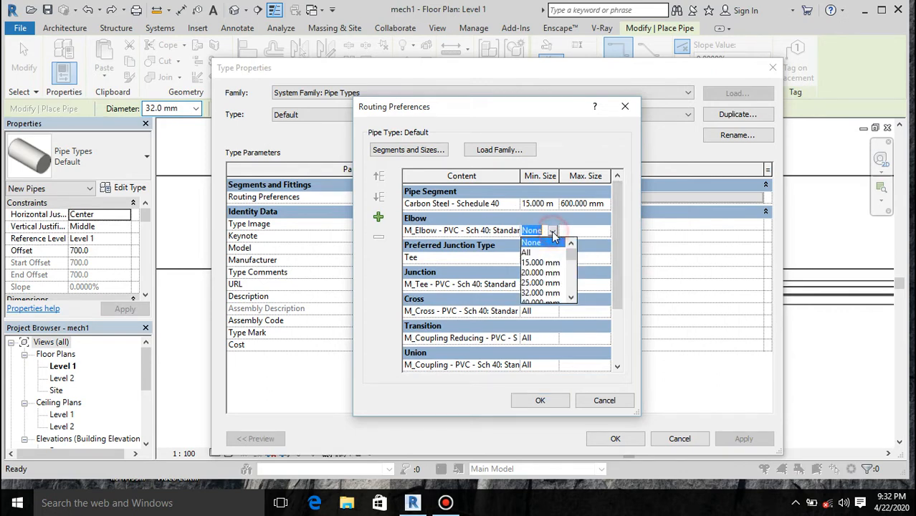
click(527, 254)
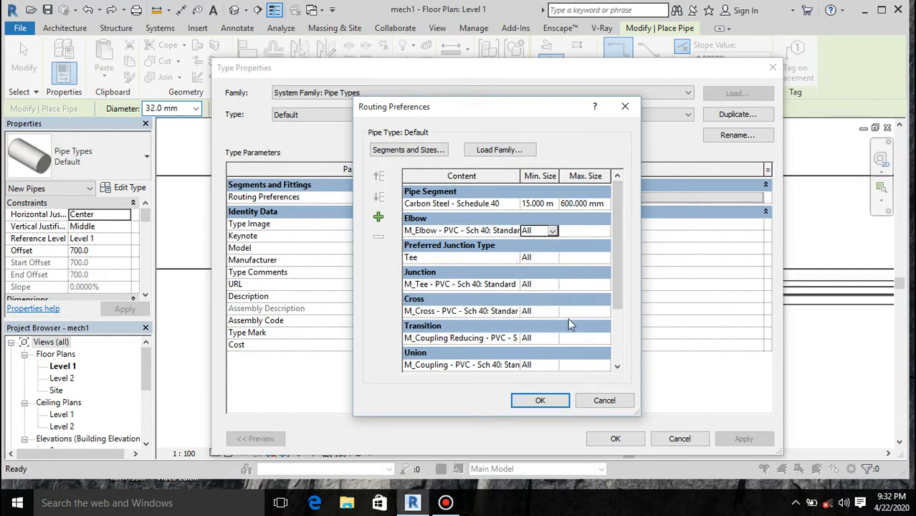
click(540, 401)
click(615, 438)
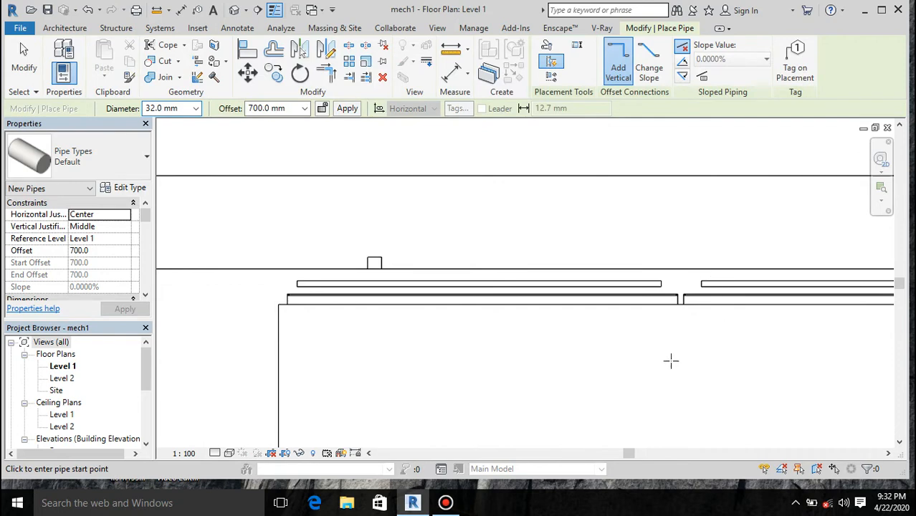
Draw a 32 mm pipe at 700 mm offset from the cold water connector into the wall, turning 90° along the wall behind the counter
click(374, 261)
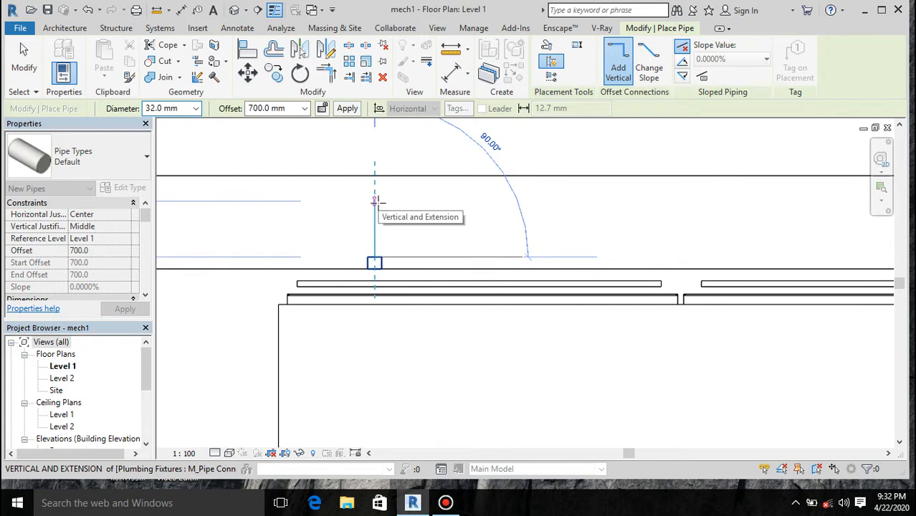
click(375, 201)
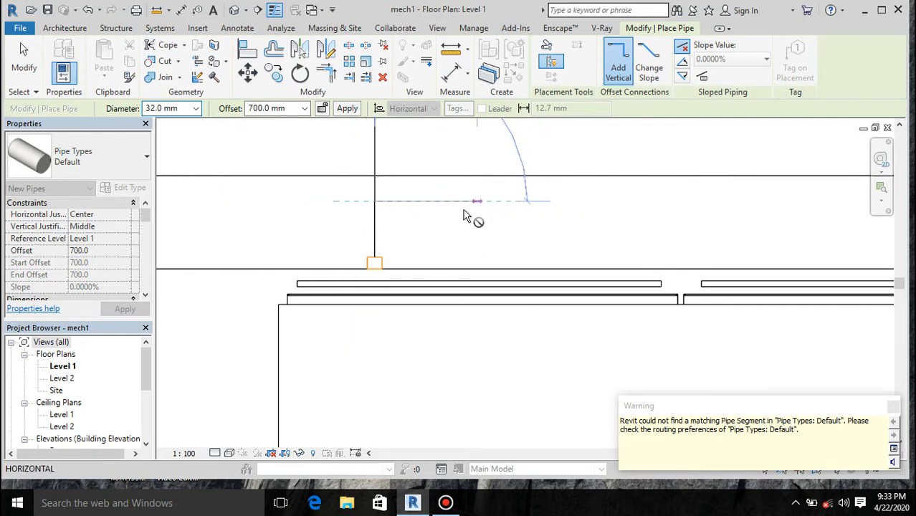
click(646, 203)
key(Escape)
click(410, 200)
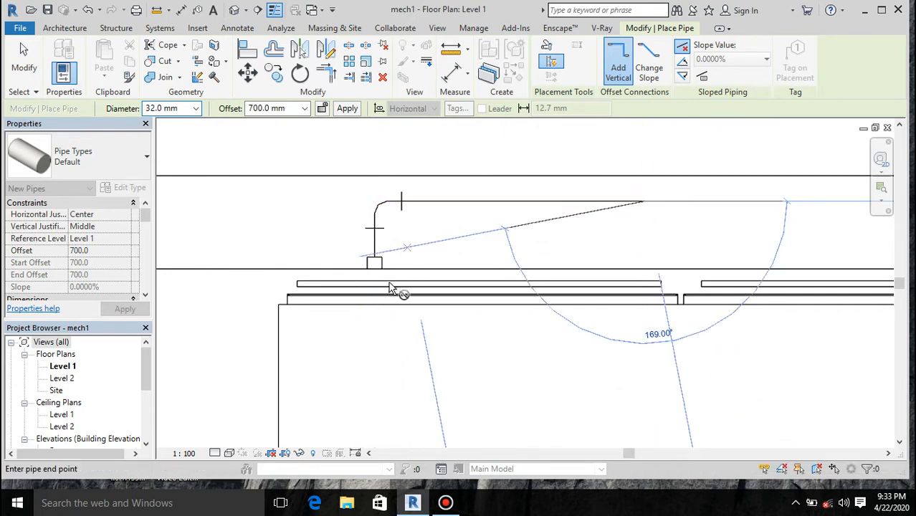
scroll(353, 266, down, 2)
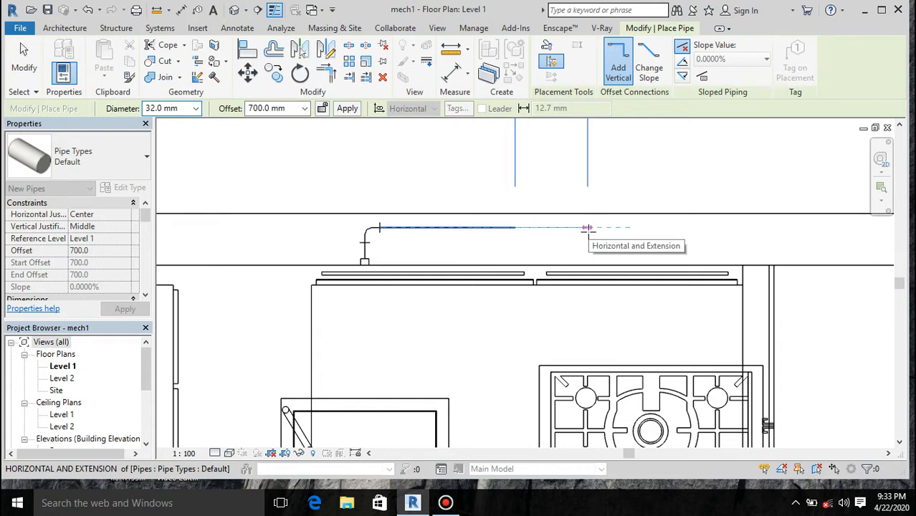
click(587, 230)
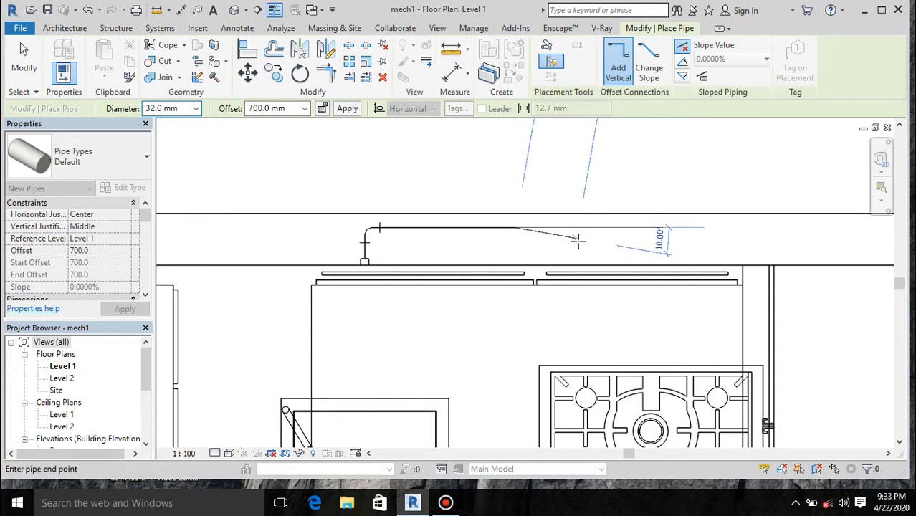
Set the pipe offset to 400 mm and continue the run straight along the wall behind the stove
click(289, 108)
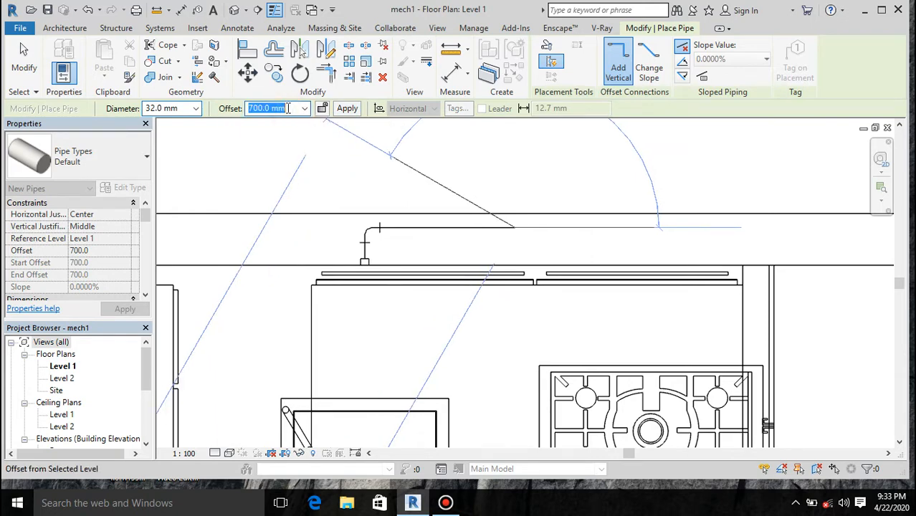
text(4)
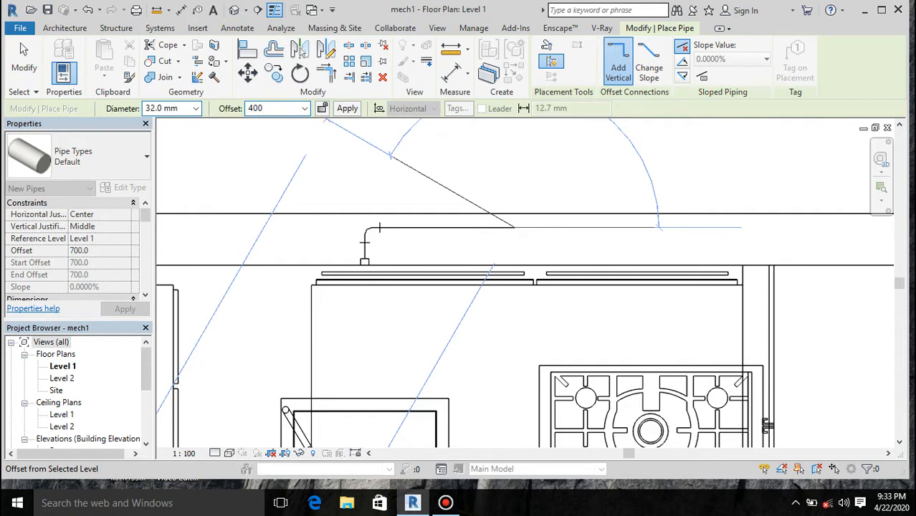
text(00)
key(Return)
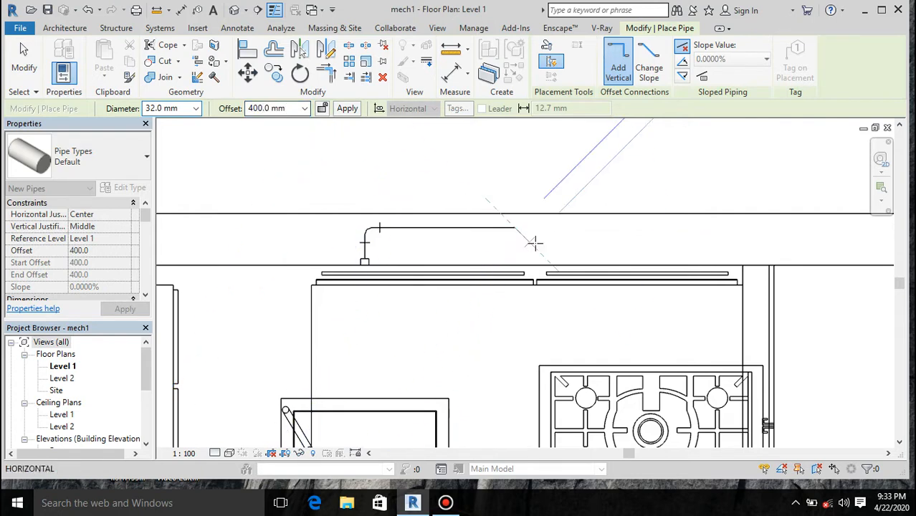
click(624, 229)
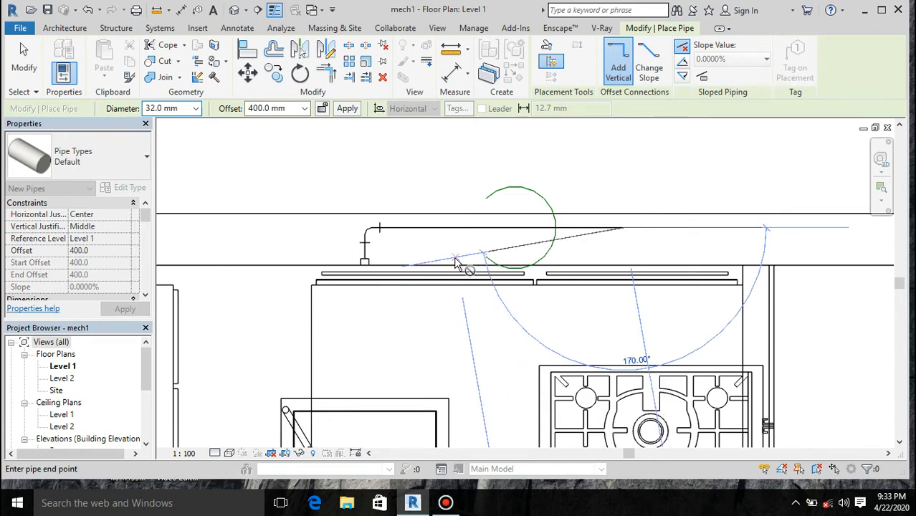
Extend the pipe along the wall past the stove, turn it 90° out through the wall's exterior face, and end the run
scroll(456, 262, down, 3)
scroll(639, 241, up, 2)
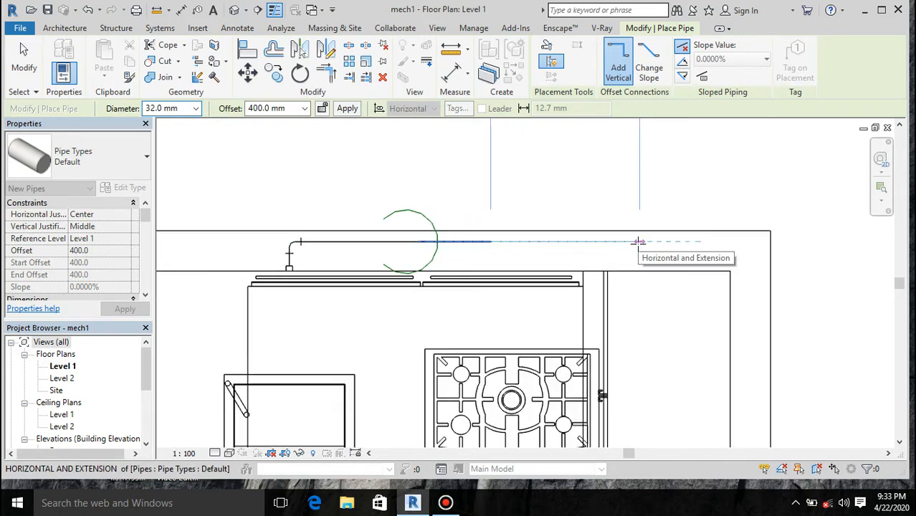
click(649, 244)
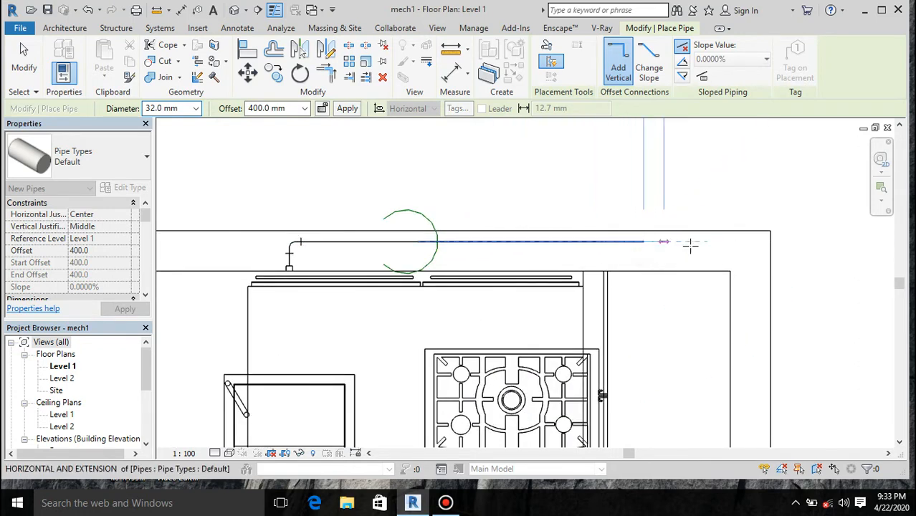
click(644, 213)
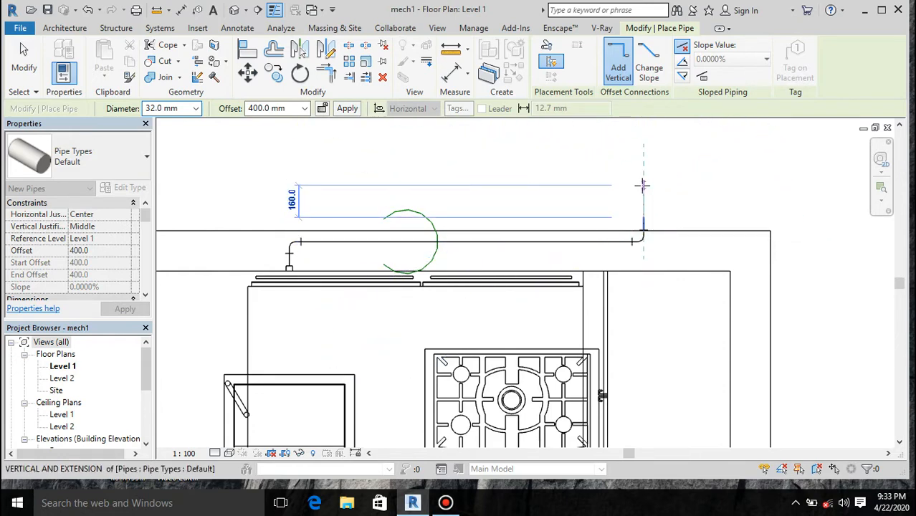
key(Escape)
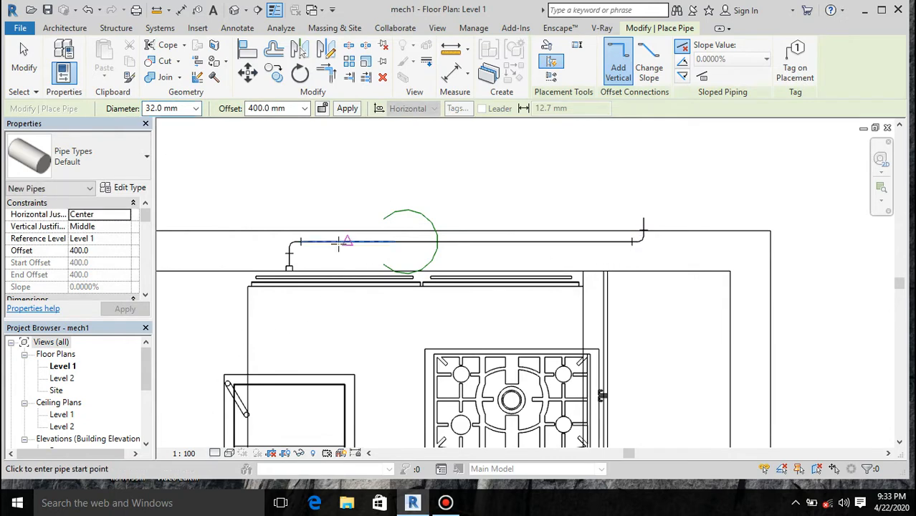
scroll(290, 252, up, 2)
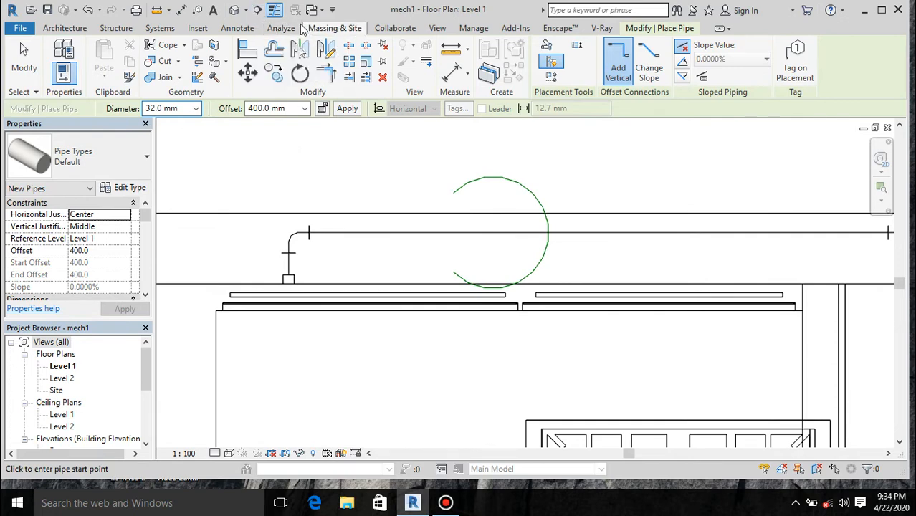
Turn off Thin Lines to see the pipe run with full lineweights, and turn Thin Lines back on
click(276, 10)
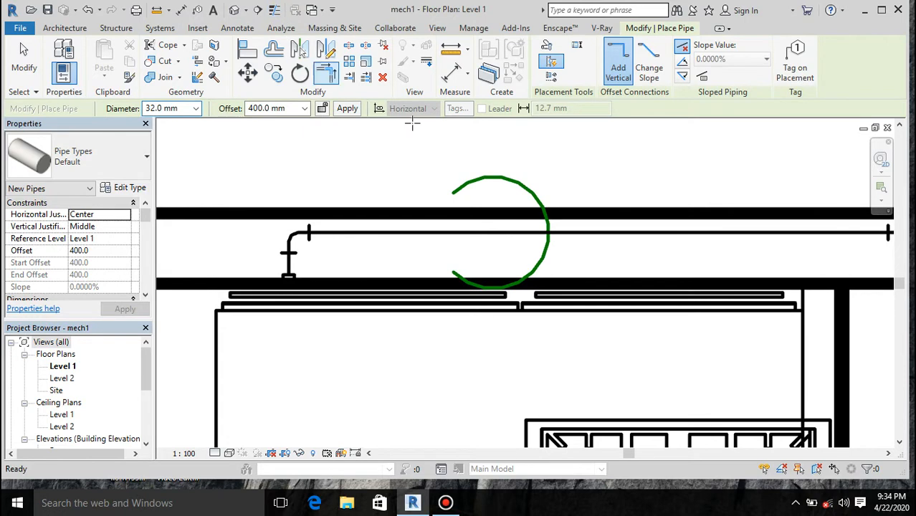
scroll(463, 213, down, 3)
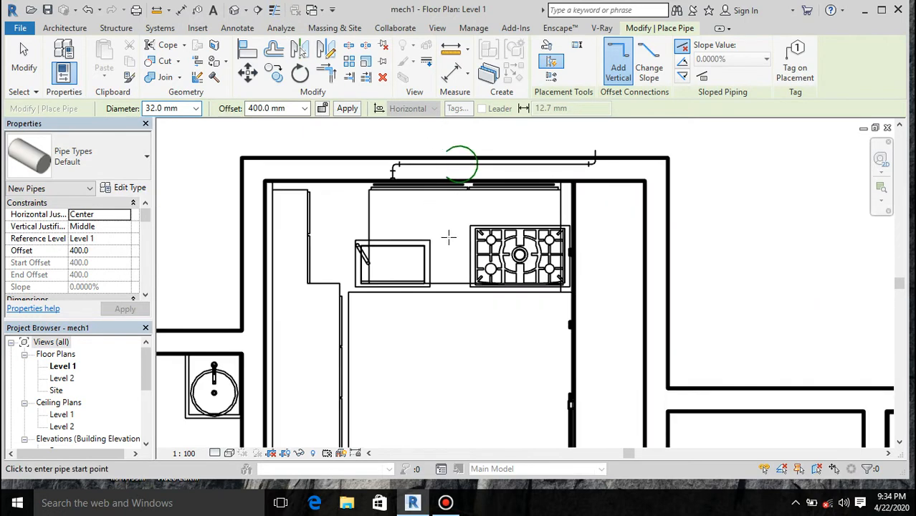
scroll(398, 149, up, 3)
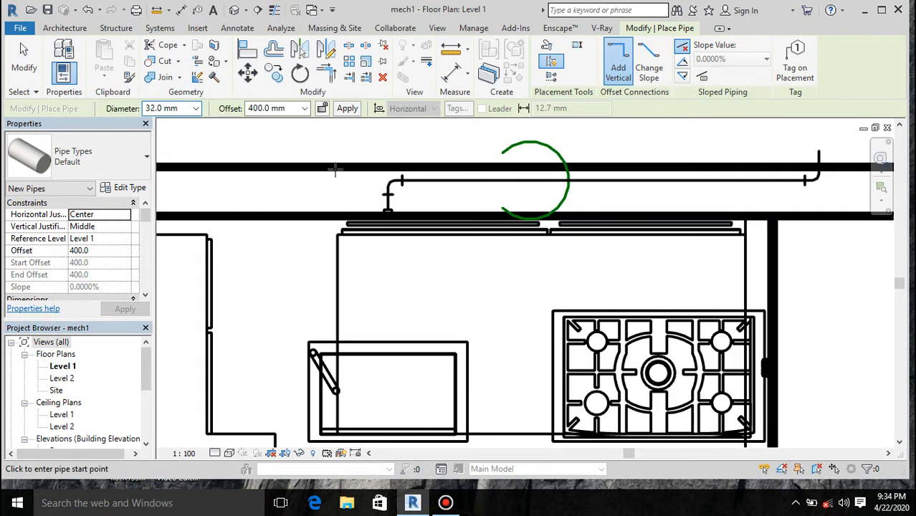
click(276, 10)
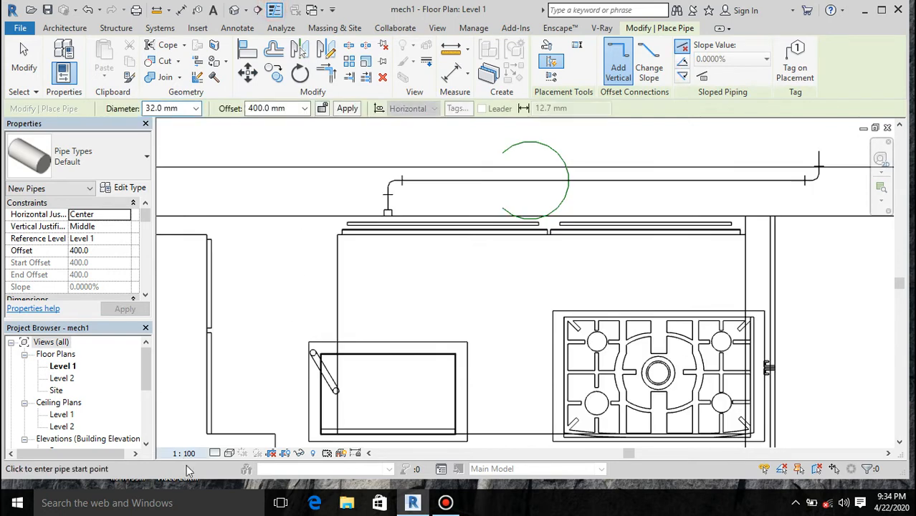
Set the Level 1 floor plan's detail level to Fine and inspect the vertical drop in the pipe run
click(214, 453)
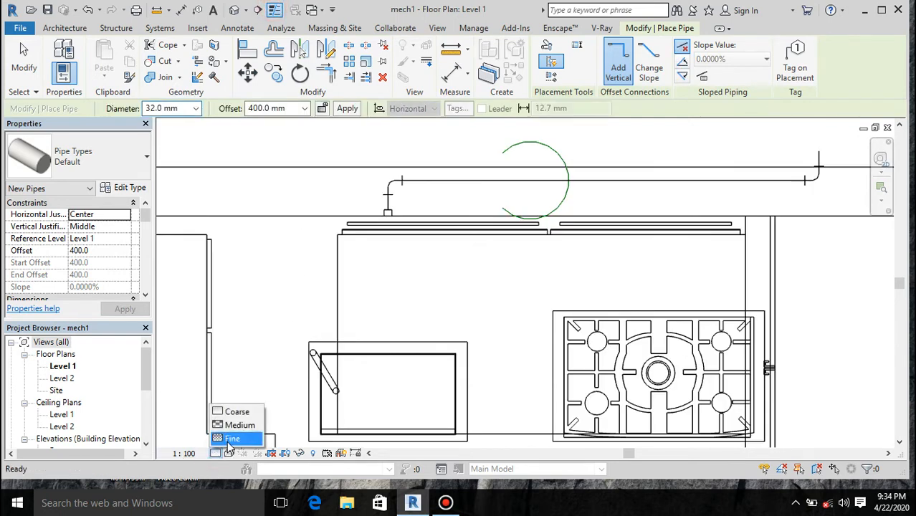
click(231, 439)
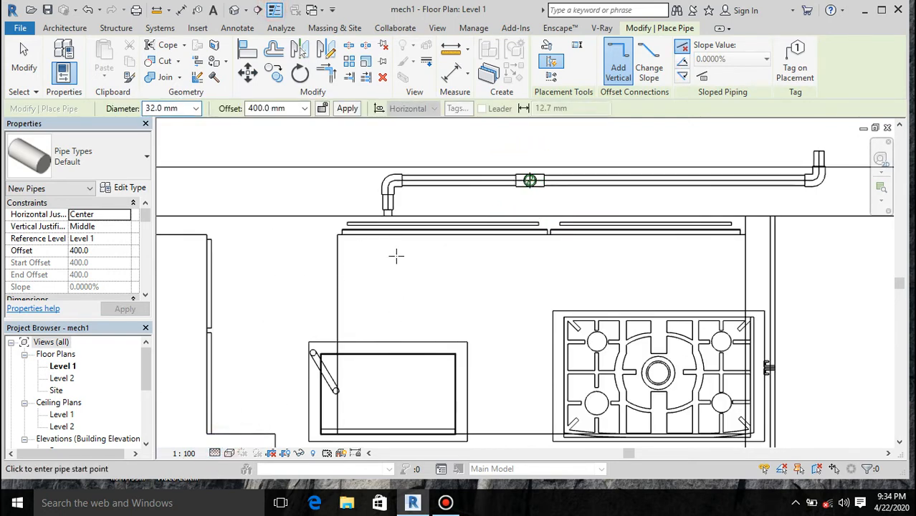
scroll(534, 179, up, 5)
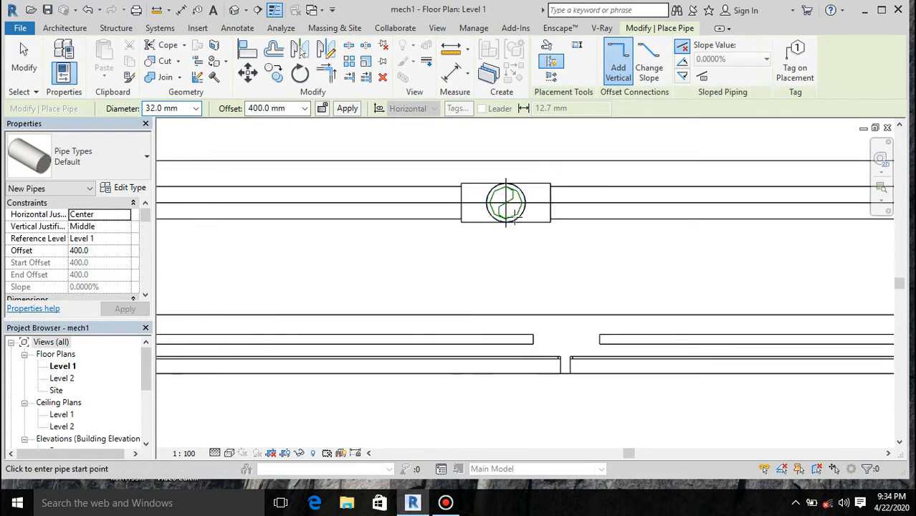
scroll(507, 211, down, 5)
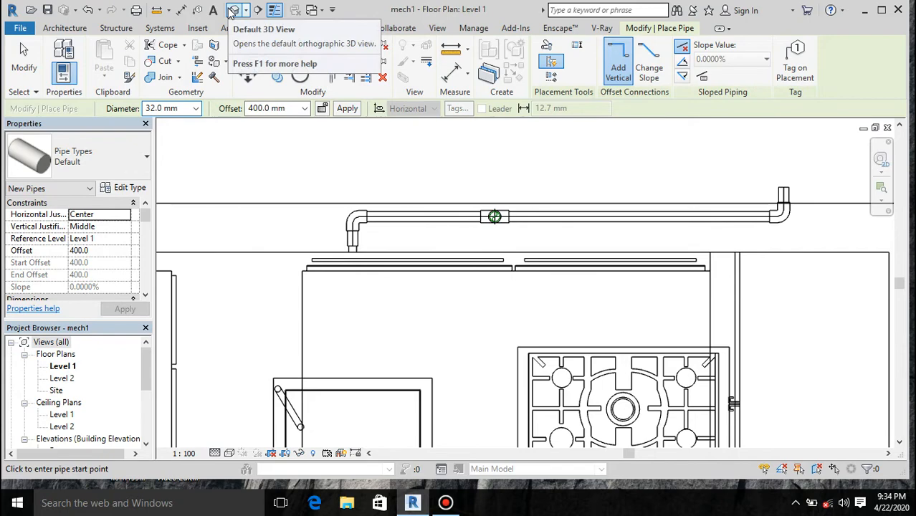
Open the default 3D view and orbit the model to look at it from the back
click(232, 11)
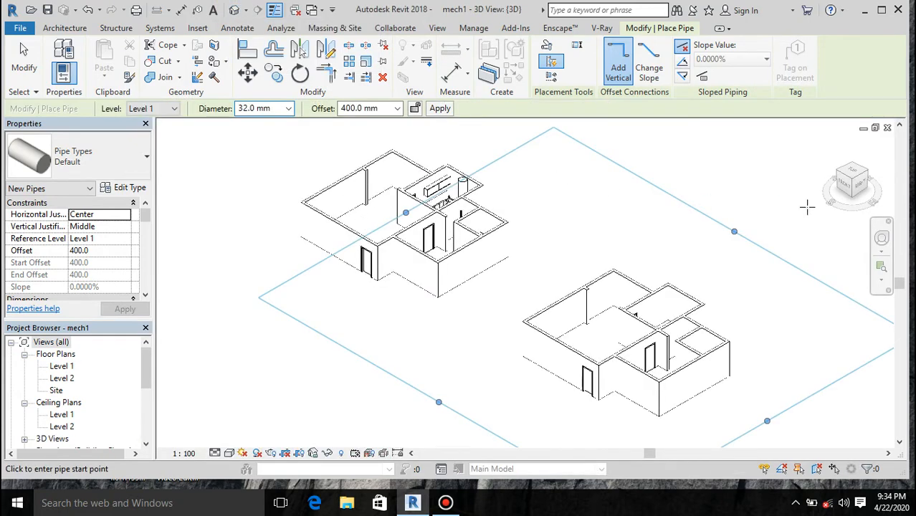
click(859, 190)
shift+middle_drag(568, 293, 624, 316)
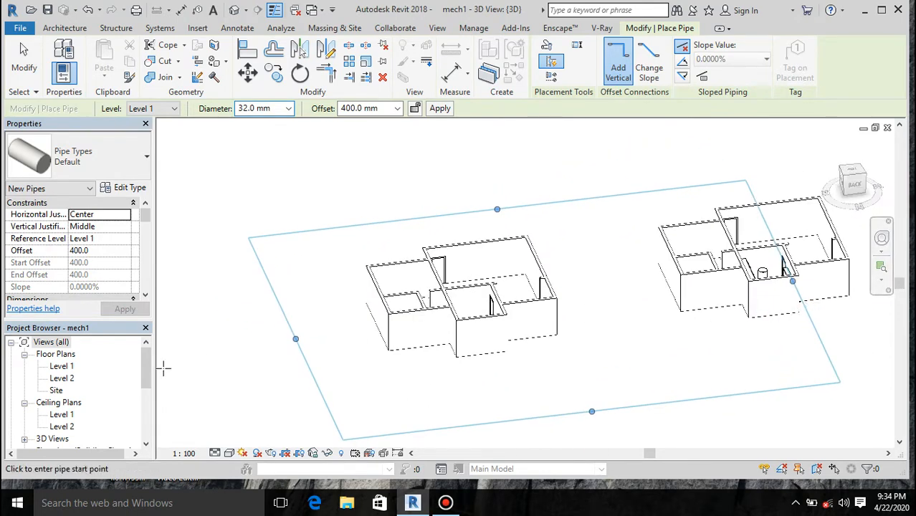
Open the South elevation and set its visual style to Wireframe, bringing the kitchen pipe run into view
drag(147, 369, 147, 398)
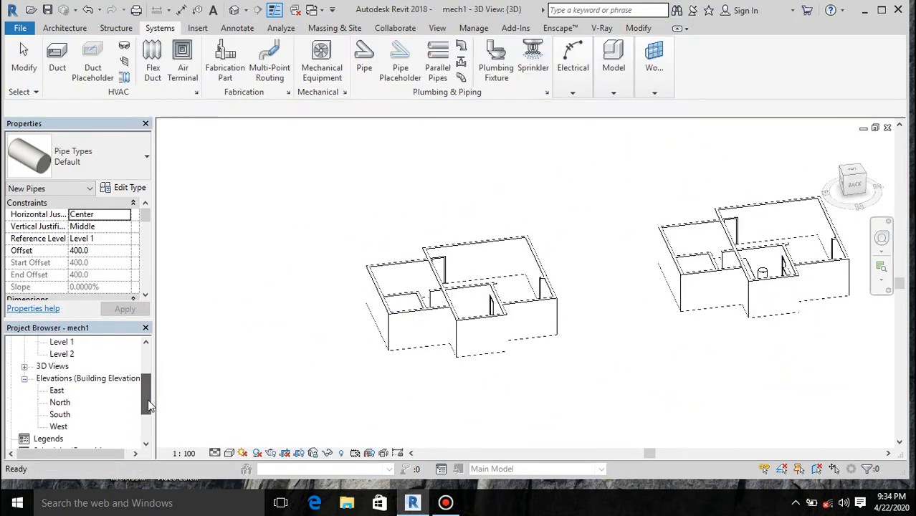
double_click(60, 415)
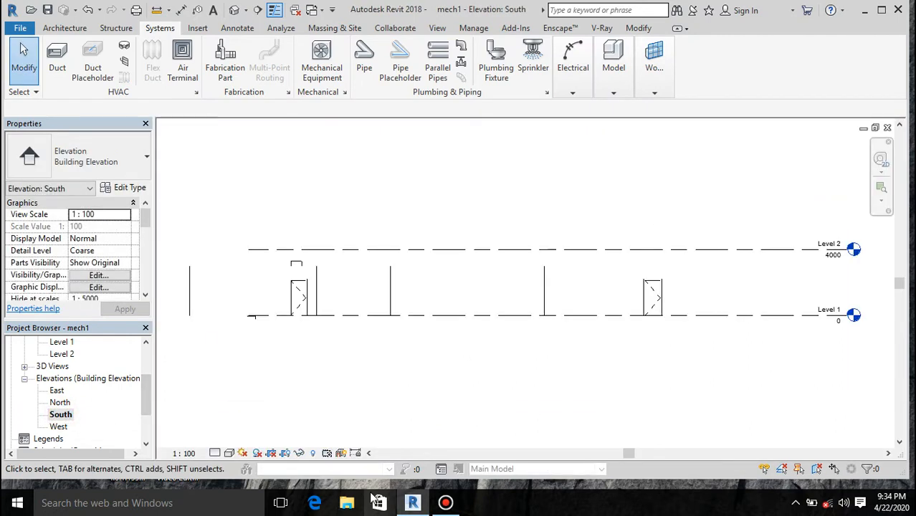
click(229, 453)
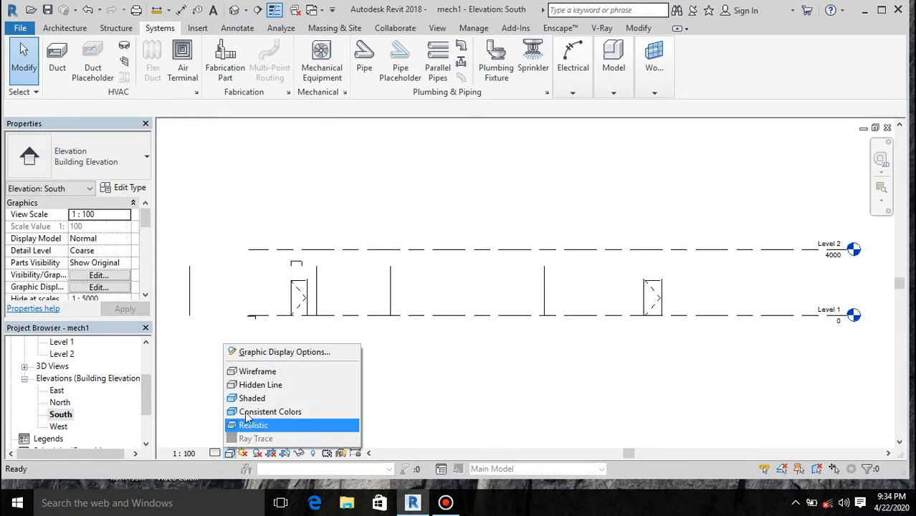
click(247, 371)
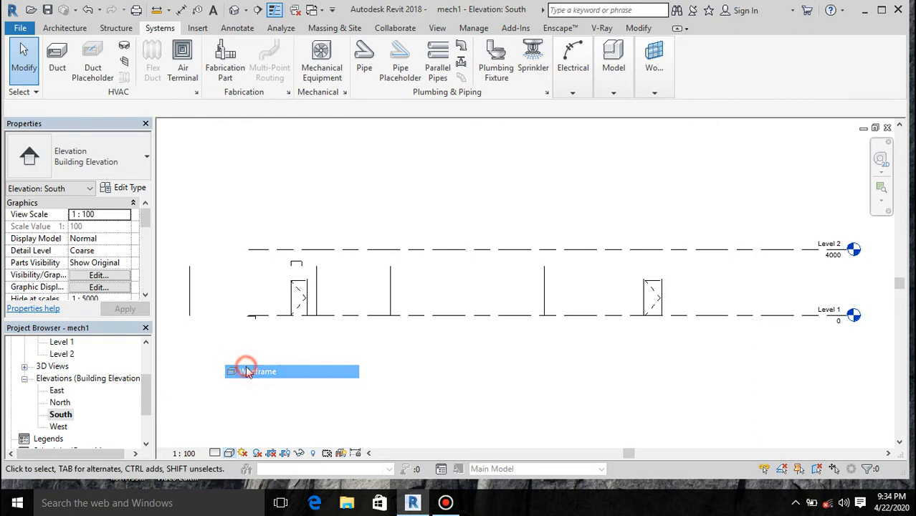
scroll(293, 332, up, 5)
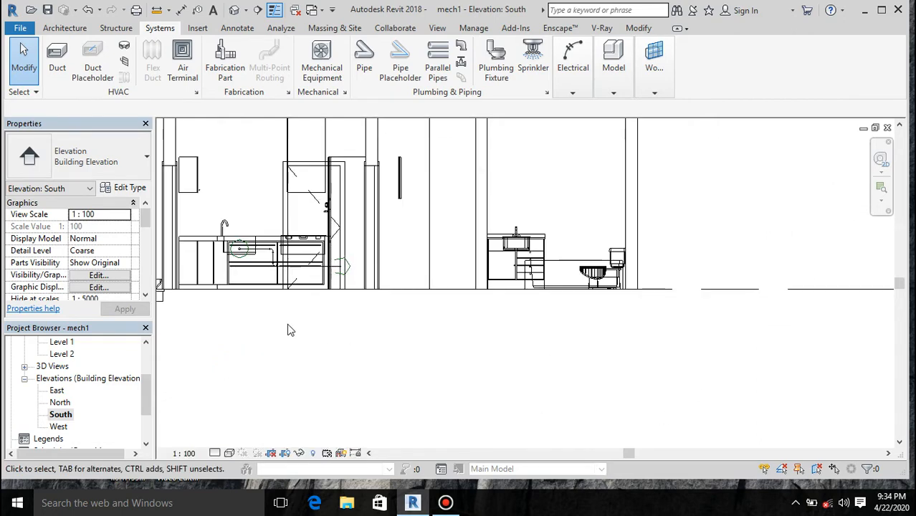
scroll(184, 244, up, 3)
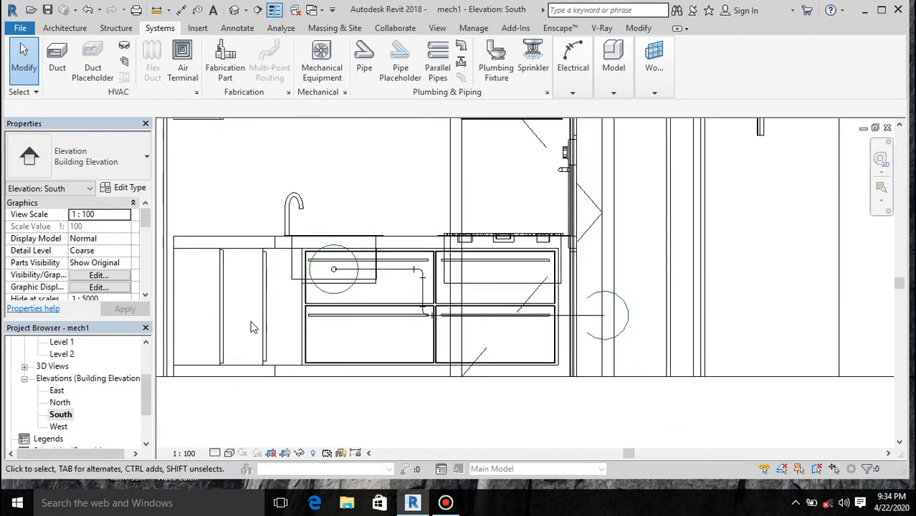
Set the South elevation's detail level to Fine and examine the pipe run behind the kitchen counter
click(214, 453)
click(228, 438)
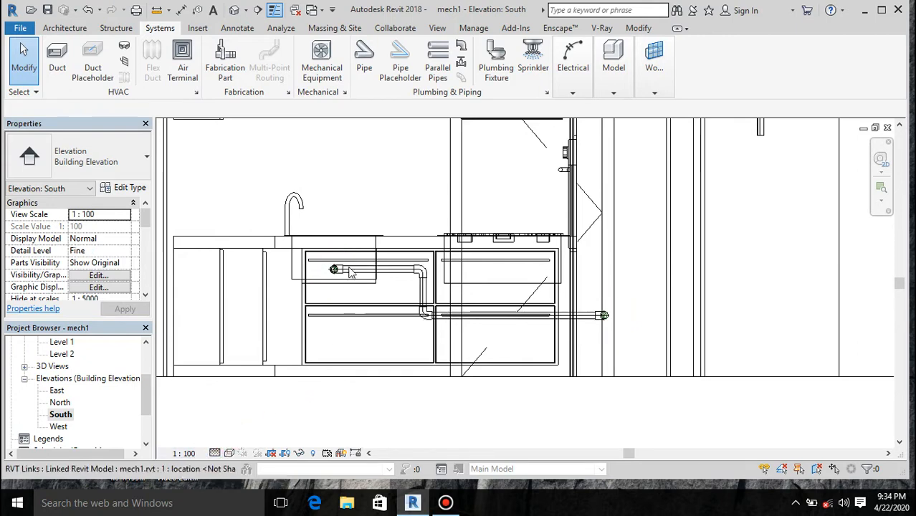
scroll(350, 260, up, 2)
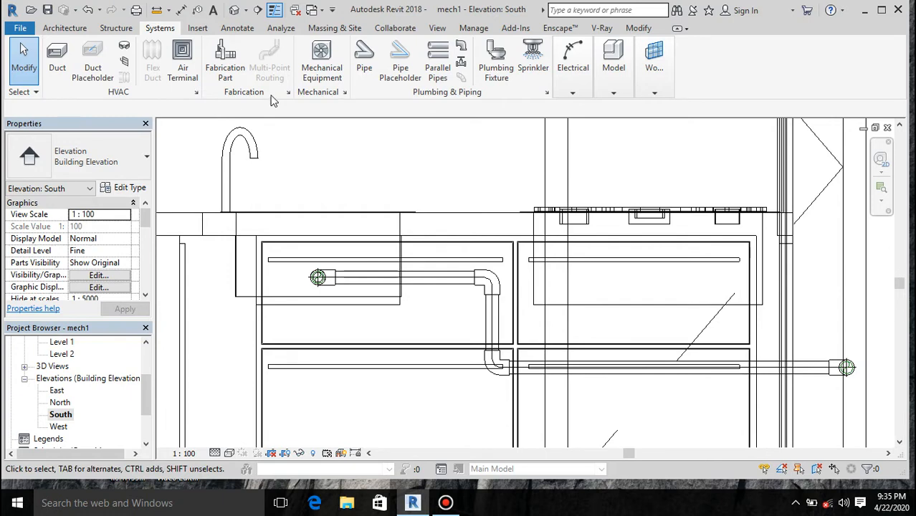
Draw a 32 mm branch pipe from the midpoint of the vertical pipe, diagonally up and then horizontally at 680 mm offset below the stove
click(360, 61)
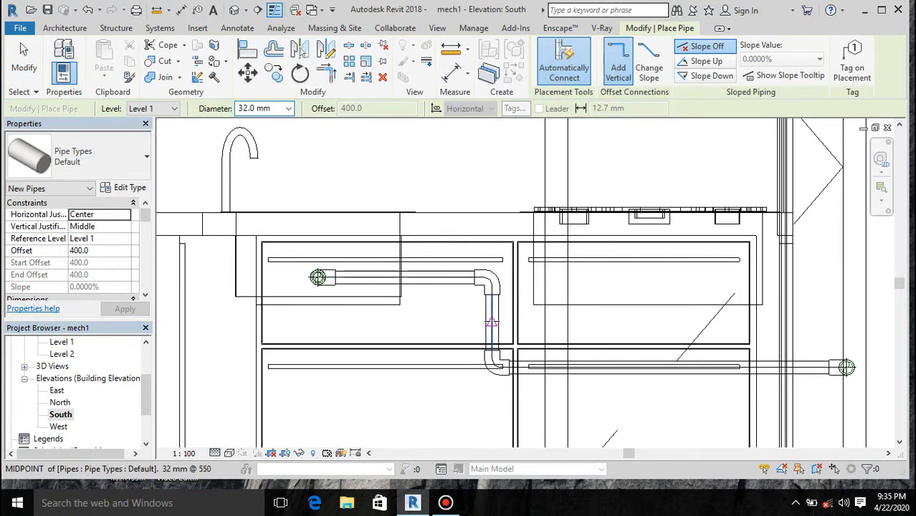
click(492, 323)
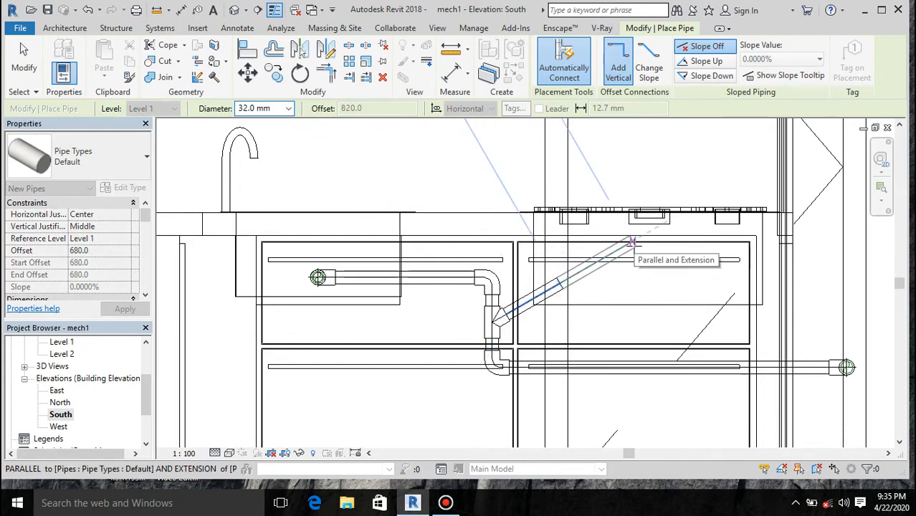
click(679, 282)
key(Escape)
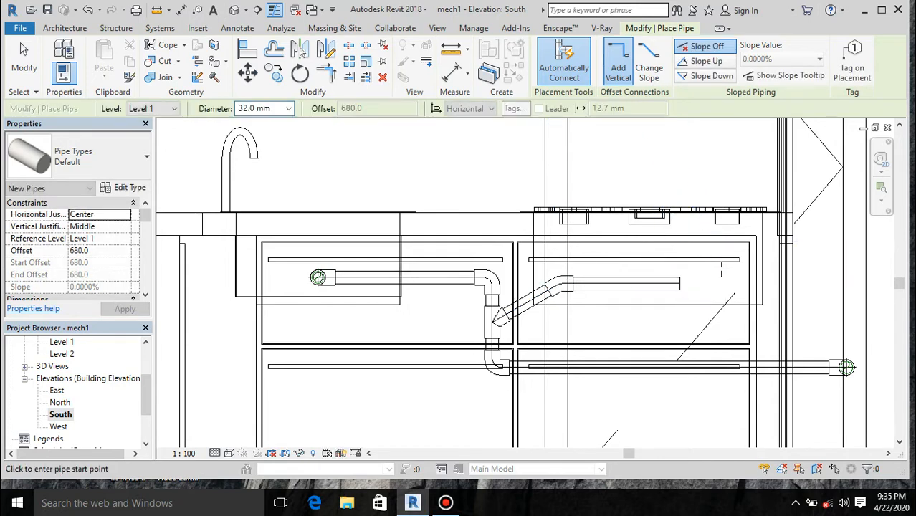
scroll(527, 286, up, 3)
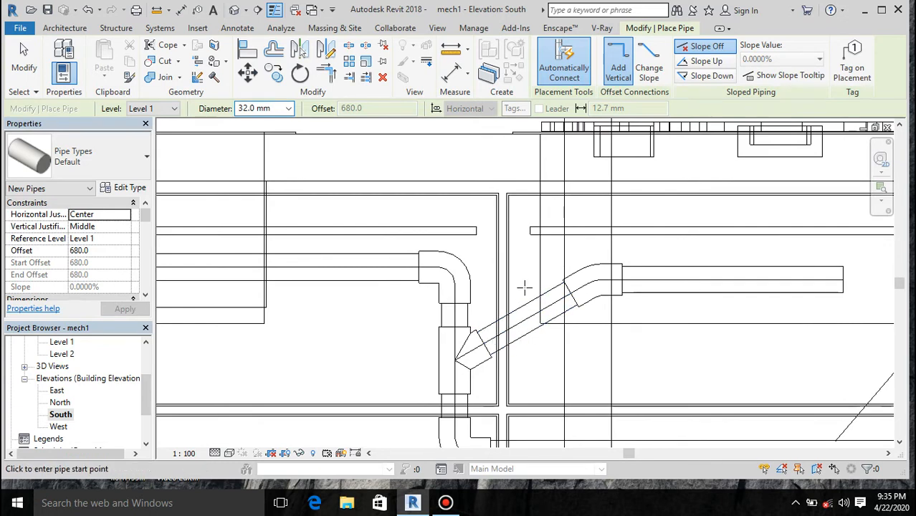
scroll(524, 287, down, 4)
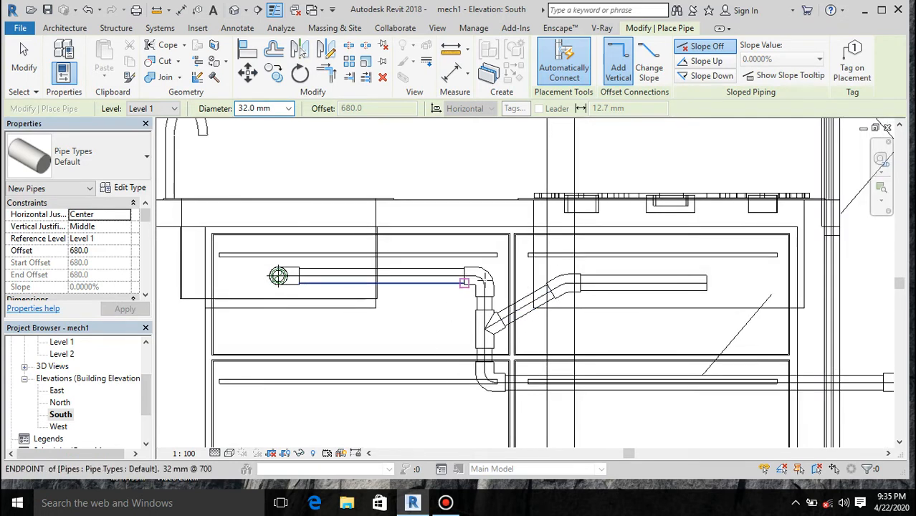
Look at the model in the 3D view and return to the South elevation showing the branch pipe
click(234, 10)
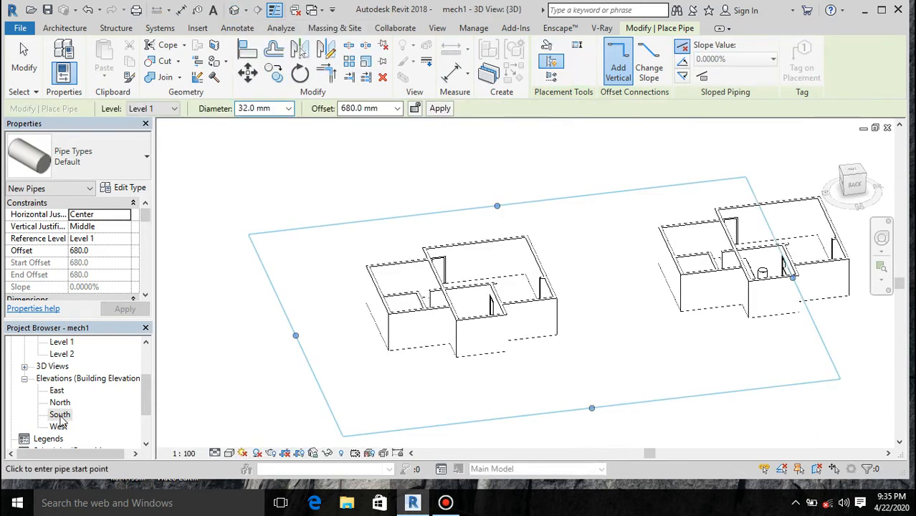
double_click(60, 415)
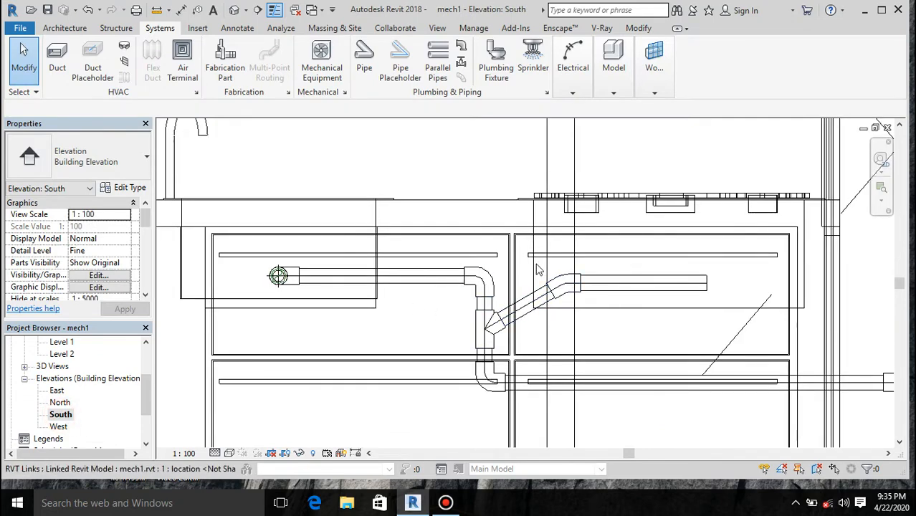
scroll(539, 270, down, 2)
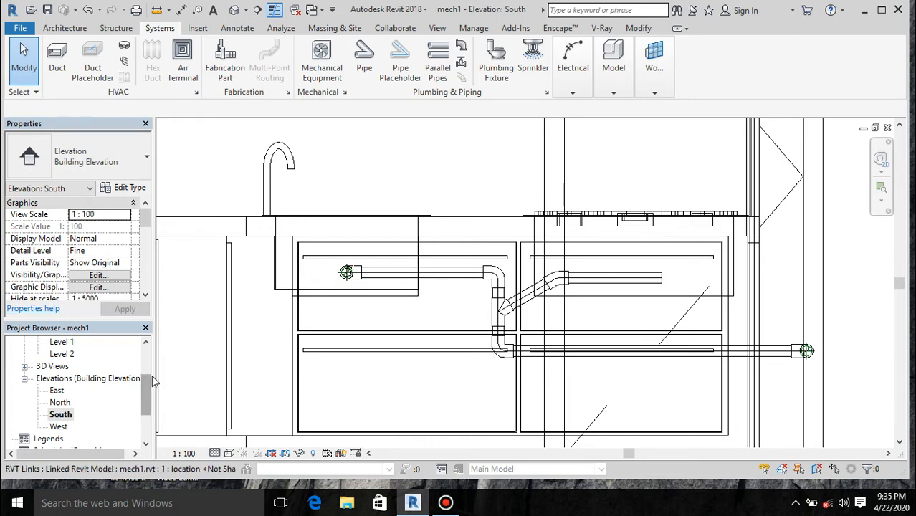
scroll(143, 351, up, 2)
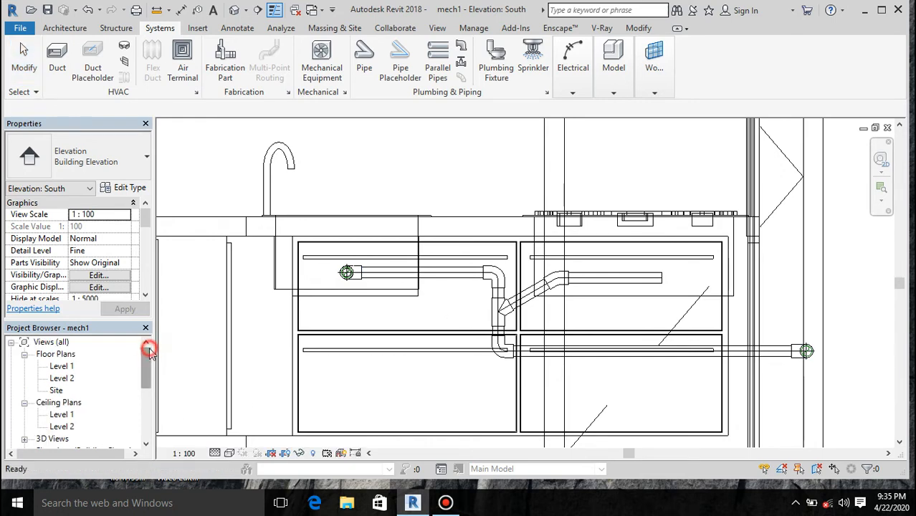
Reopen the Level 1 floor plan, start placing a pipe accessory, and agree to load a pipe accessories family
double_click(63, 366)
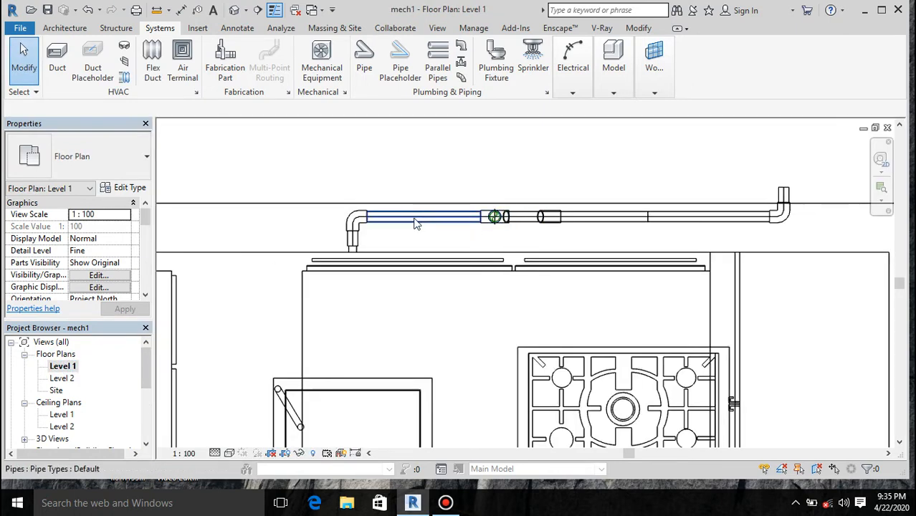
click(462, 63)
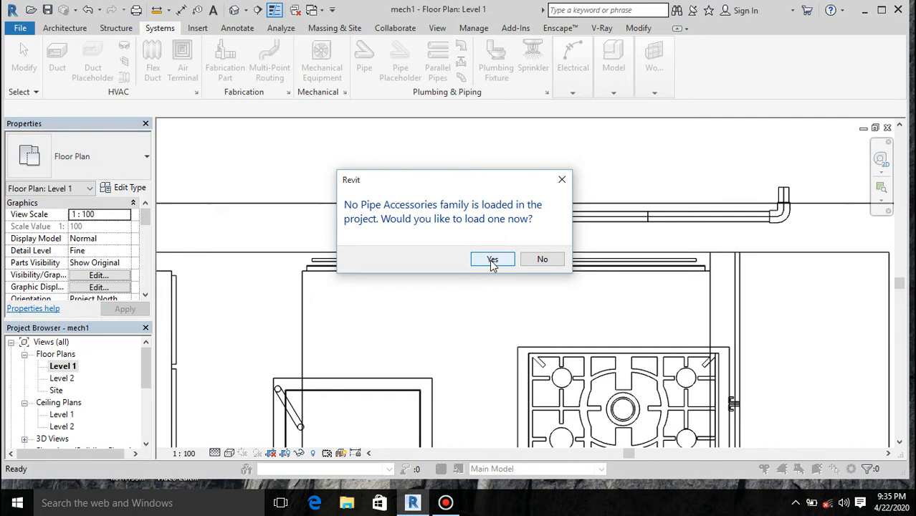
click(494, 261)
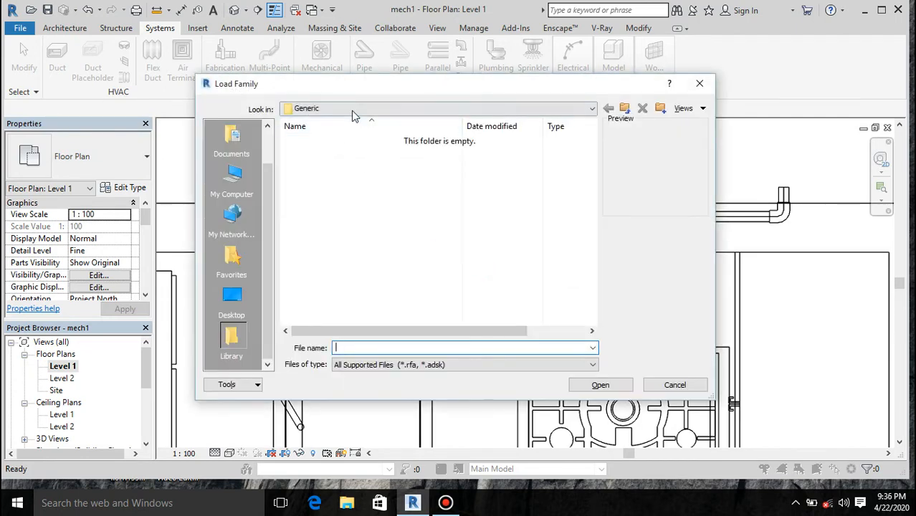
Load the M_Gate Valve - 50-300 mm family from the US Metric library's Pipe > Valves > Gate Valves folder
click(353, 110)
click(352, 134)
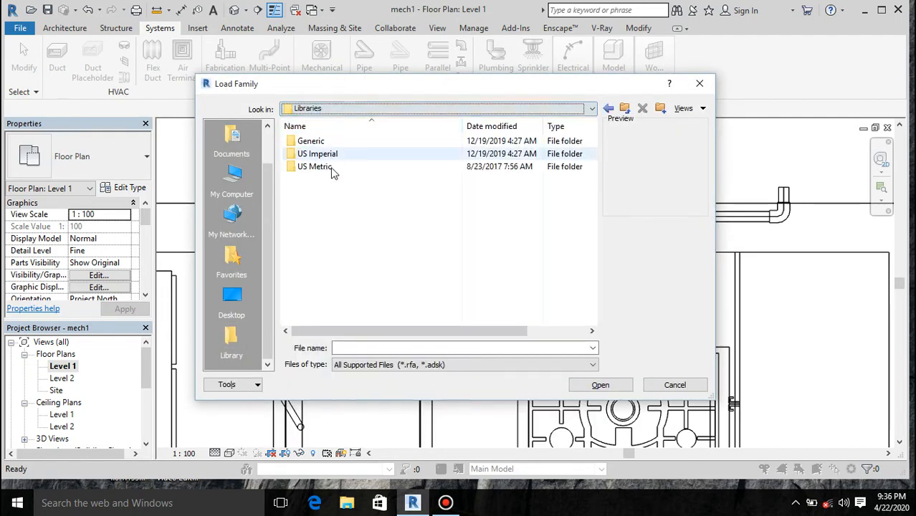
double_click(326, 169)
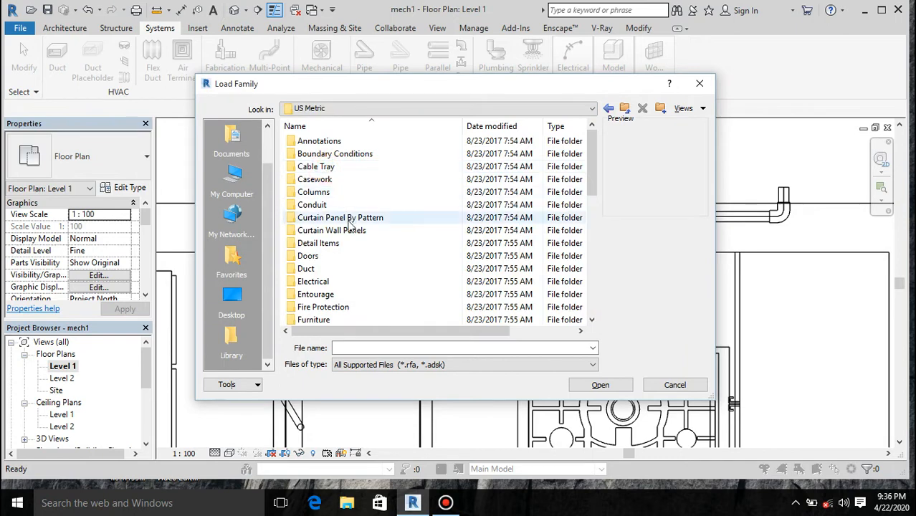
scroll(350, 218, down, 2)
scroll(350, 218, down, 1)
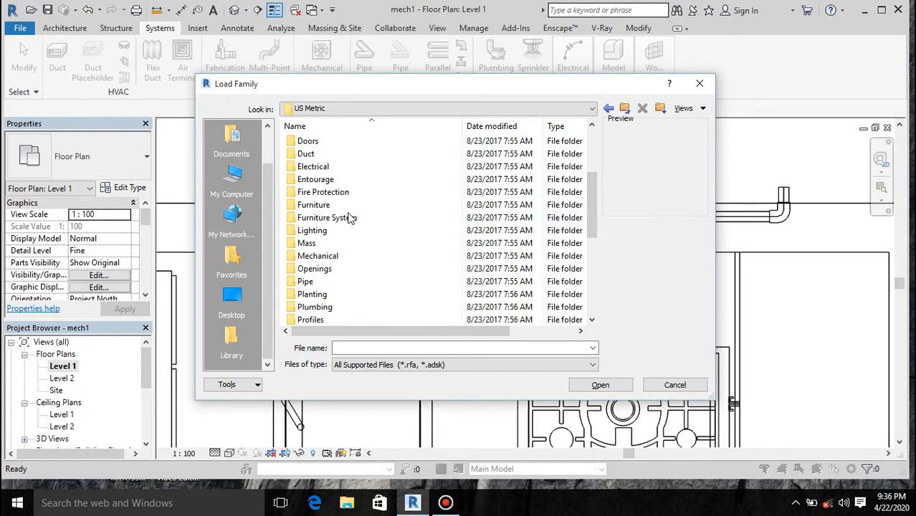
double_click(323, 287)
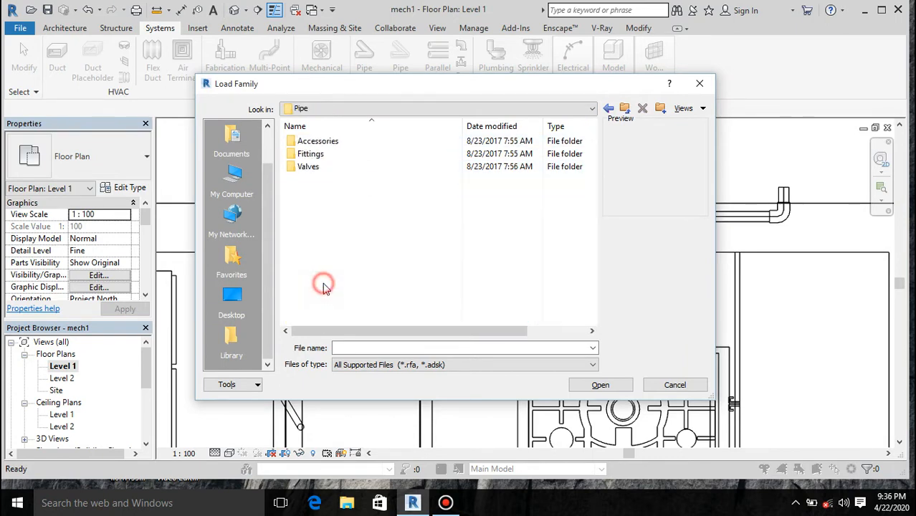
double_click(334, 170)
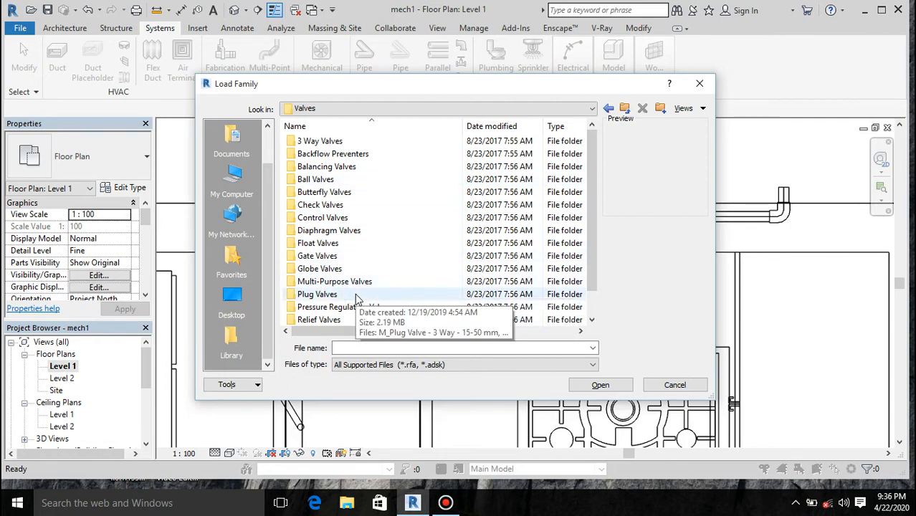
double_click(320, 258)
double_click(335, 142)
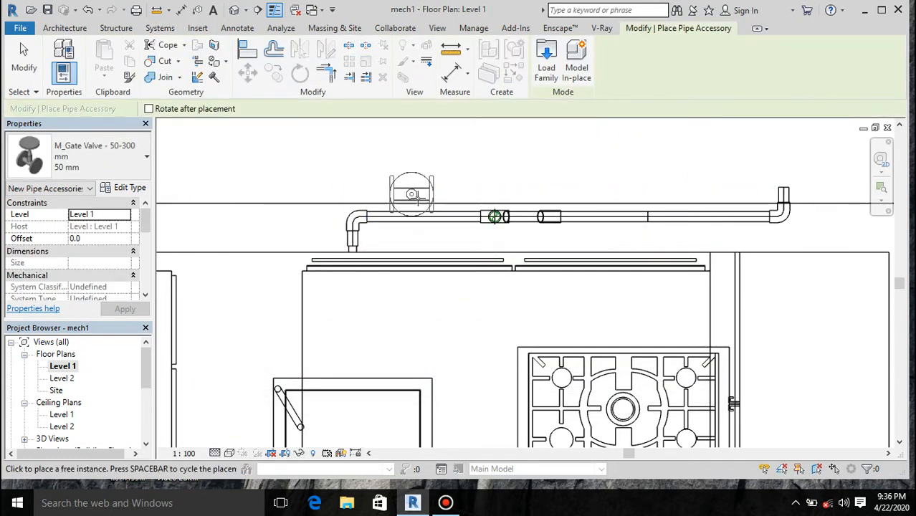
Place the 50 mm gate valve on the cold water pipe between the elbow above the sink and the branch fitting
scroll(423, 212, up, 3)
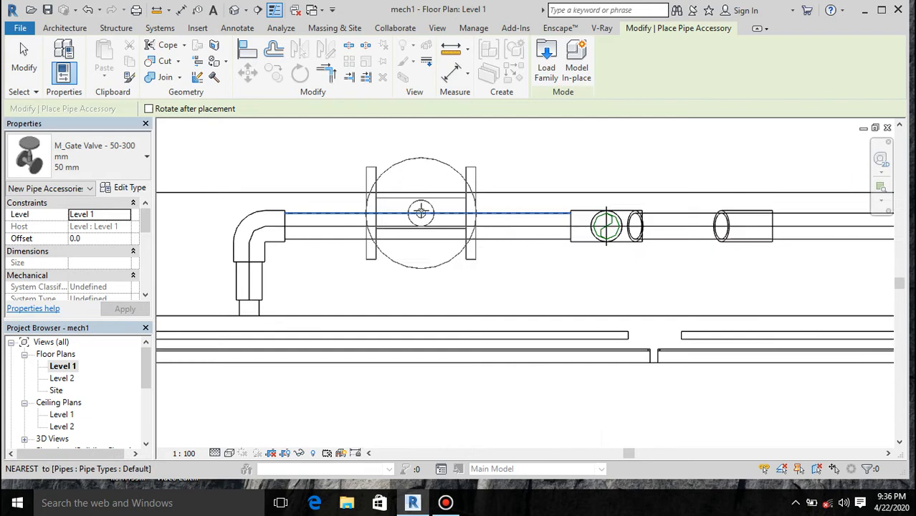
click(416, 225)
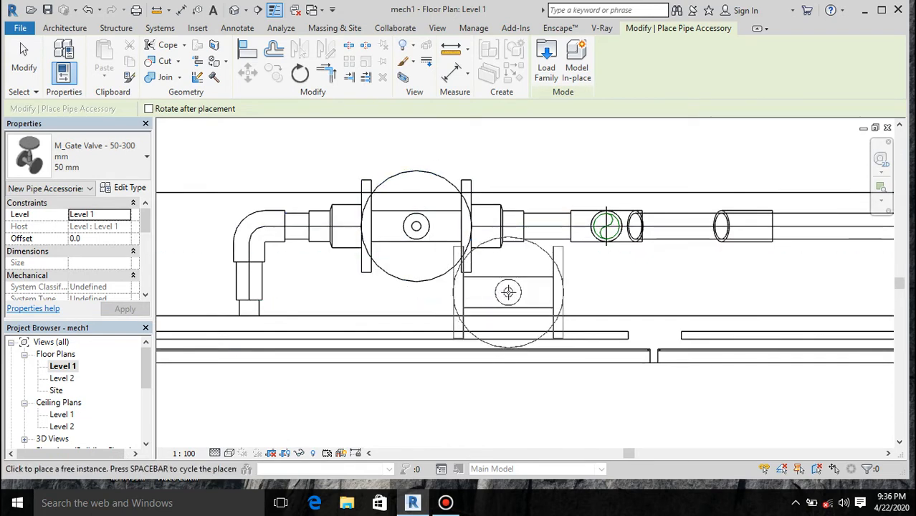
key(Escape)
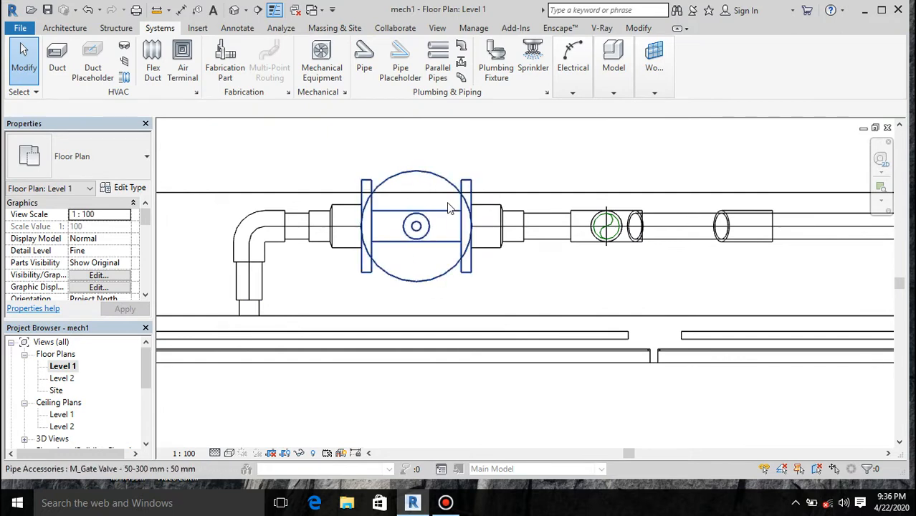
scroll(449, 208, down, 4)
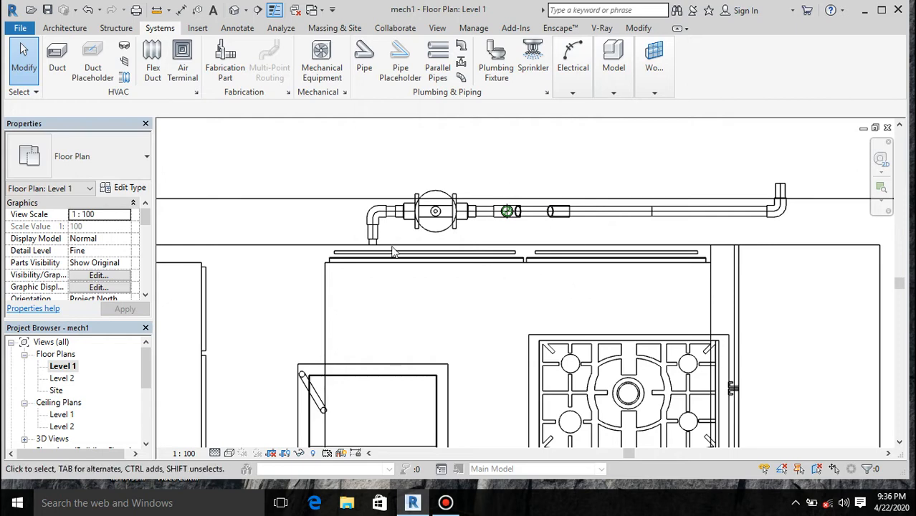
scroll(420, 219, down, 2)
scroll(453, 203, up, 5)
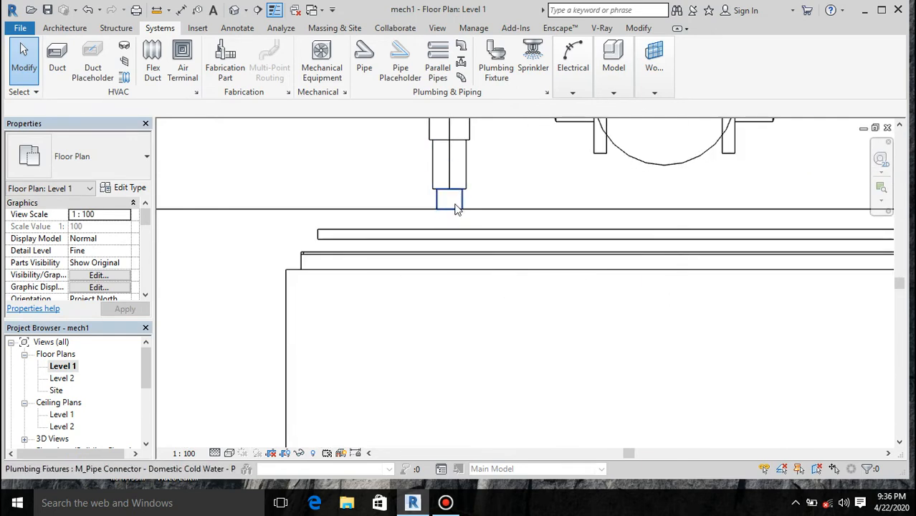
scroll(429, 227, down, 4)
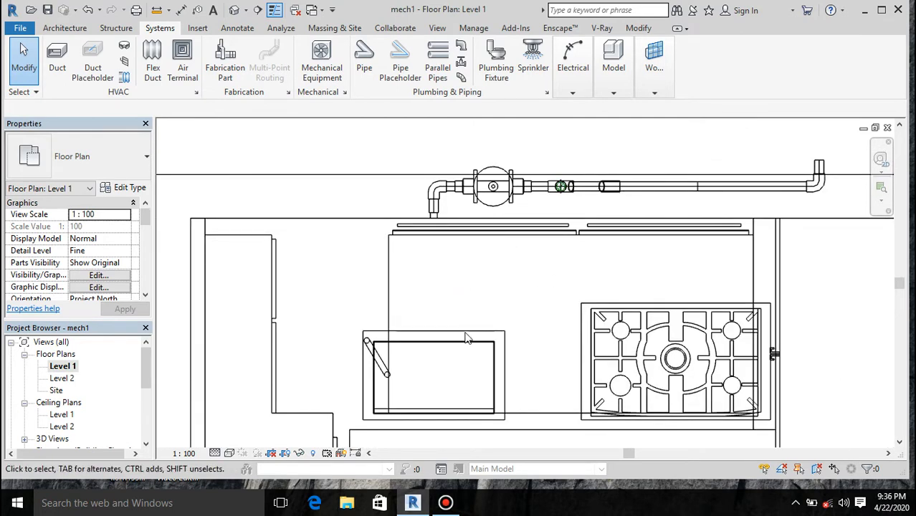
scroll(458, 248, down, 3)
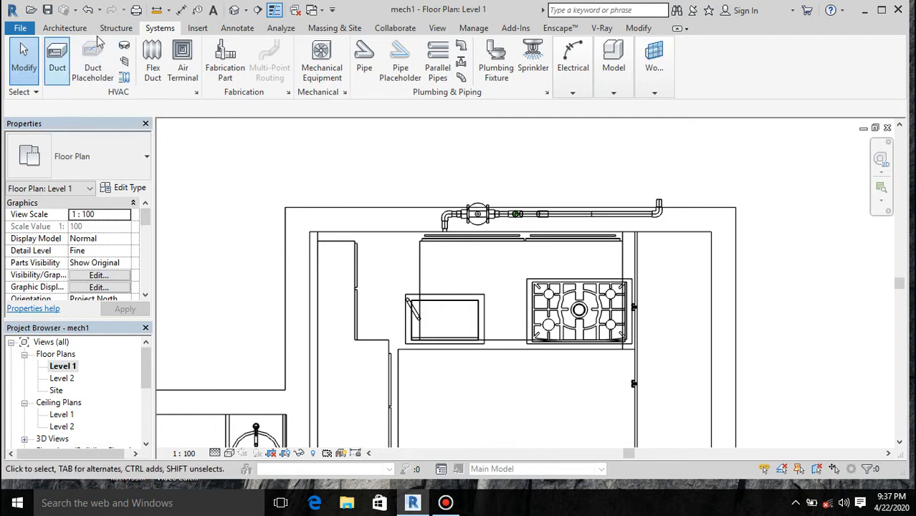
Place a Standard M_Pipe Connector - Sanitary plumbing fixture on the face inside the kitchen sink basin, near its centre
click(496, 61)
click(107, 158)
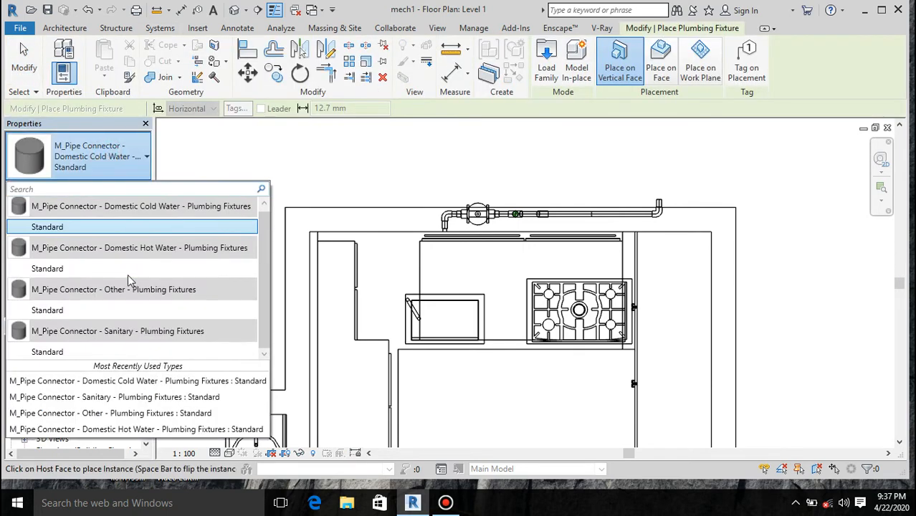
click(120, 269)
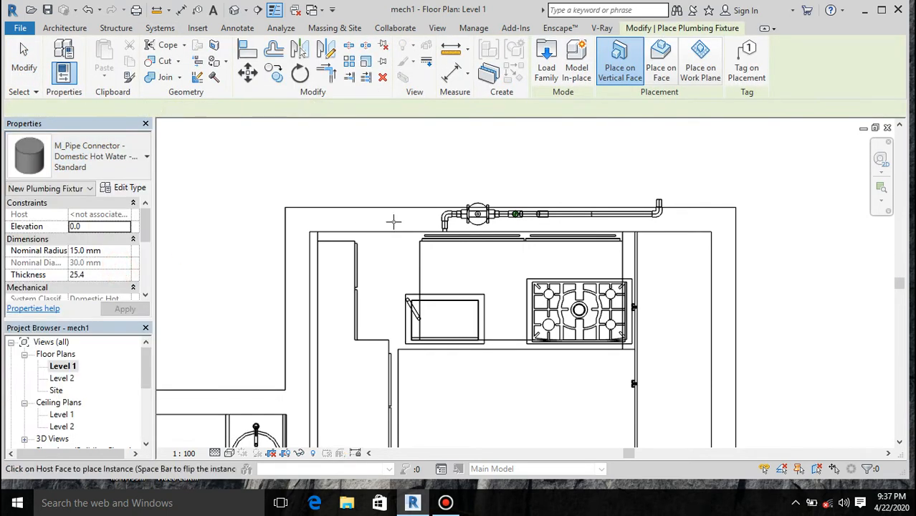
scroll(404, 226, up, 2)
scroll(405, 226, up, 2)
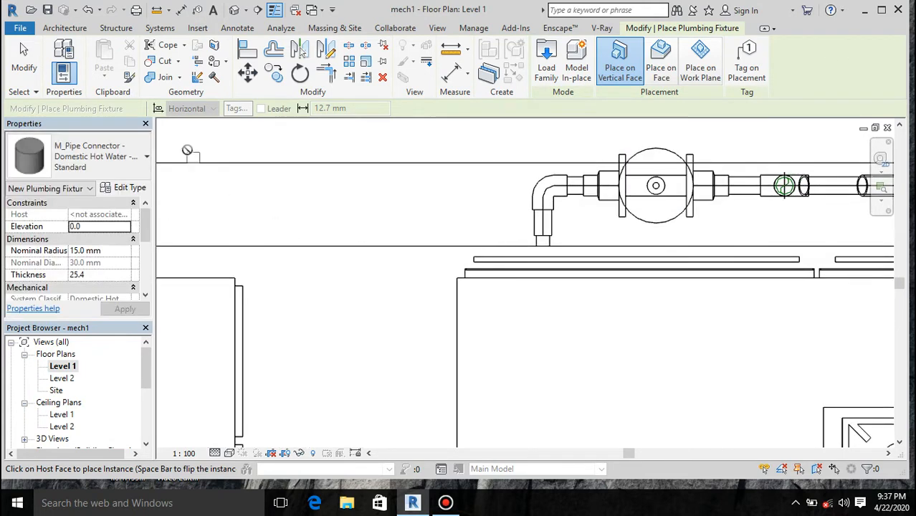
click(137, 148)
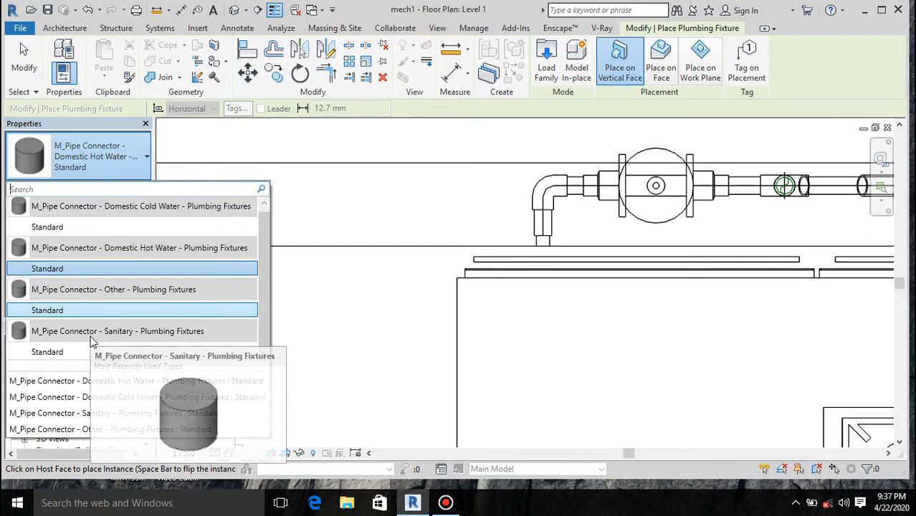
click(72, 351)
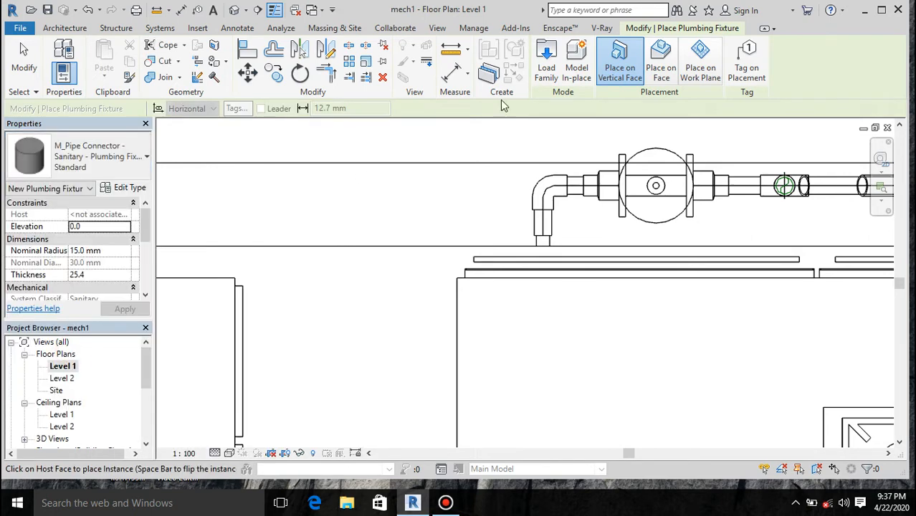
click(663, 70)
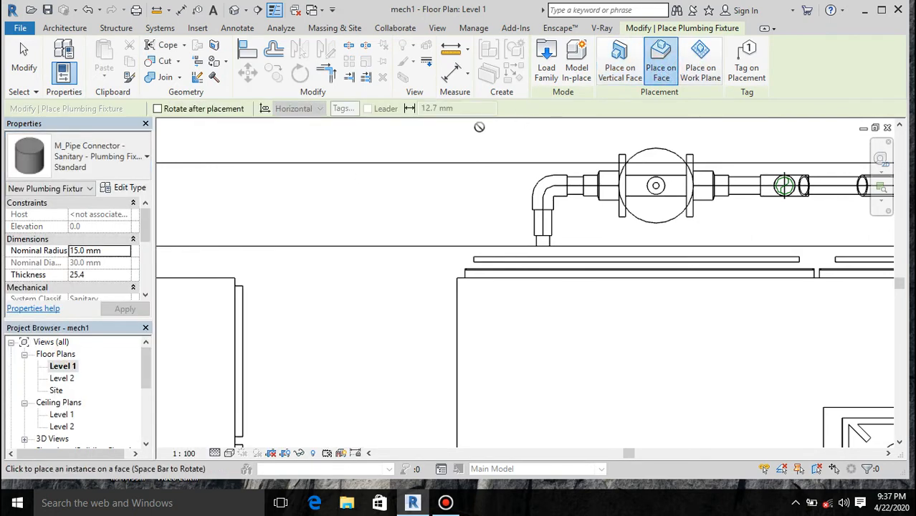
scroll(477, 126, down, 5)
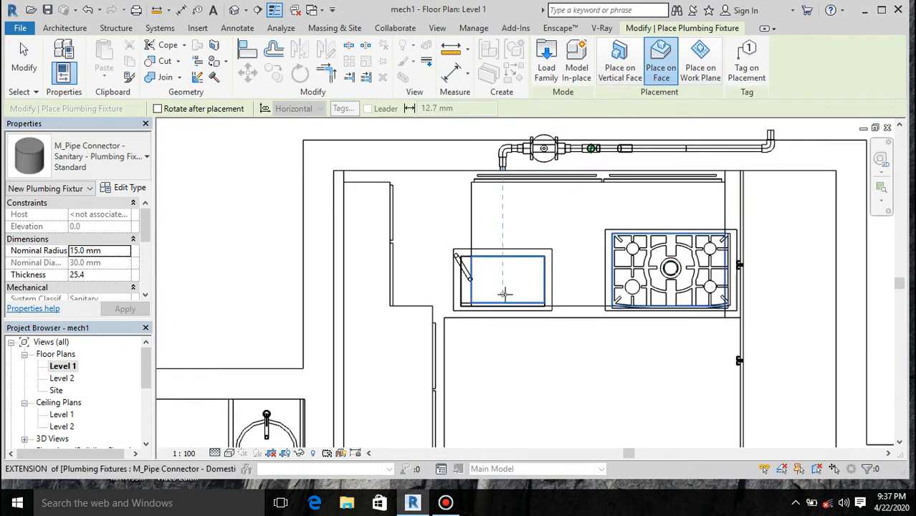
scroll(506, 287, up, 3)
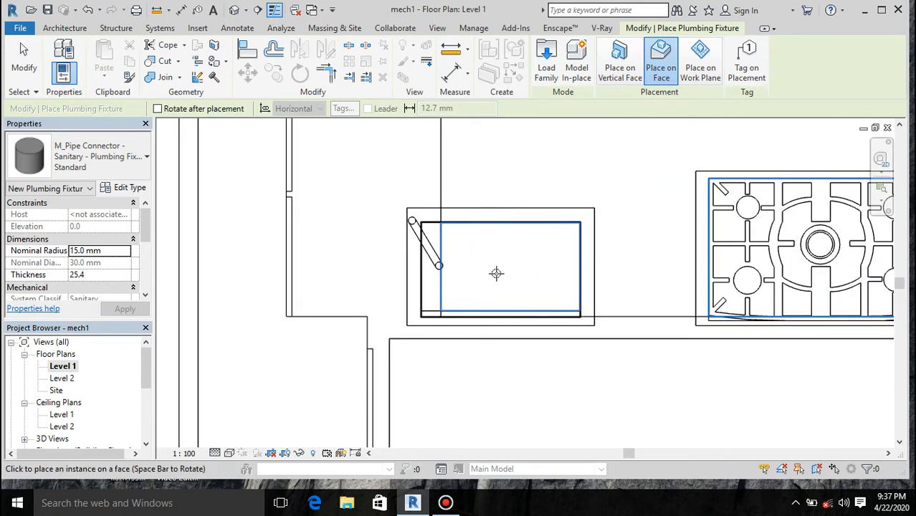
click(497, 273)
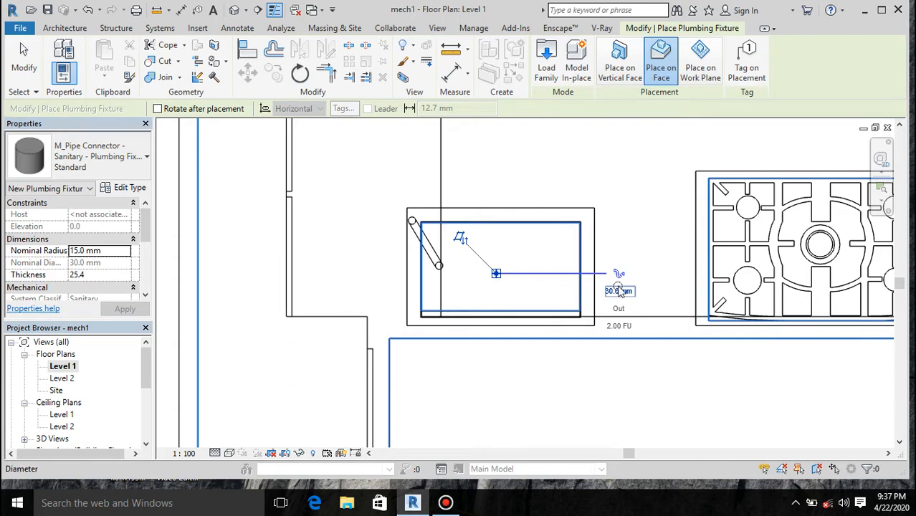
key(Escape)
key(Escape)
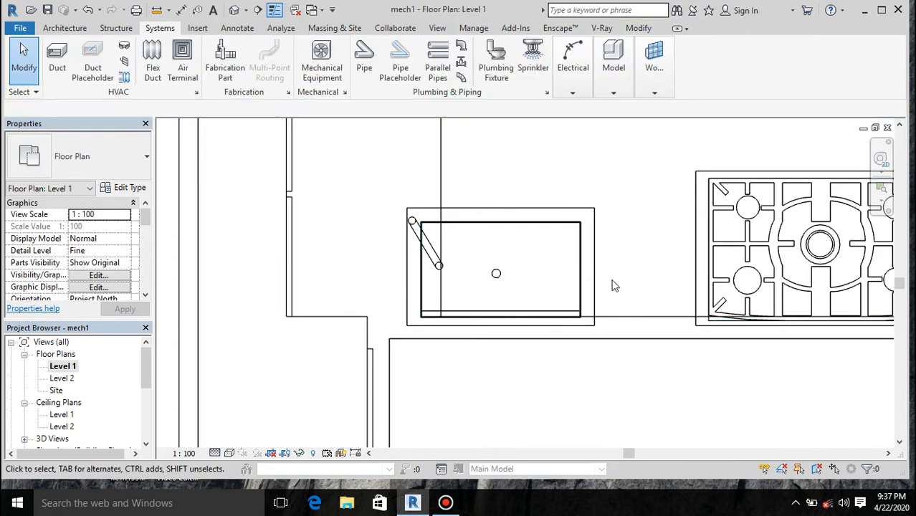
Try to draw a 32 mm pipe at 635 mm offset from the sink's sanitary connector straight up into the wall behind the counter
click(497, 276)
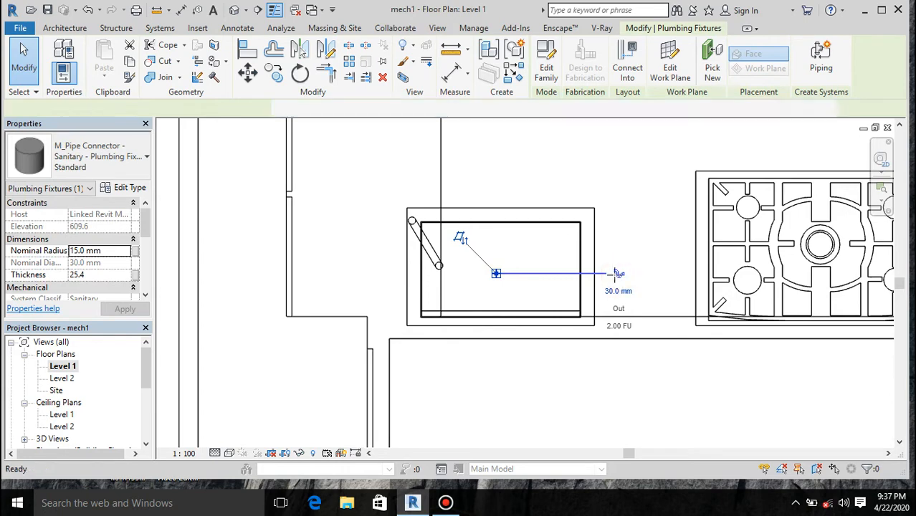
click(618, 277)
scroll(495, 271, down, 2)
scroll(495, 270, down, 2)
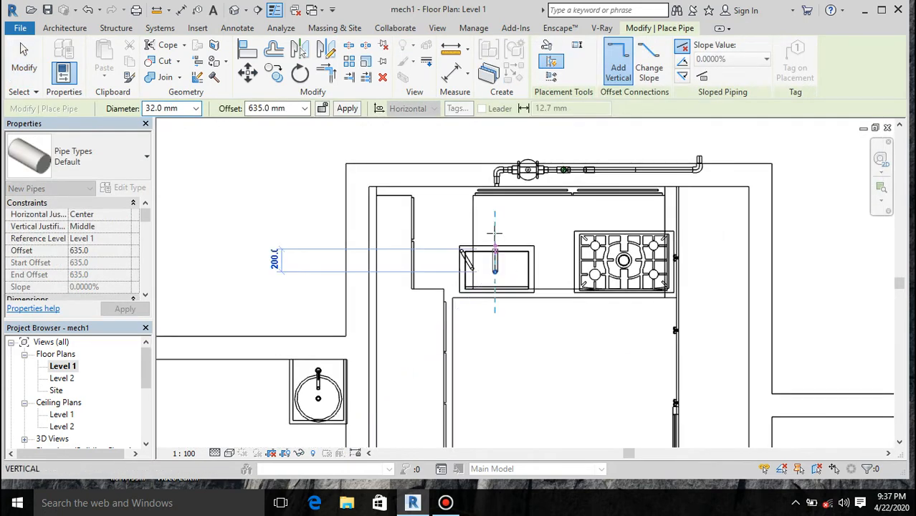
scroll(493, 170, up, 1)
scroll(494, 170, up, 3)
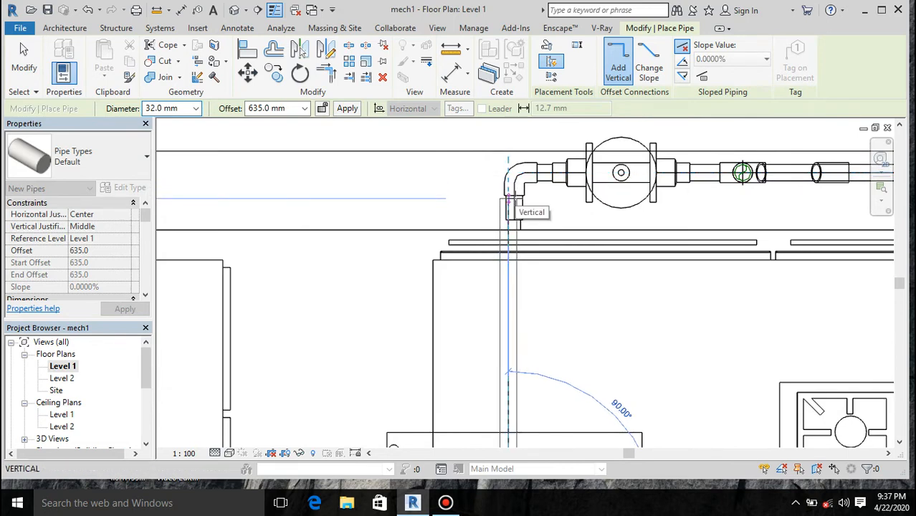
click(510, 198)
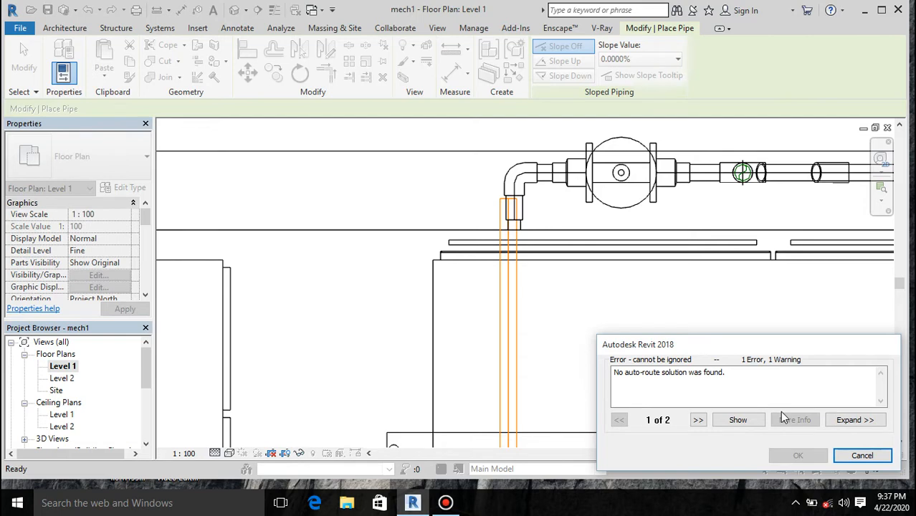
click(854, 459)
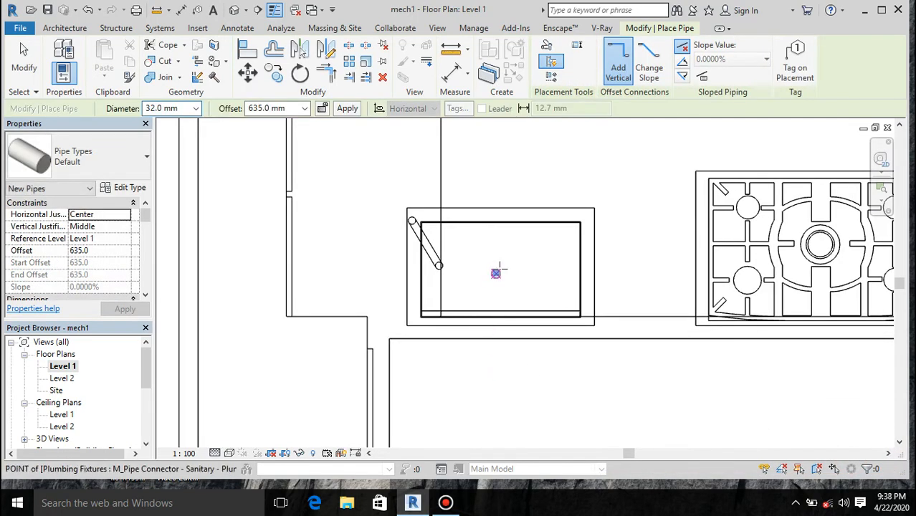
key(Escape)
Try to draw a 32 mm pipe from the sink's sanitary connector diagonally at 23° across the stove to the wall behind the counter
click(500, 271)
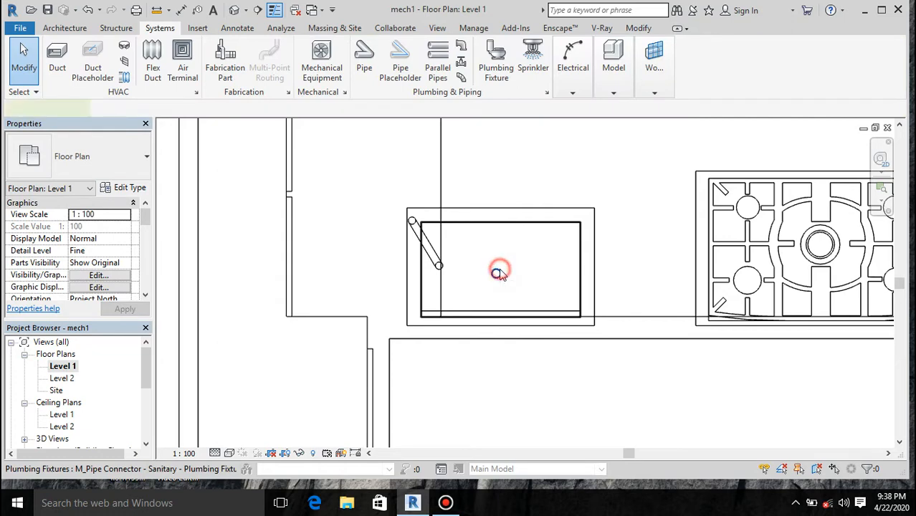
click(618, 277)
scroll(471, 314, down, 5)
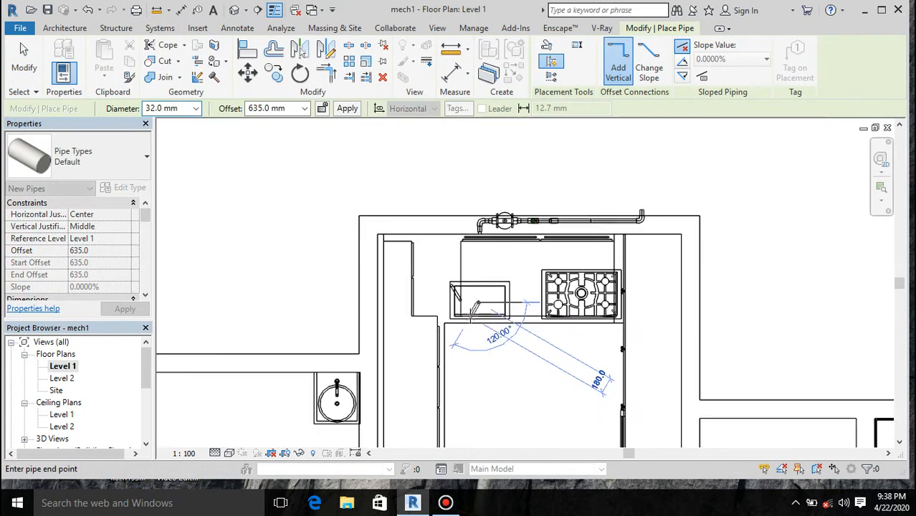
scroll(473, 311, down, 1)
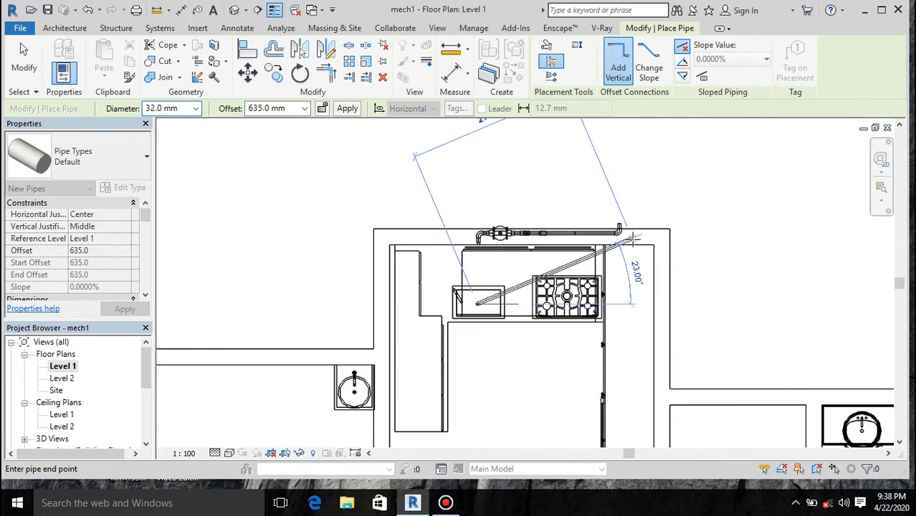
click(632, 240)
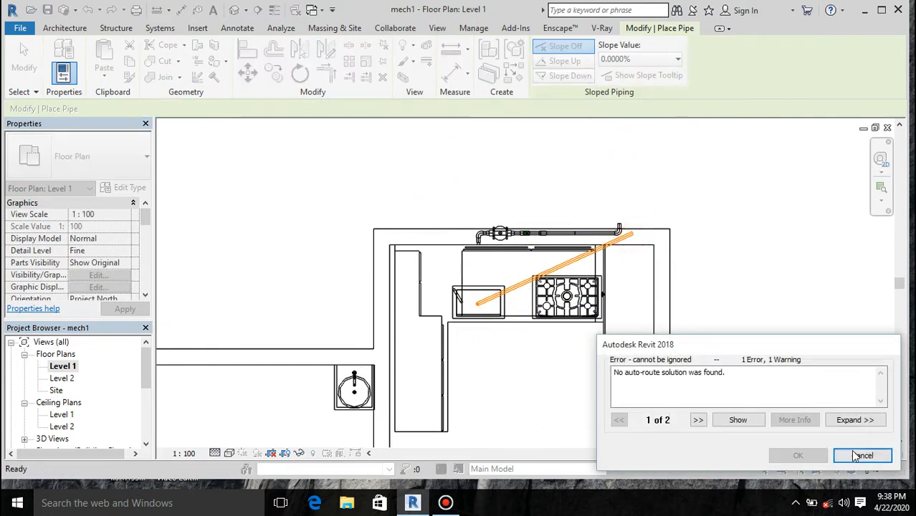
click(863, 456)
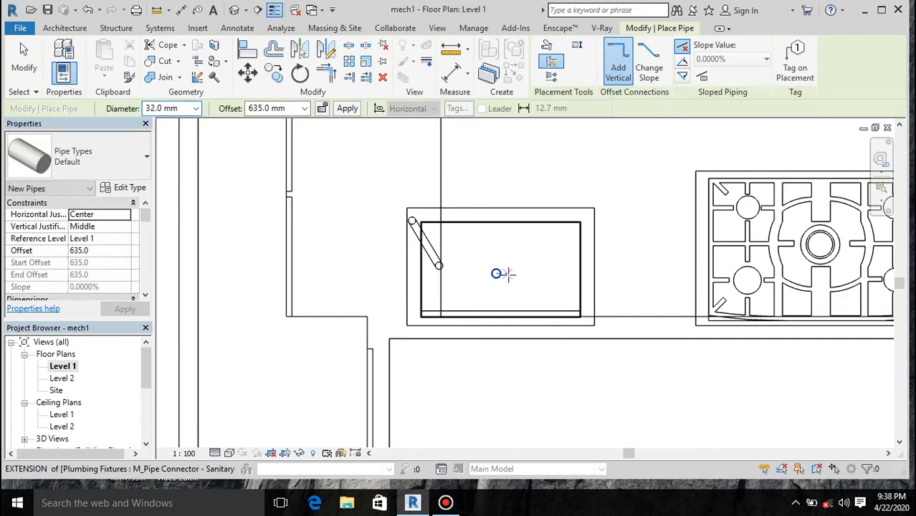
key(Escape)
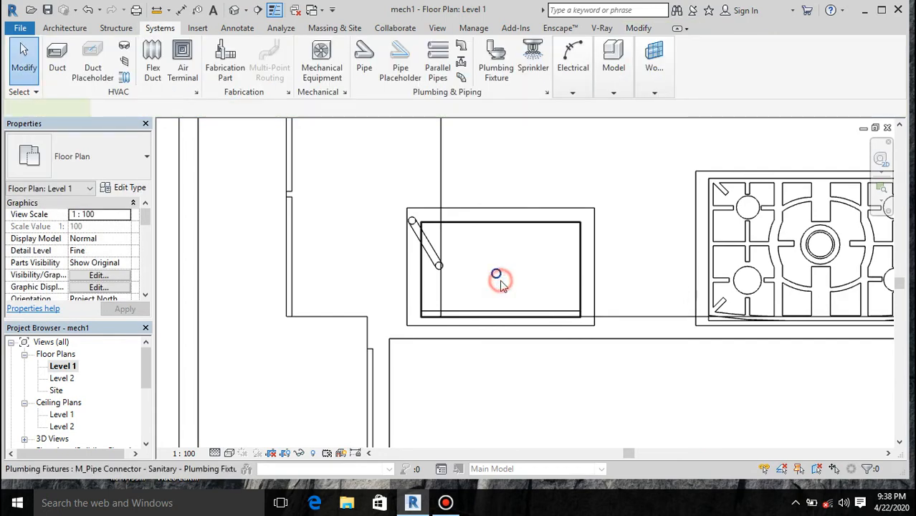
Try to draw a 32 mm pipe at 400 mm offset from the sink's sanitary connector straight up past the basin's back edge
click(503, 284)
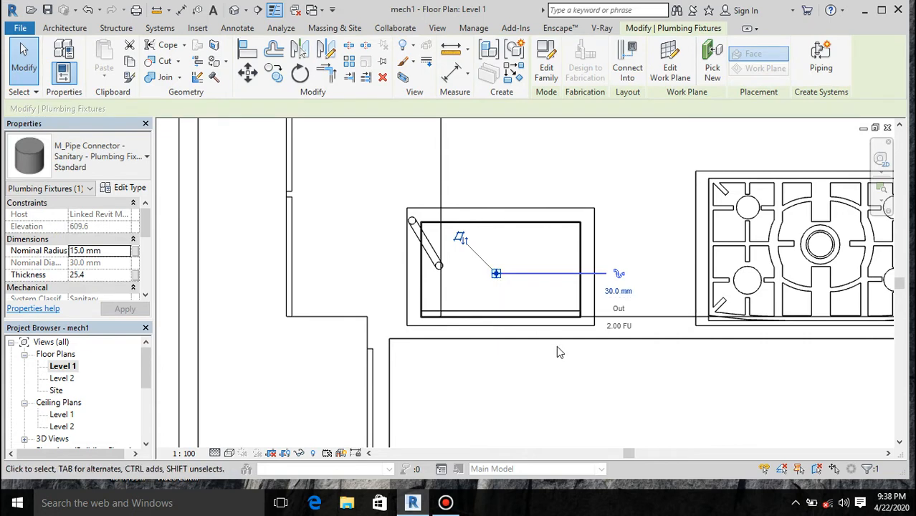
click(616, 277)
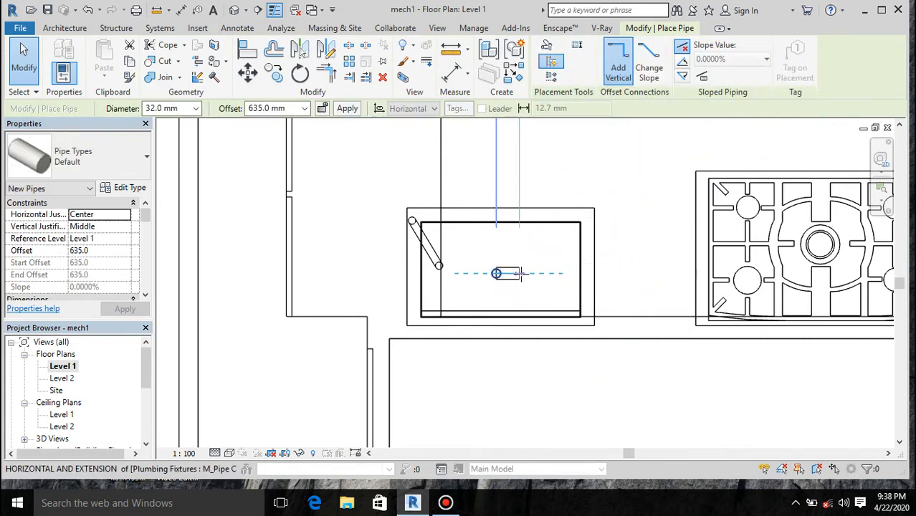
scroll(496, 218, down, 1)
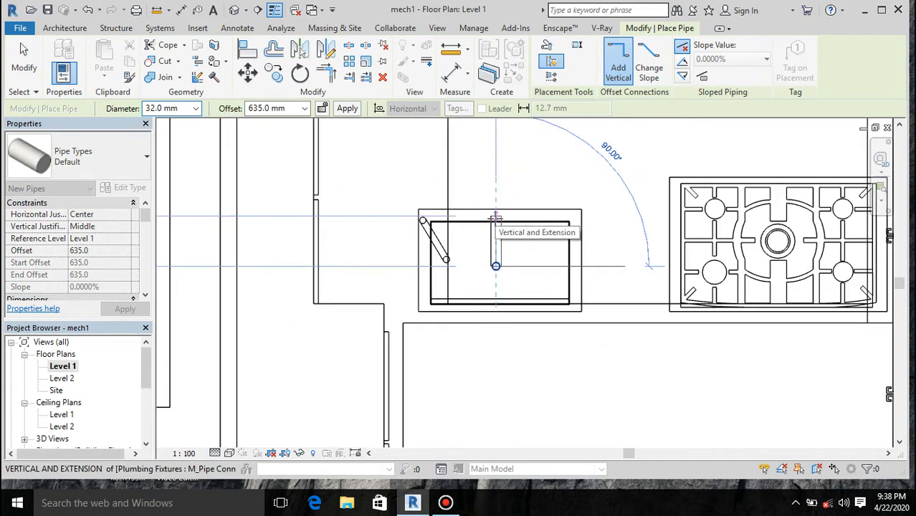
click(296, 109)
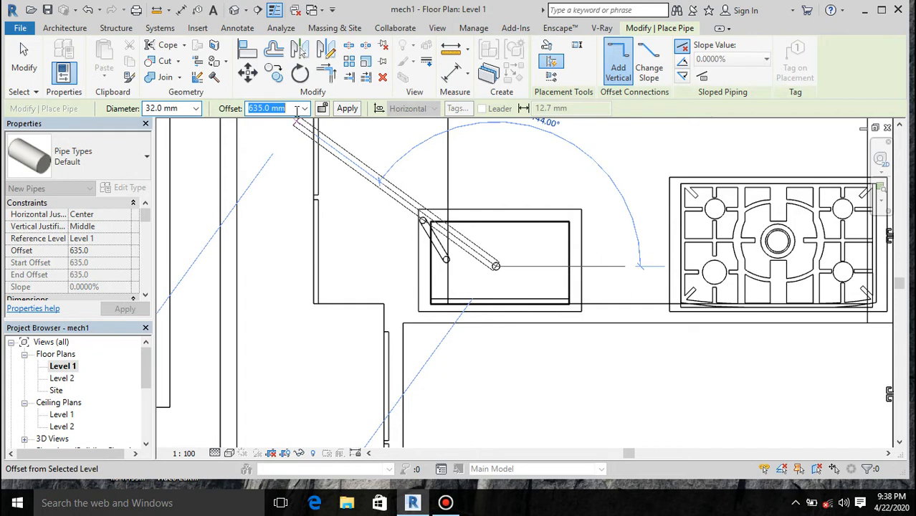
text(680)
key(Return)
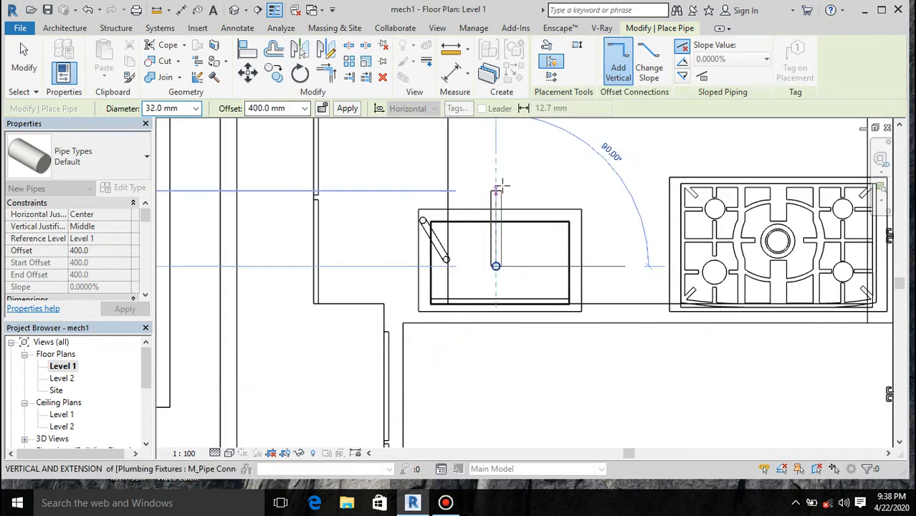
click(495, 166)
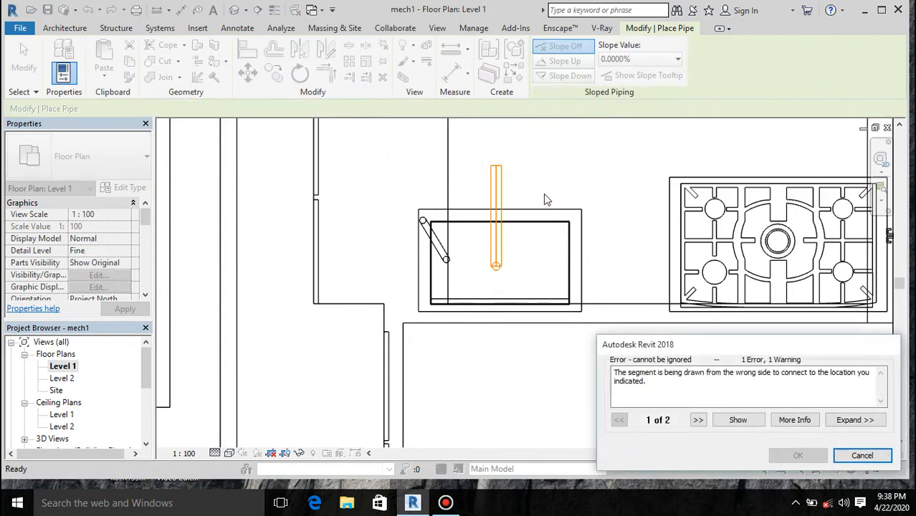
click(862, 457)
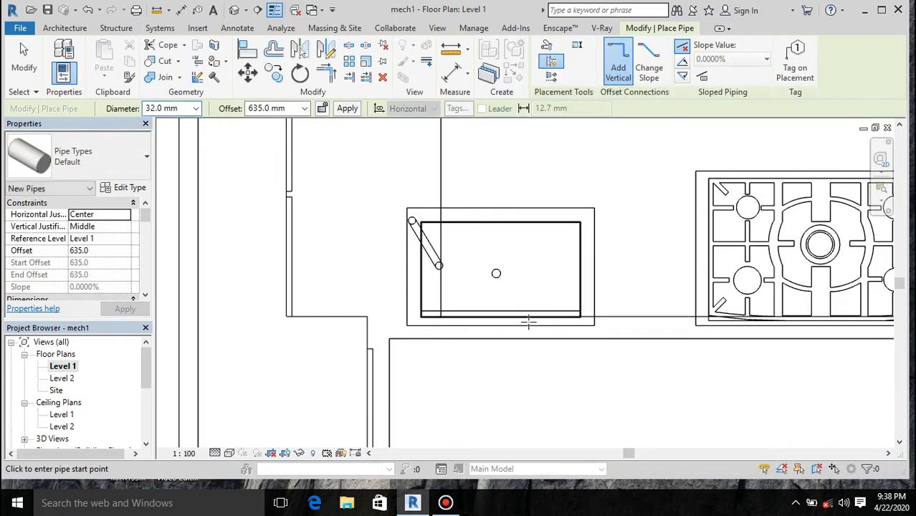
key(Escape)
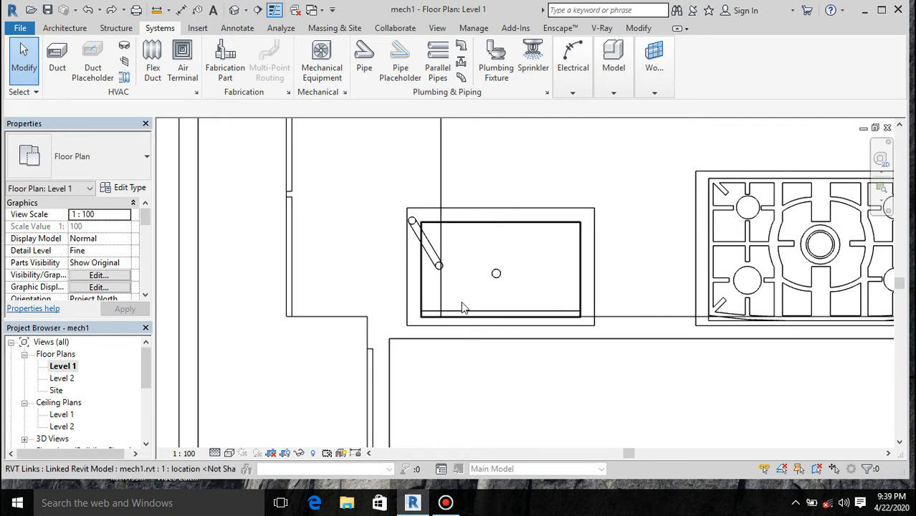
Start loading a family and browse to the US Metric folder in the RVT 2018 Libraries
scroll(463, 309, down, 4)
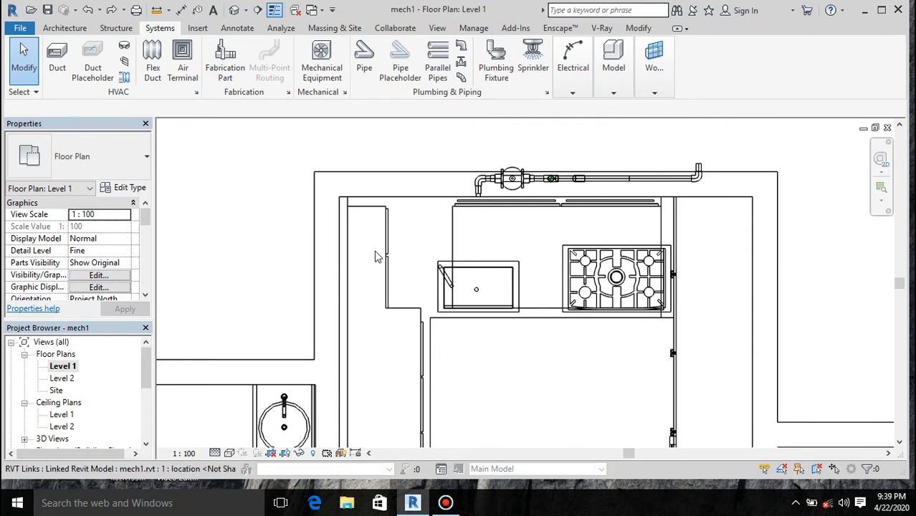
scroll(376, 260, down, 3)
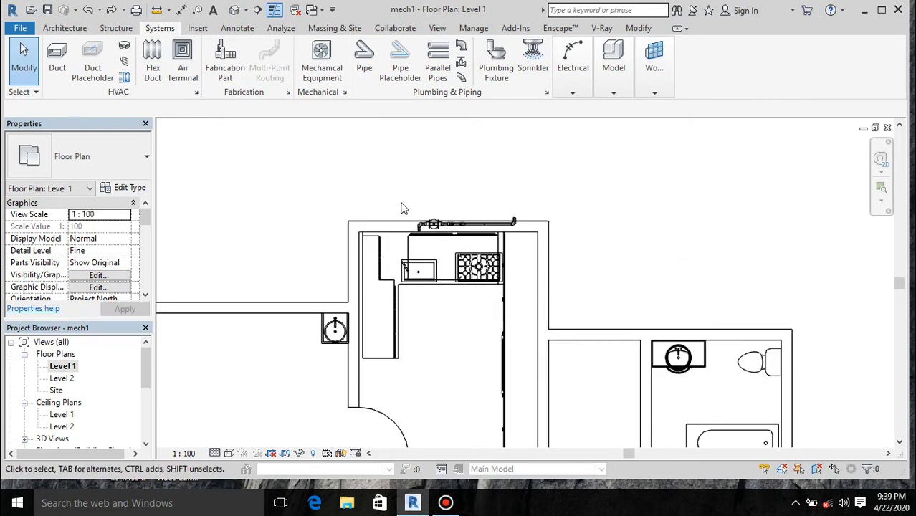
scroll(402, 208, down, 3)
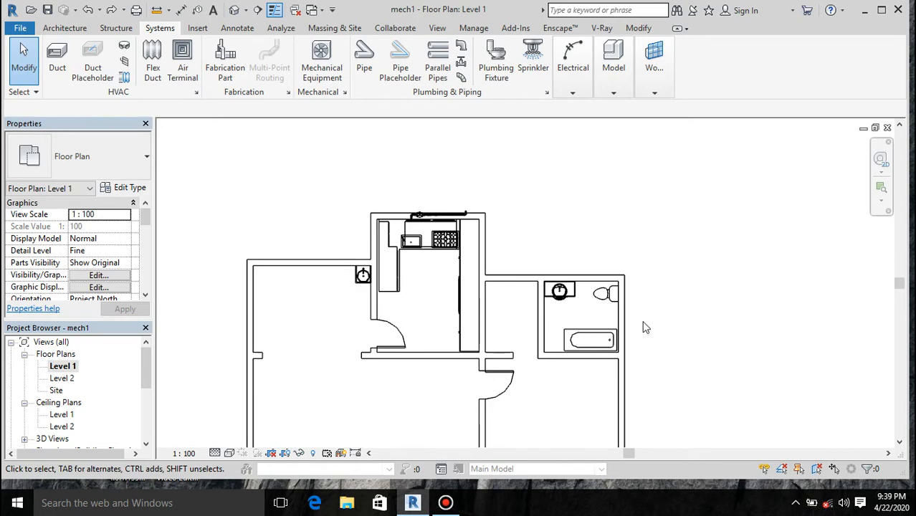
scroll(351, 305, down, 4)
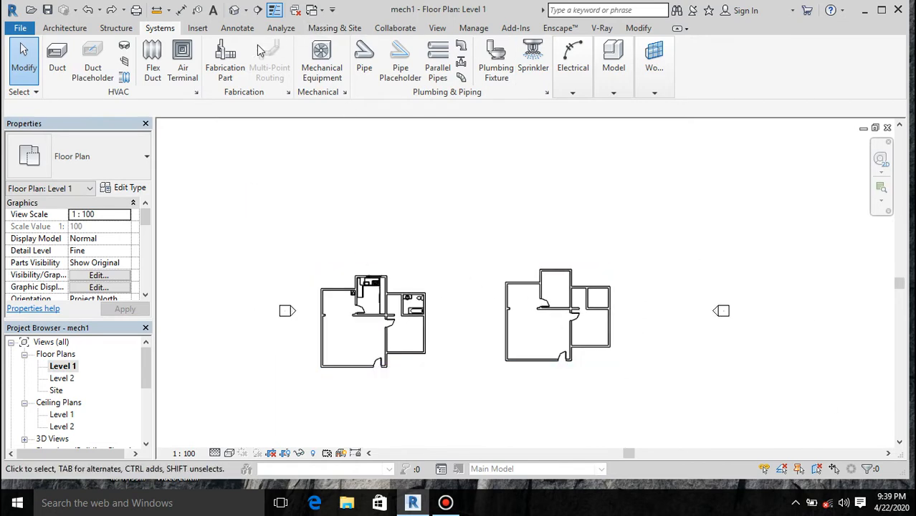
click(66, 29)
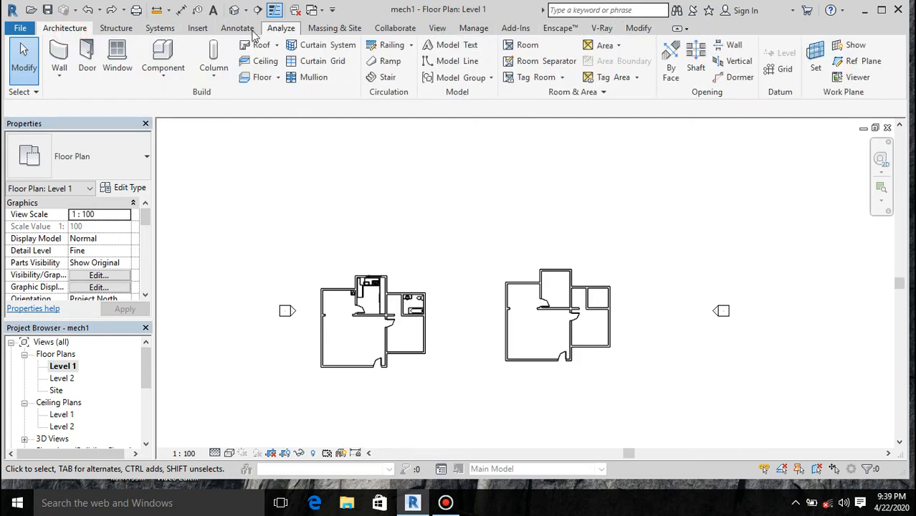
click(198, 28)
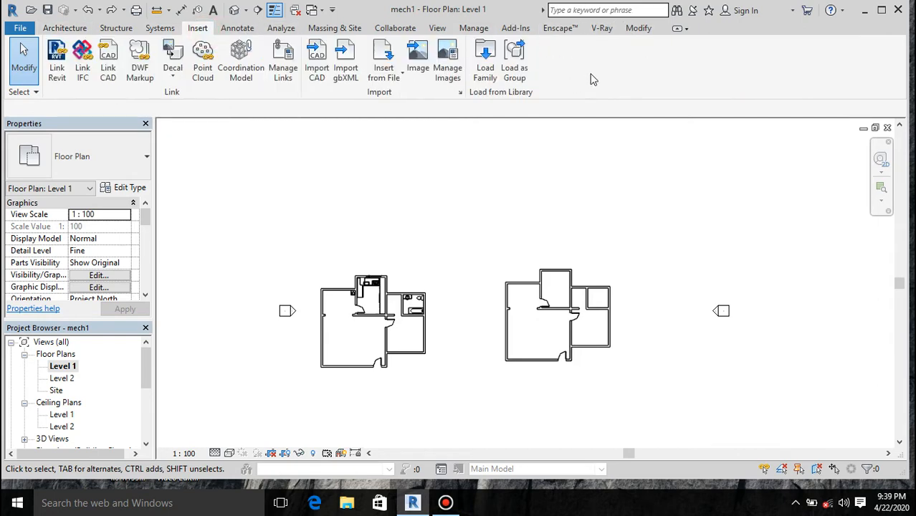
click(488, 66)
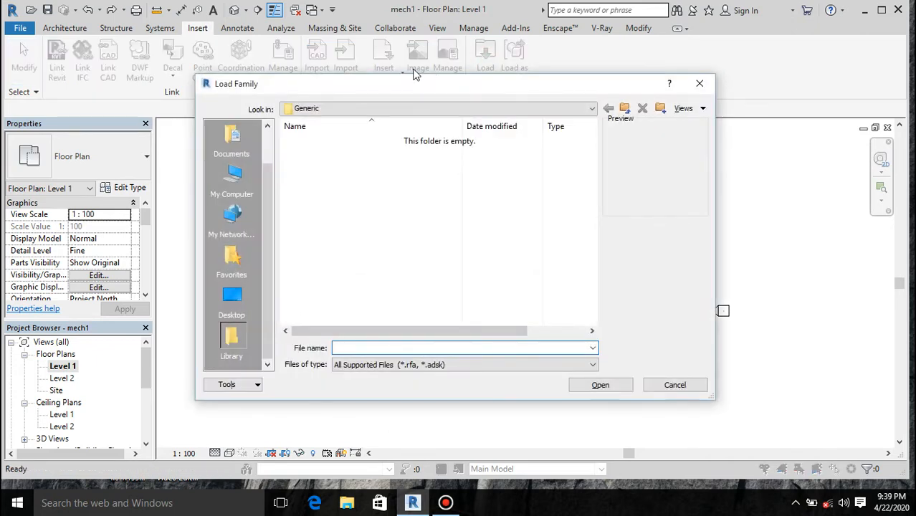
click(394, 108)
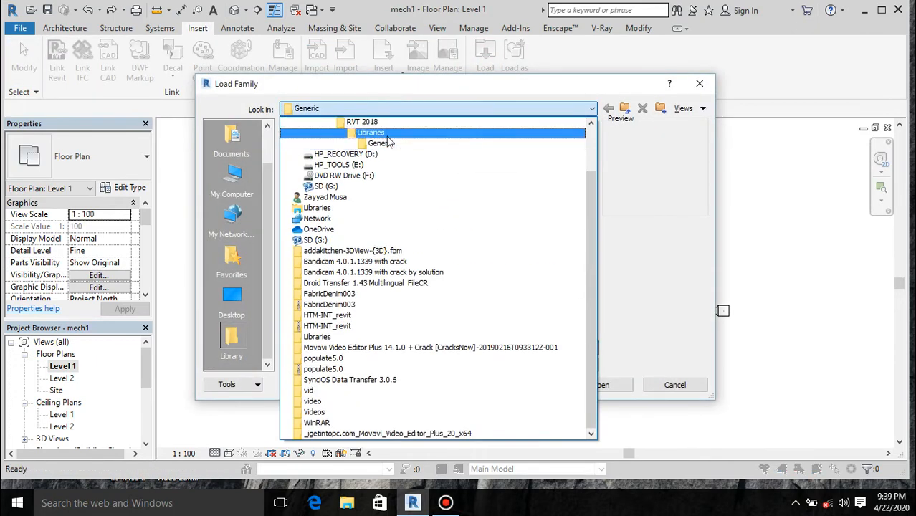
click(386, 136)
click(356, 175)
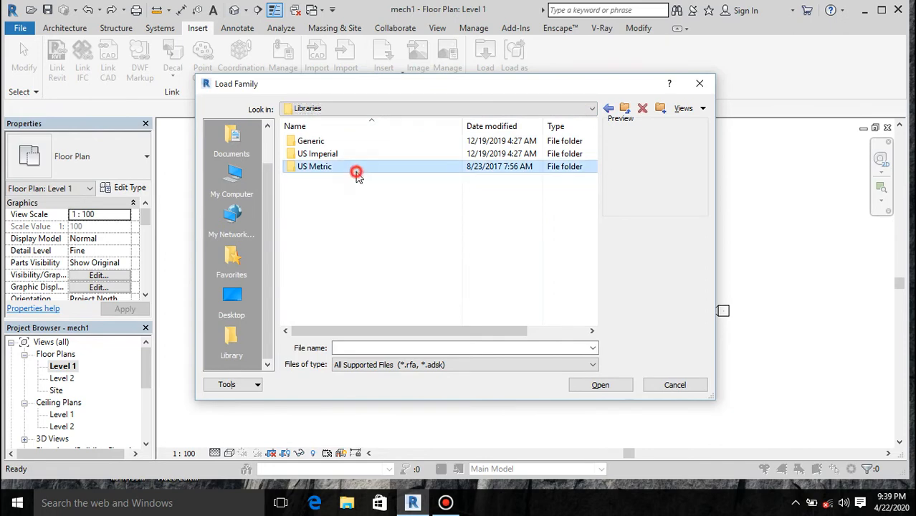
double_click(356, 174)
Load the M_Bath Tub - Maestro family from the Bathtubs folder of the MEP Fixtures library
scroll(372, 246, down, 2)
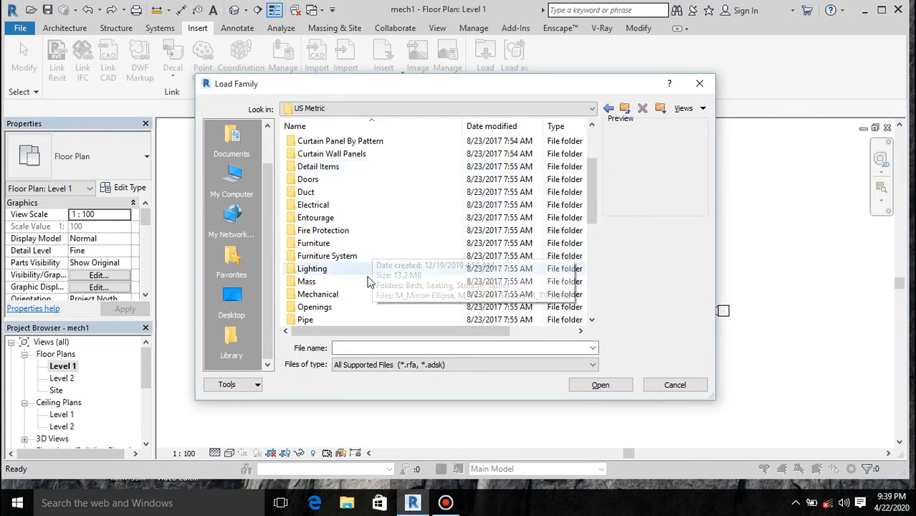
scroll(337, 266, down, 2)
double_click(329, 269)
double_click(359, 155)
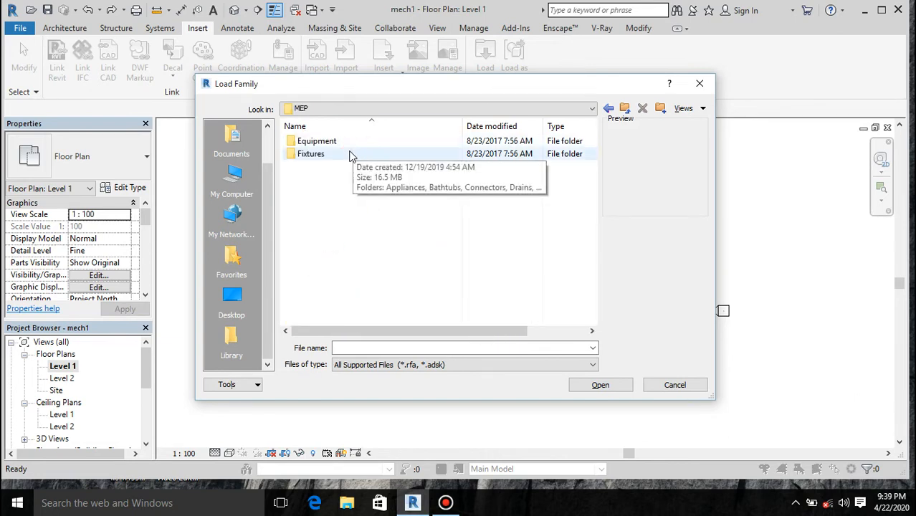
double_click(349, 155)
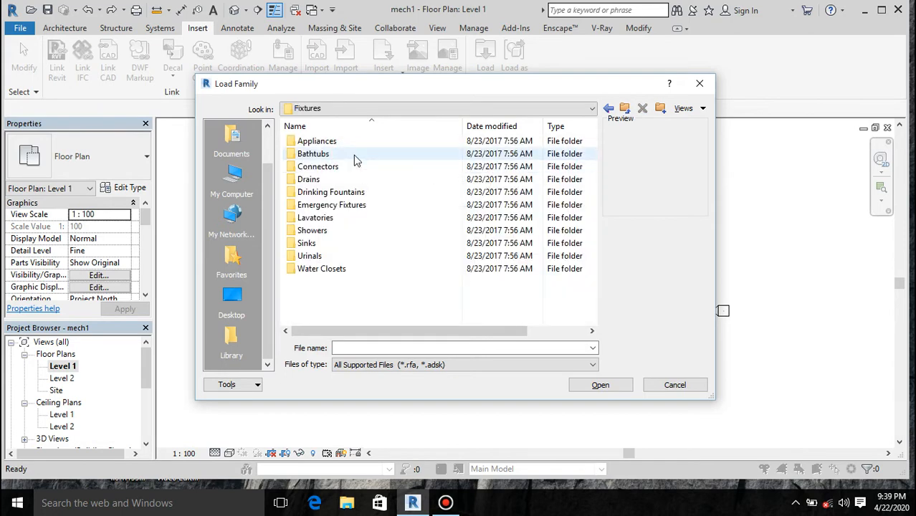
double_click(353, 155)
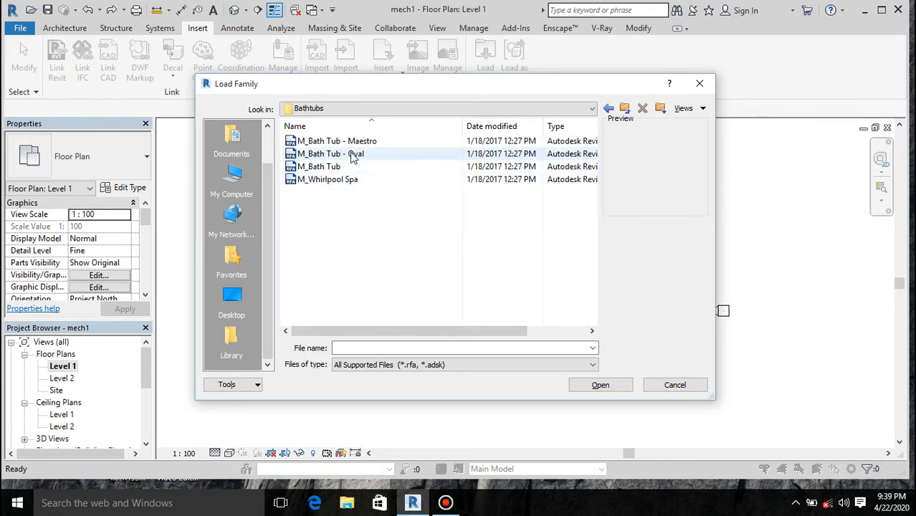
click(354, 143)
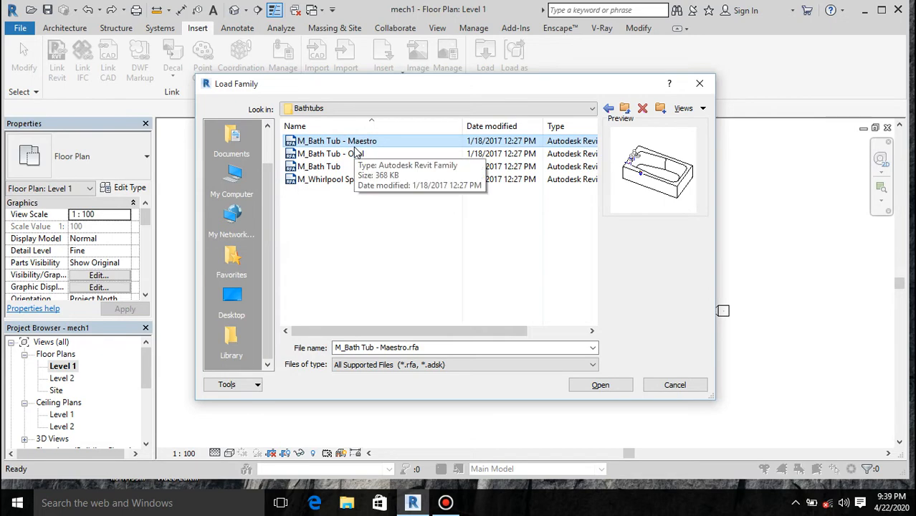
key(Return)
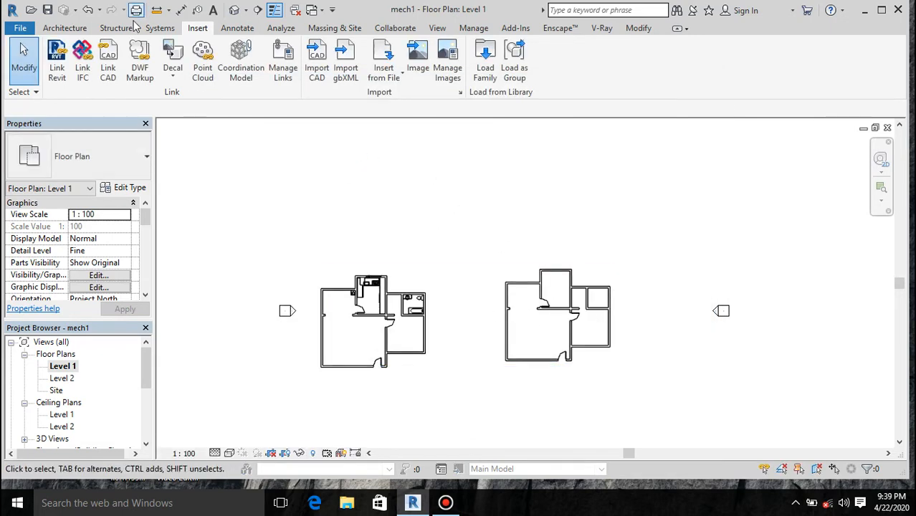
Place an M_Bath Tub - Maestro 1675 mmx915 mm - Private in the lower-right corner of the second plan's empty bathroom
click(161, 29)
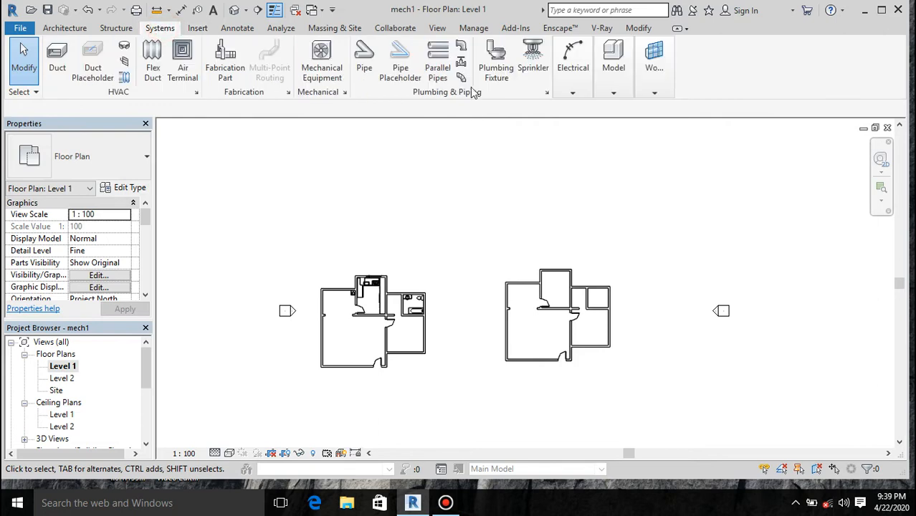
click(496, 61)
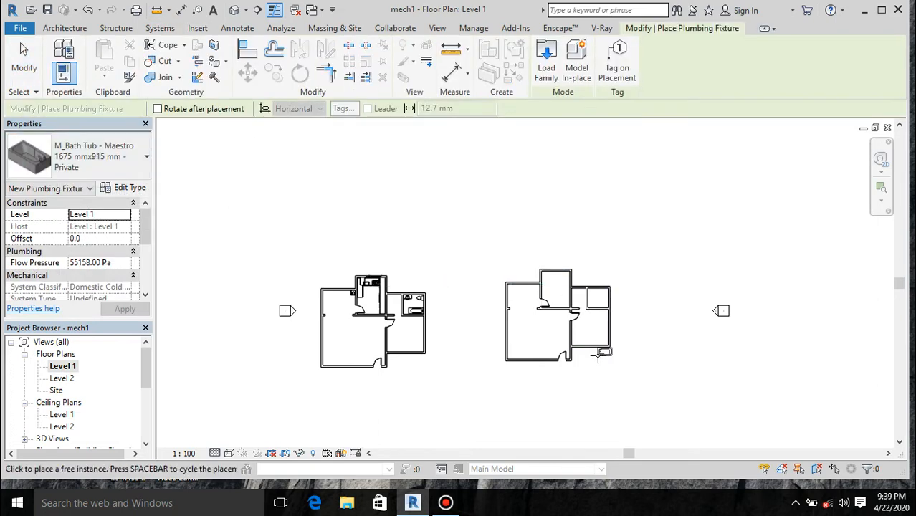
scroll(602, 283, up, 5)
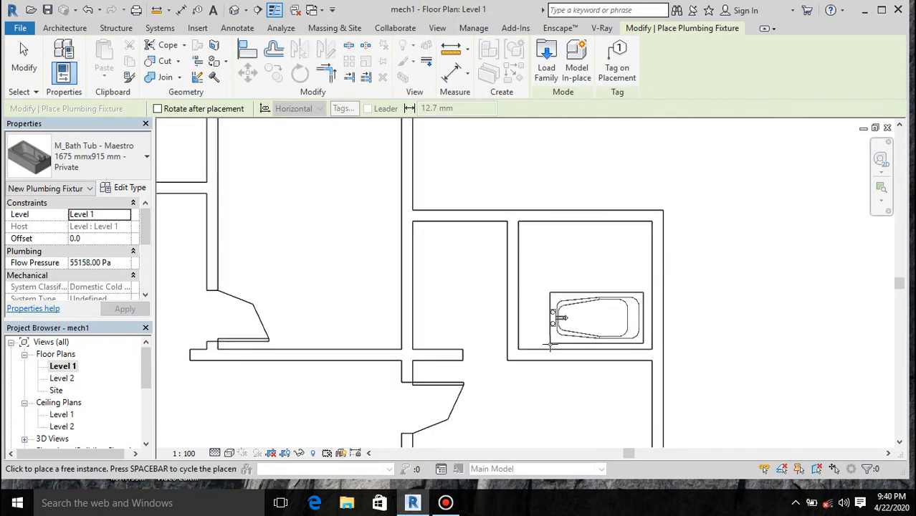
click(557, 347)
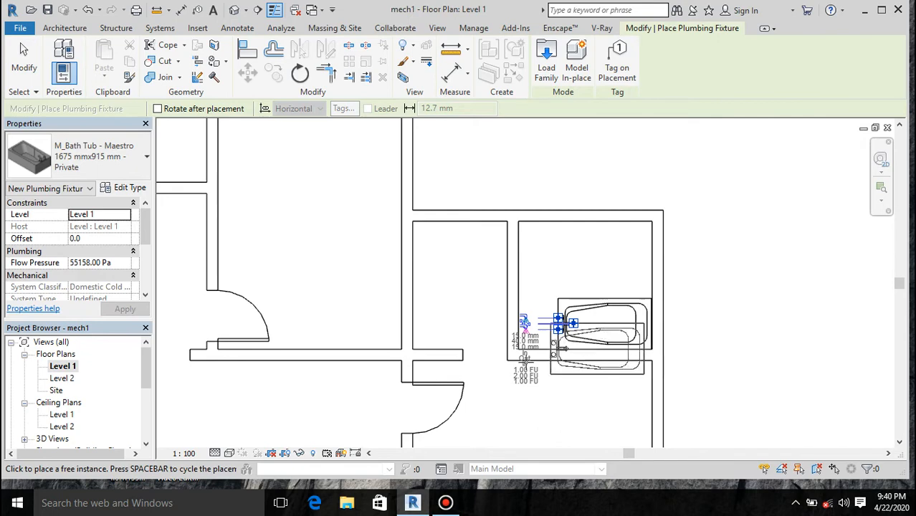
scroll(580, 381, up, 5)
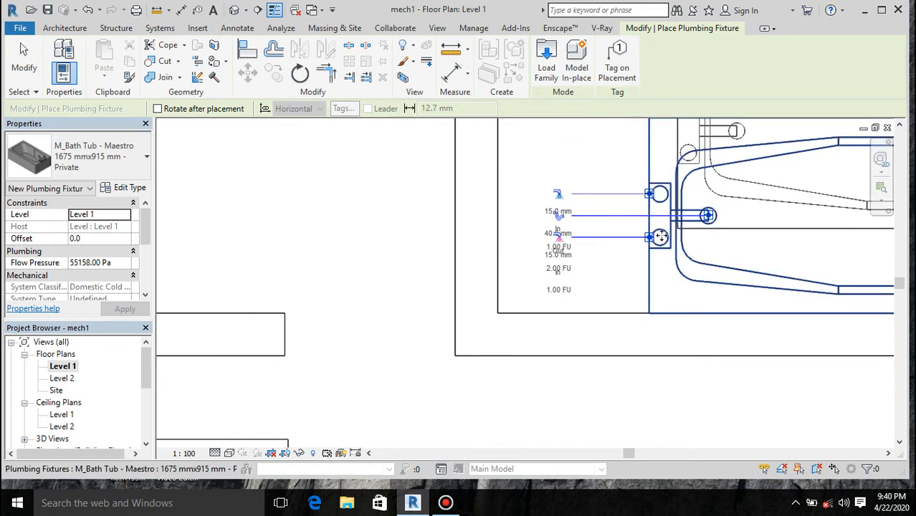
click(694, 312)
key(Escape)
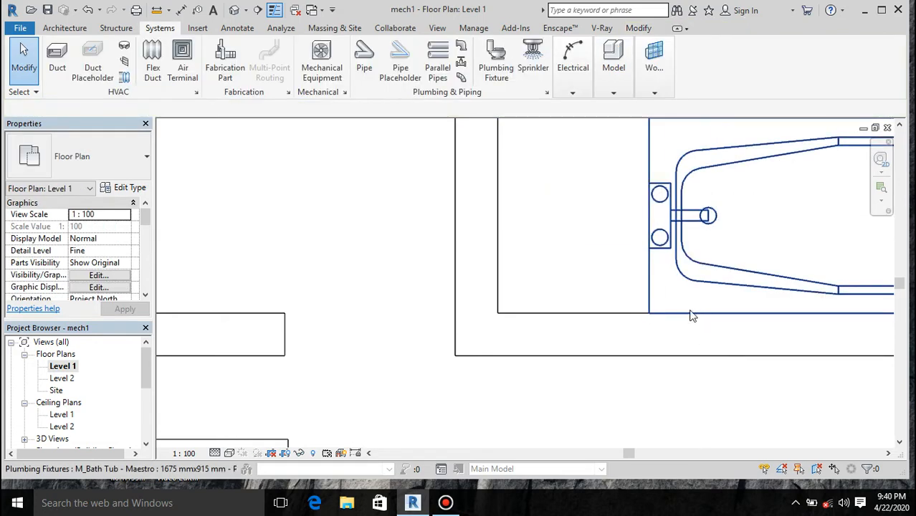
Try to draw a horizontal pipe from the bathtub's 40 mm sanitary connector into the wall at its tap end
click(650, 296)
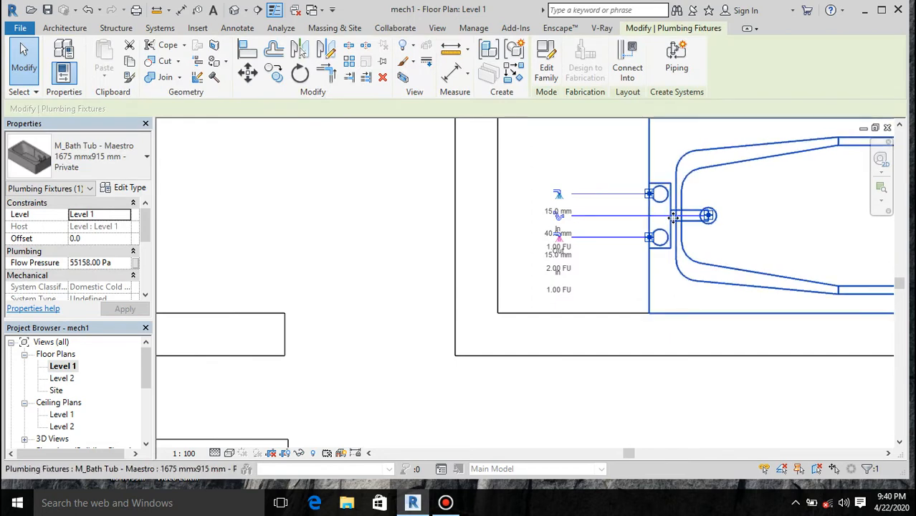
click(560, 216)
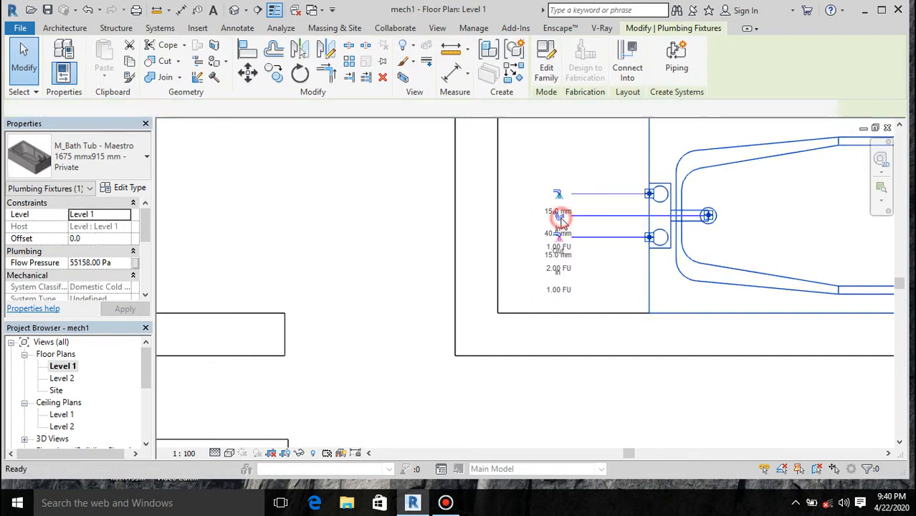
click(478, 217)
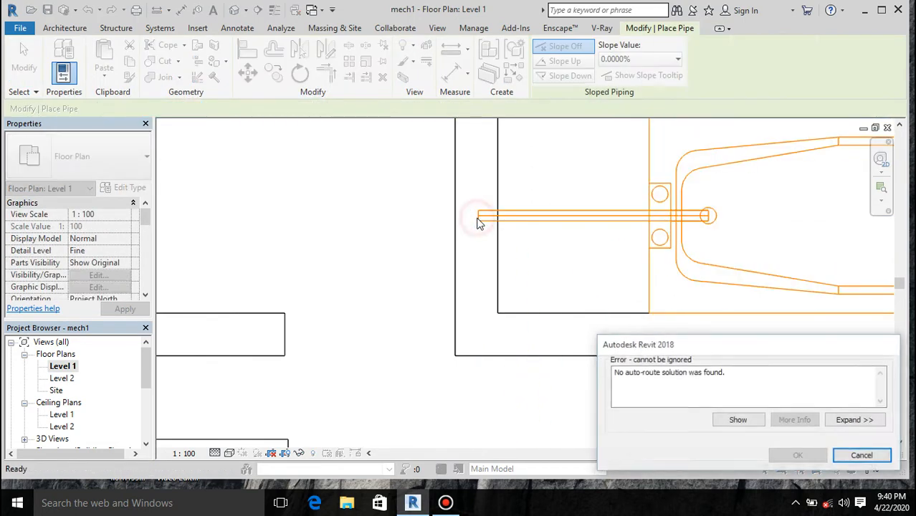
click(865, 457)
key(Escape)
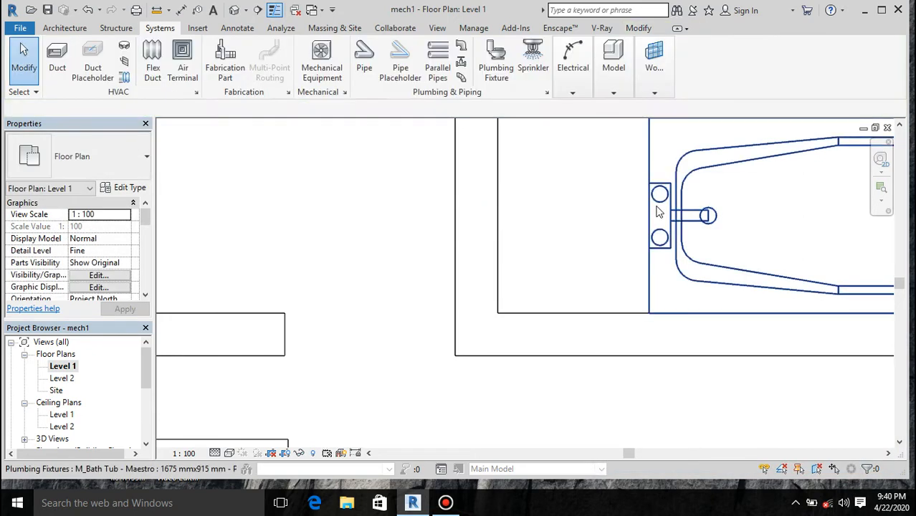
Draw a 15 mm pipe from the bathtub's cold water connector into the tap-end wall, down inside it, and diagonally into the lower wall
click(658, 210)
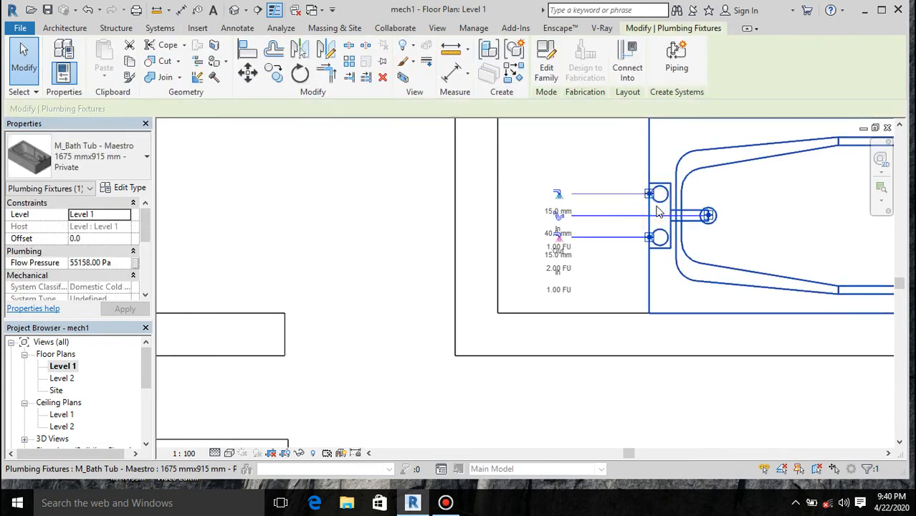
click(559, 195)
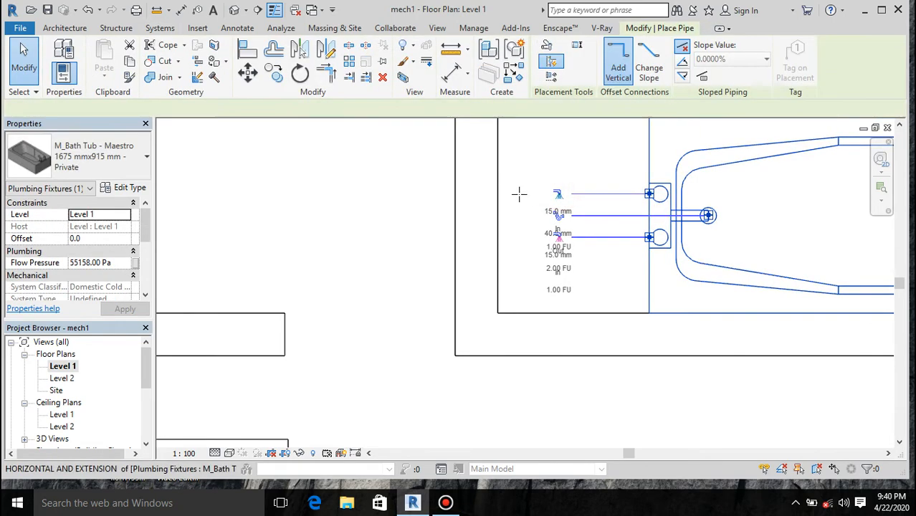
click(482, 193)
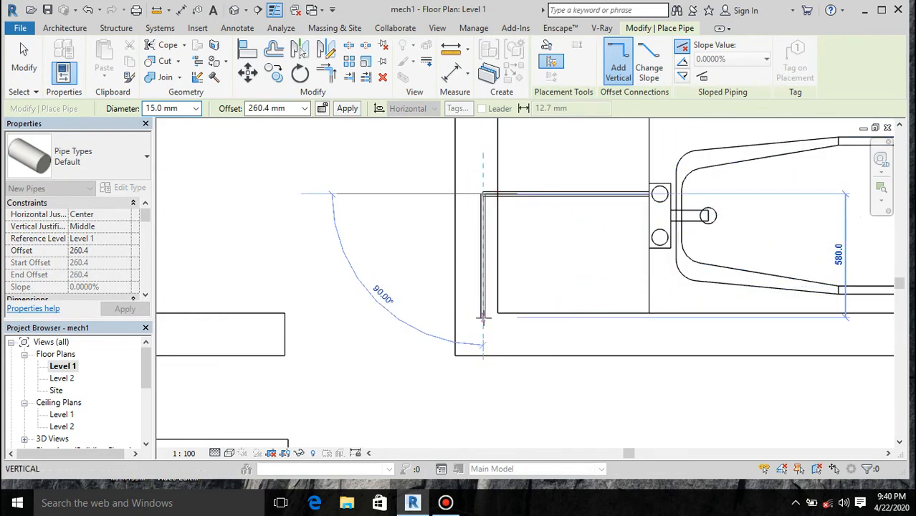
click(482, 317)
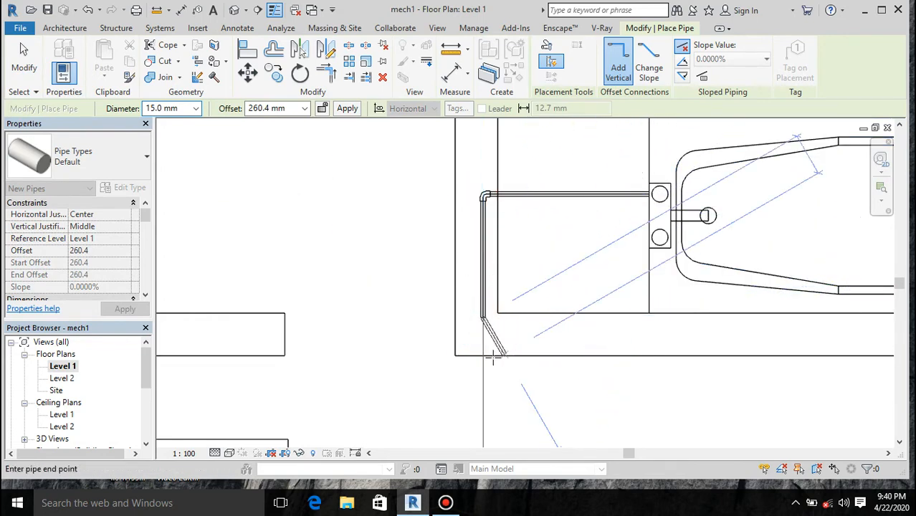
click(582, 346)
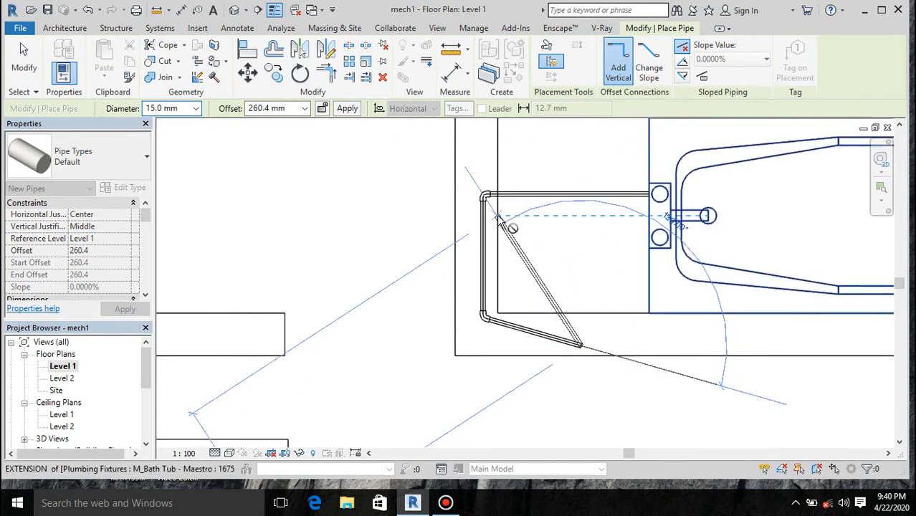
Continue the 15 mm pipe horizontally through the lower wall and up into the wall at the bathtub's far end, finishing beside the tub
scroll(504, 225, down, 2)
scroll(512, 225, up, 1)
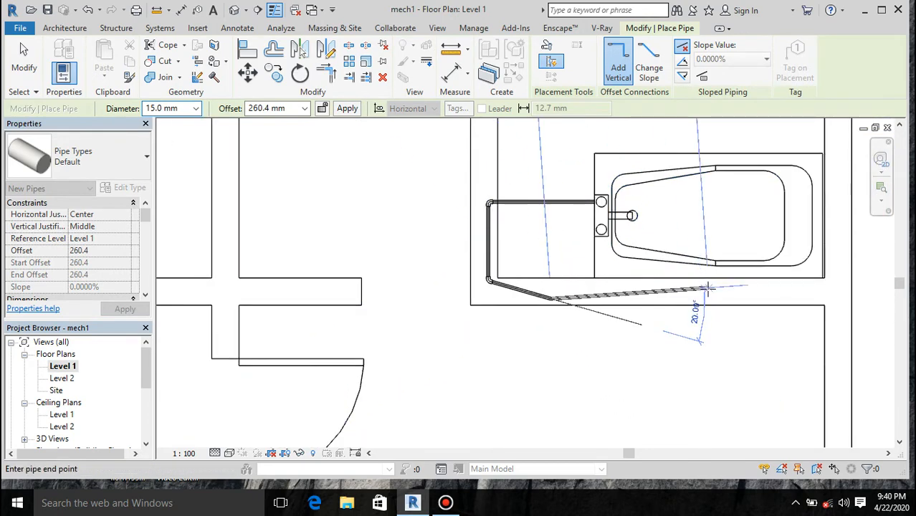
click(835, 297)
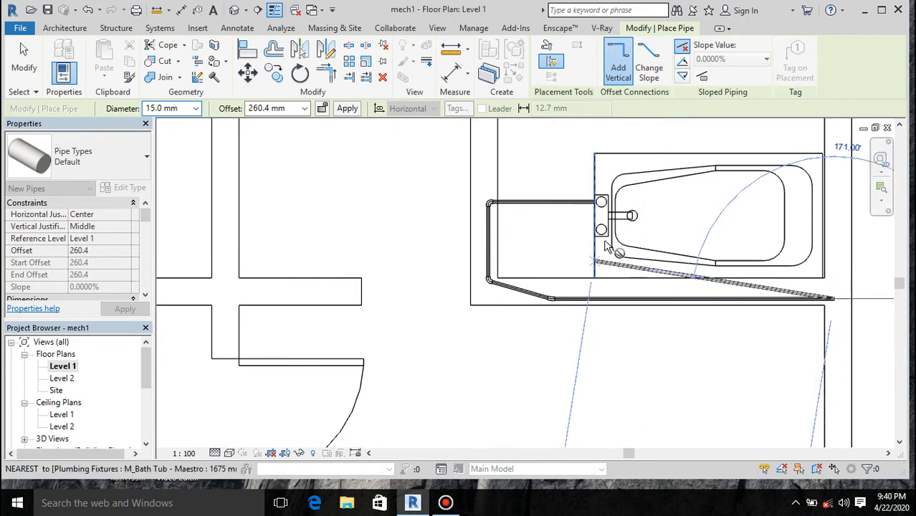
click(837, 219)
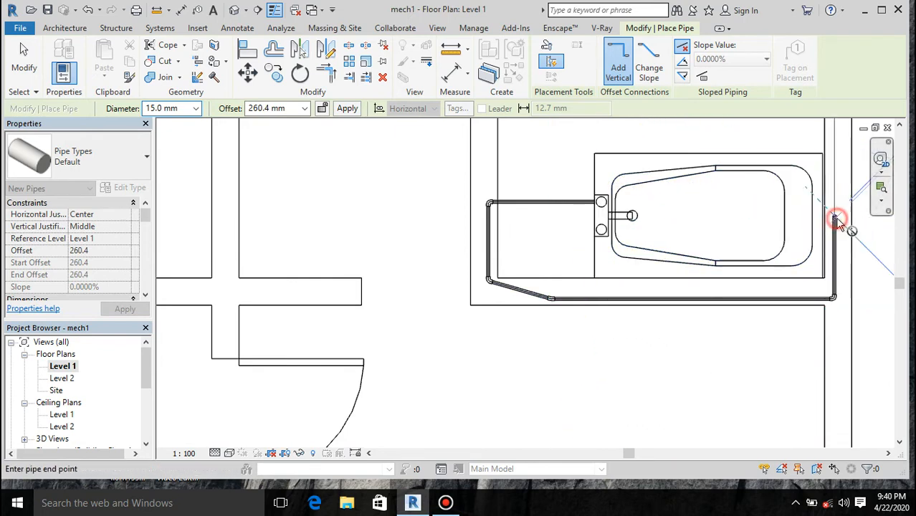
scroll(839, 308, up, 4)
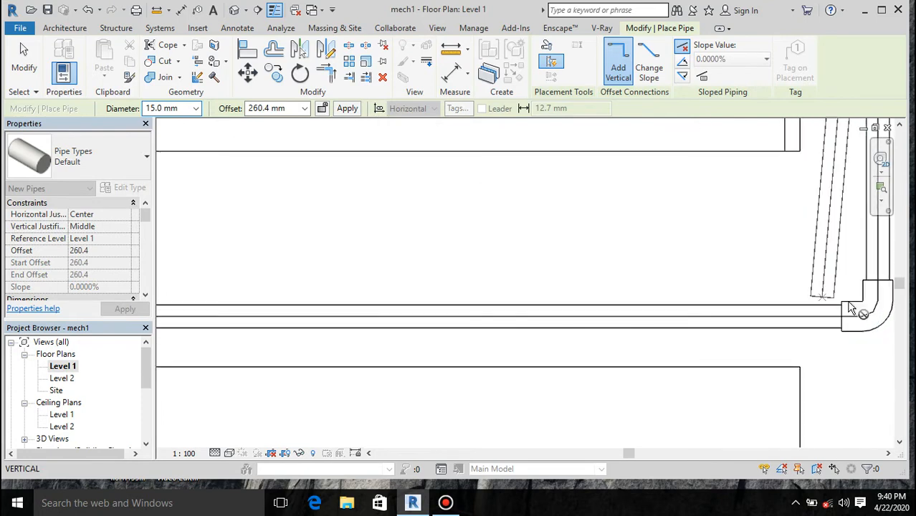
scroll(640, 330, down, 1)
scroll(640, 319, down, 4)
key(Escape)
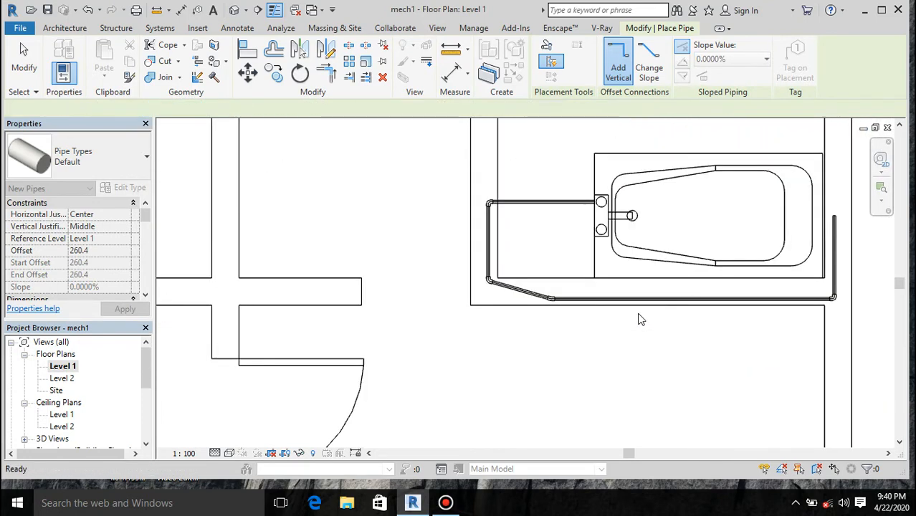
key(Escape)
Connect the bathtub's 15 mm hot water connector with a horizontal pipe to the vertical pipe inside the tap-end wall
scroll(592, 192, up, 5)
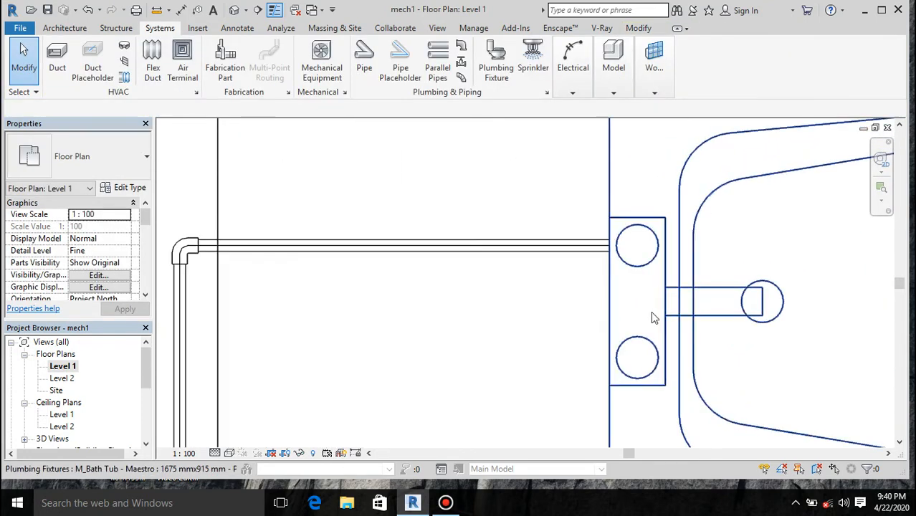
click(621, 349)
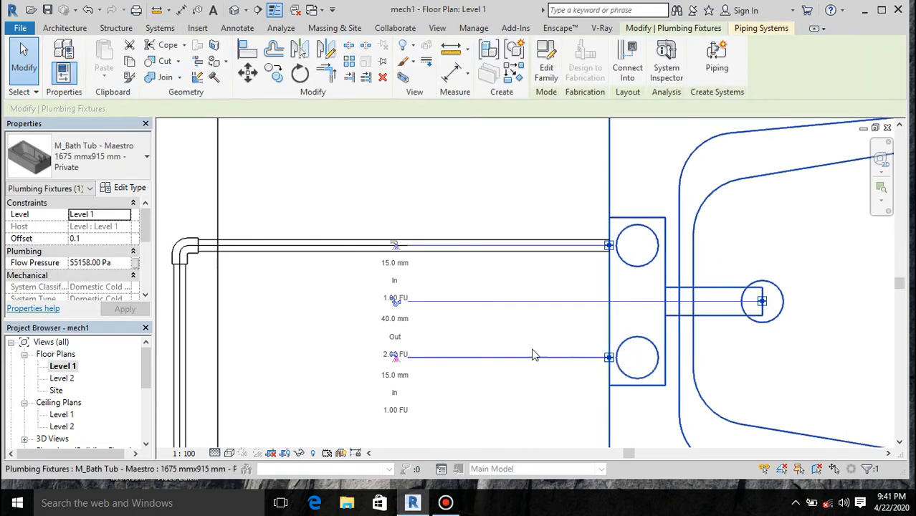
click(395, 354)
scroll(352, 356, down, 1)
scroll(355, 355, down, 3)
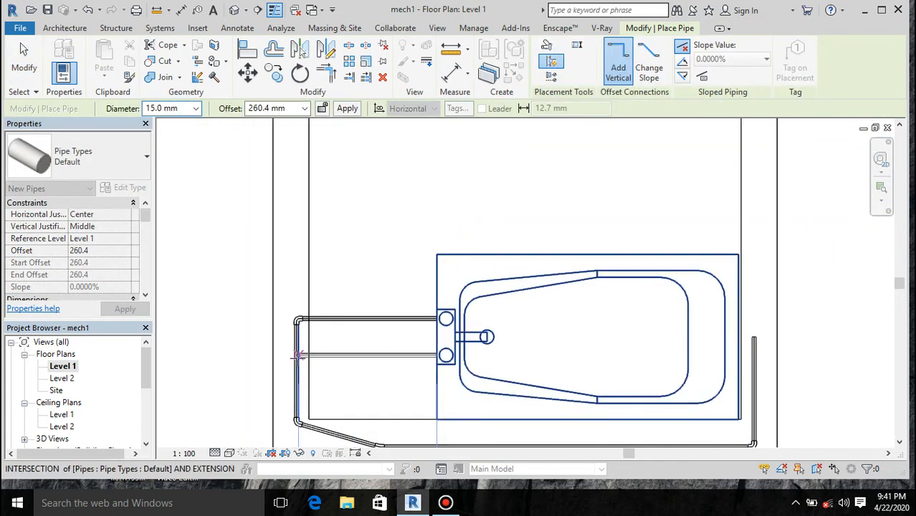
scroll(298, 356, up, 5)
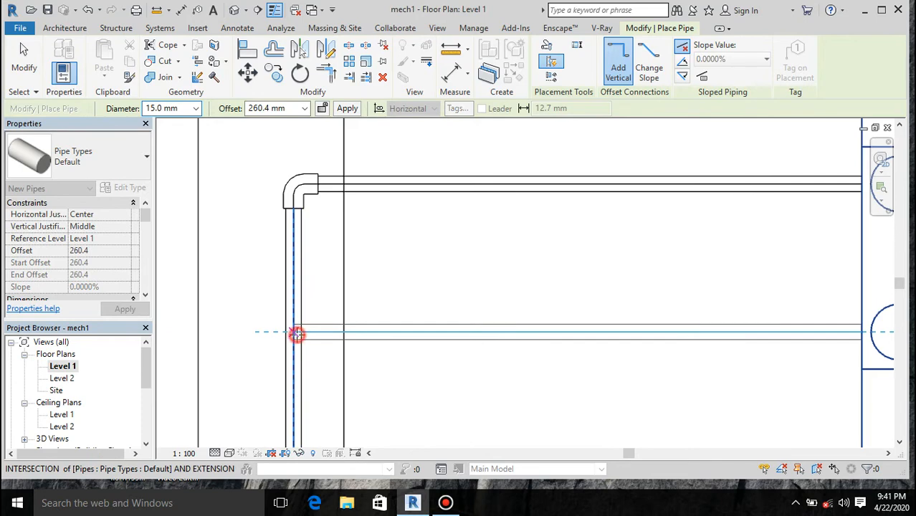
scroll(395, 241, down, 3)
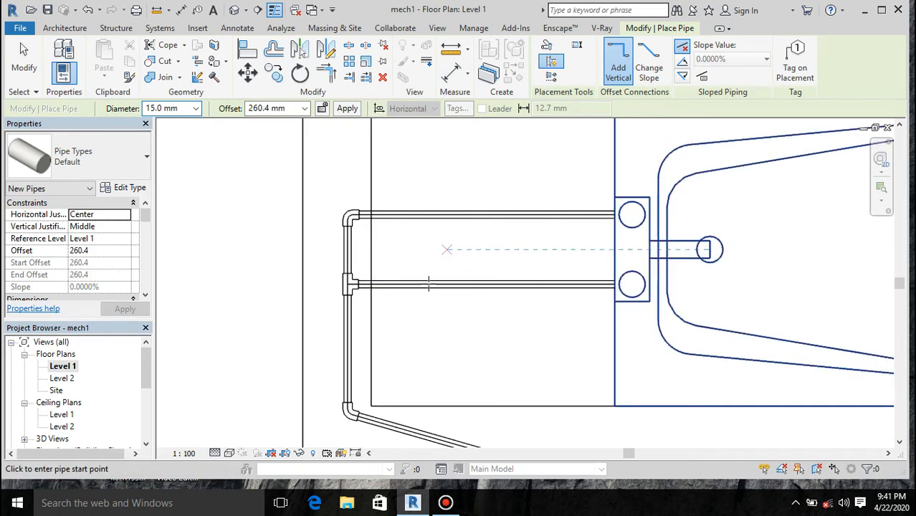
scroll(328, 273, down, 5)
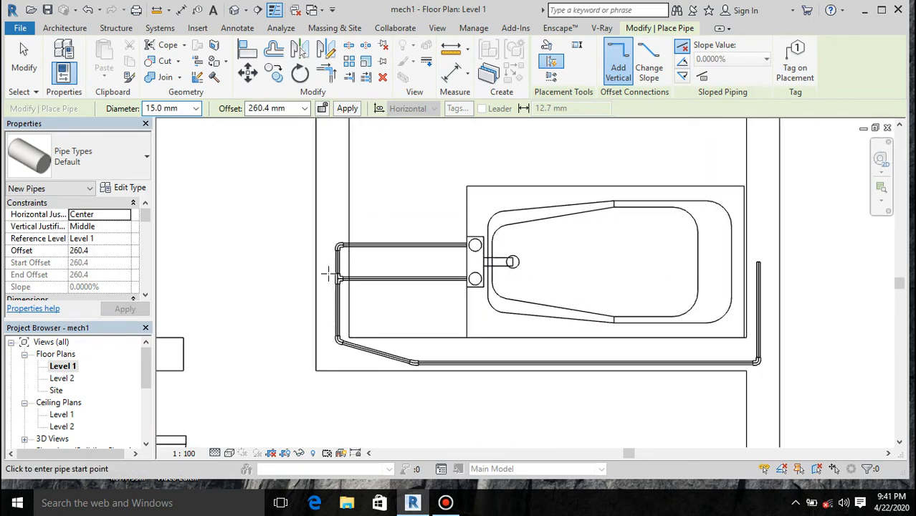
scroll(488, 267, up, 5)
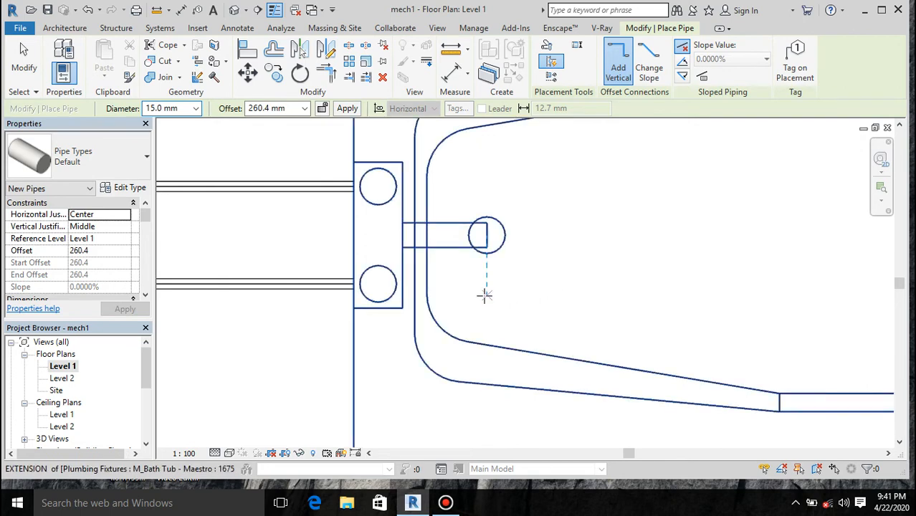
key(Escape)
key(Escape)
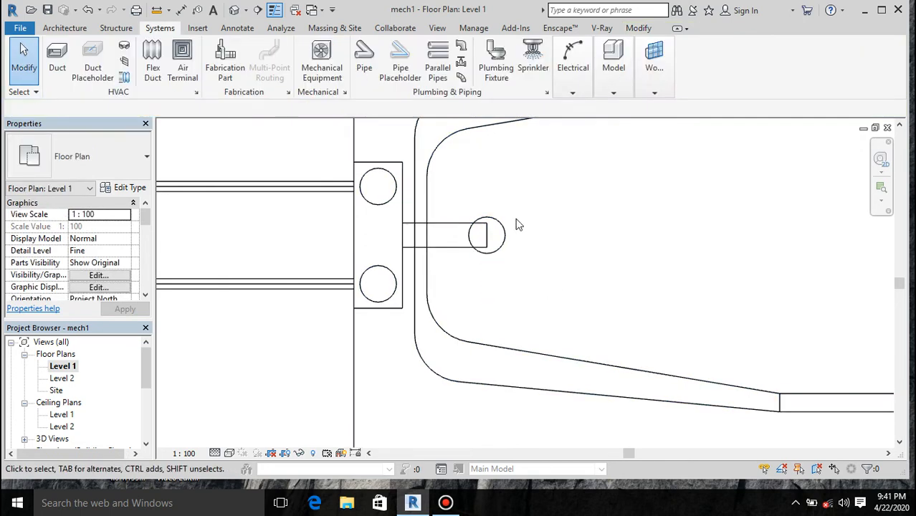
Draw a 40 mm pipe with the Change Slope option from the bathtub's sanitary connector to the wall at the tub's far end
click(485, 241)
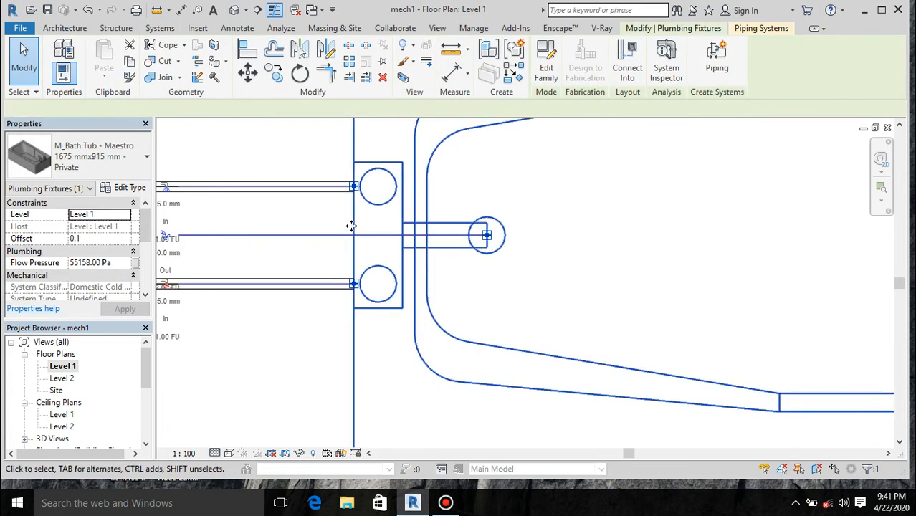
scroll(351, 226, down, 2)
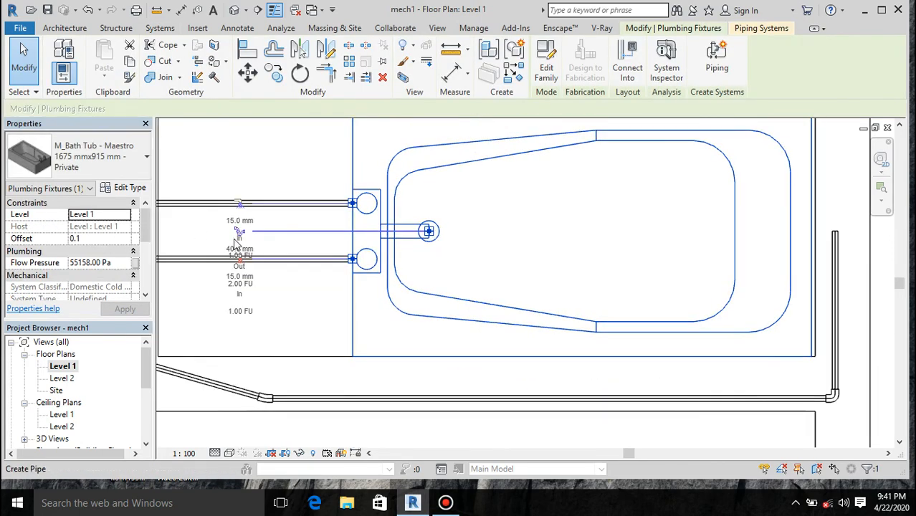
scroll(236, 244, up, 3)
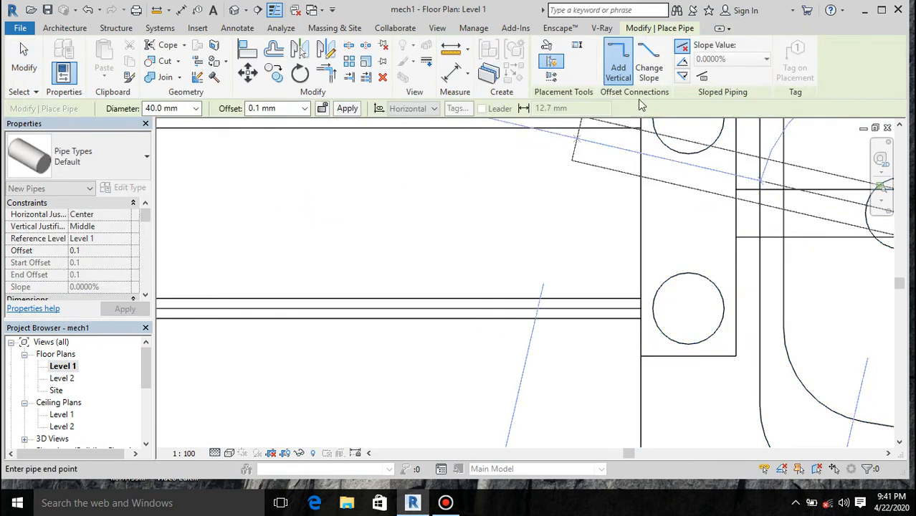
click(653, 56)
scroll(472, 228, down, 6)
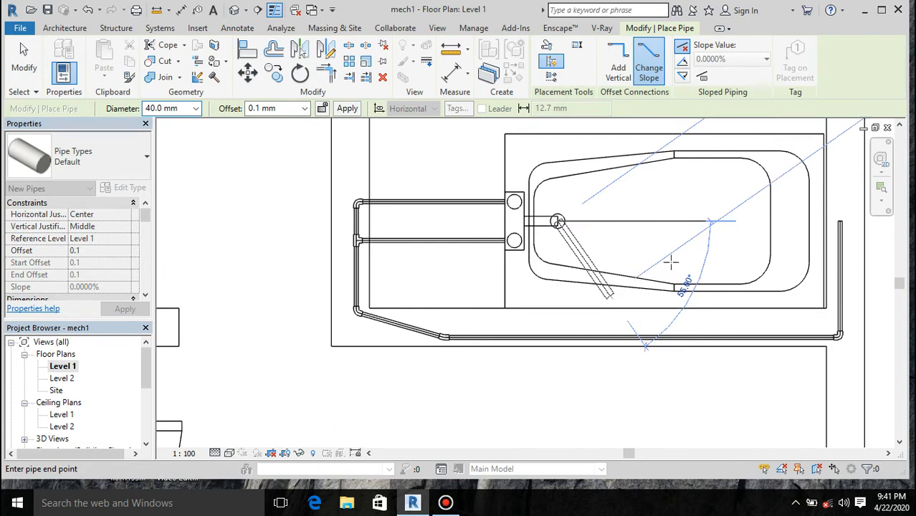
click(845, 185)
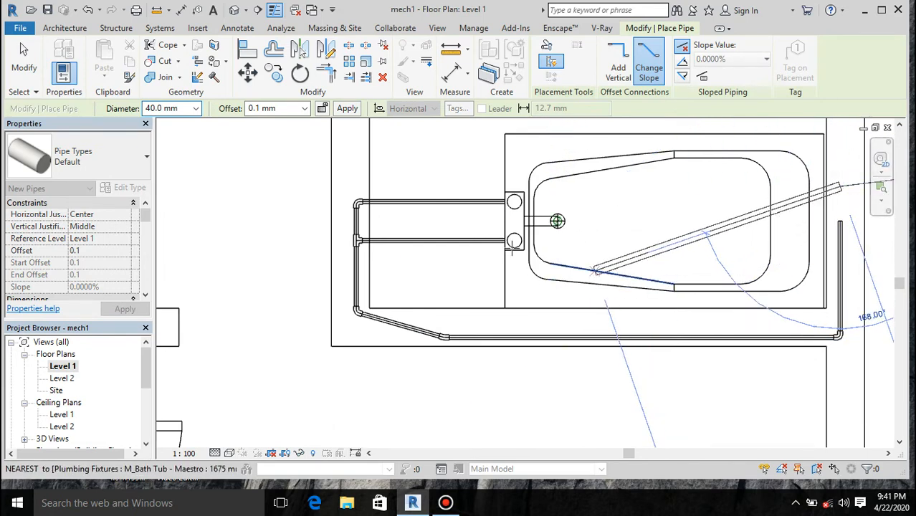
key(Escape)
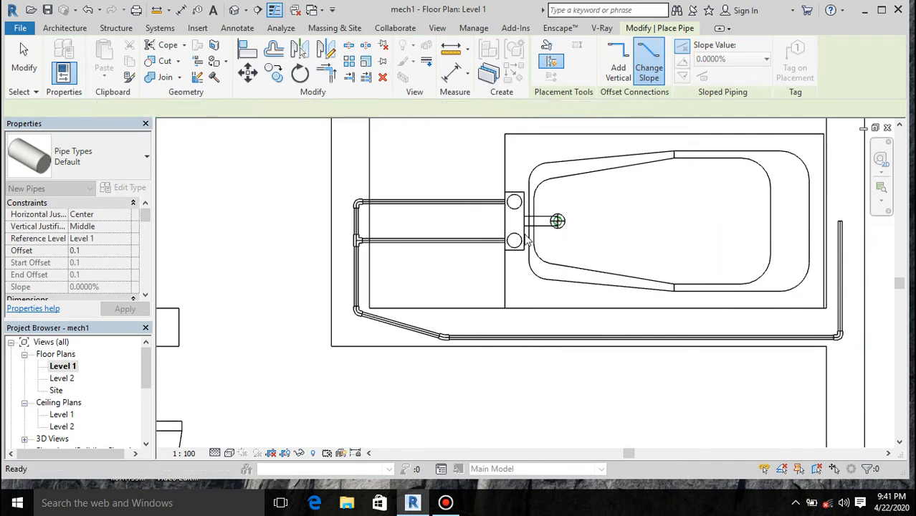
key(Escape)
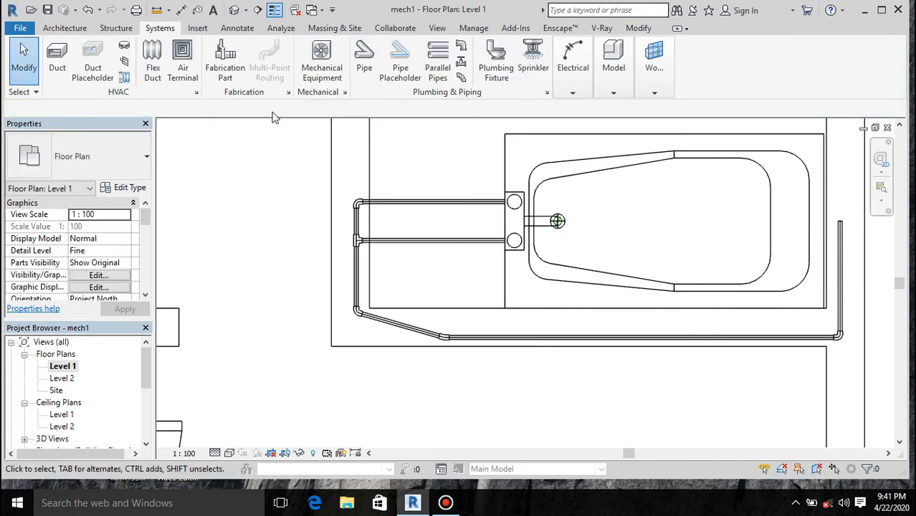
Open the default 3D view in Wireframe style, focused on the bathtub and its drain pipe
click(233, 10)
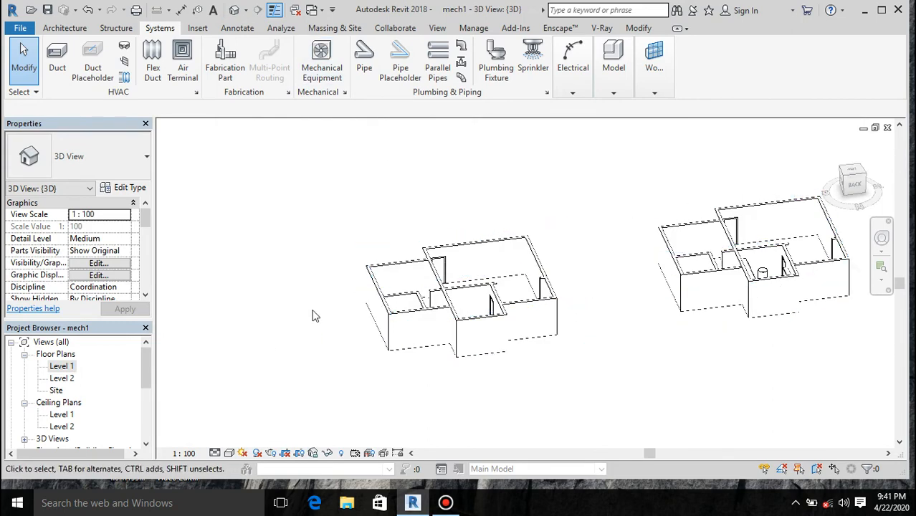
click(229, 453)
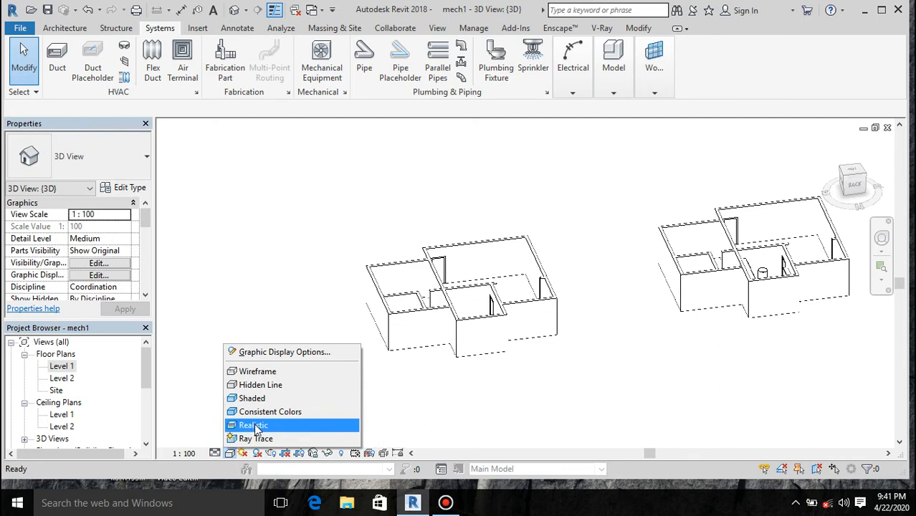
click(258, 372)
scroll(406, 330, up, 5)
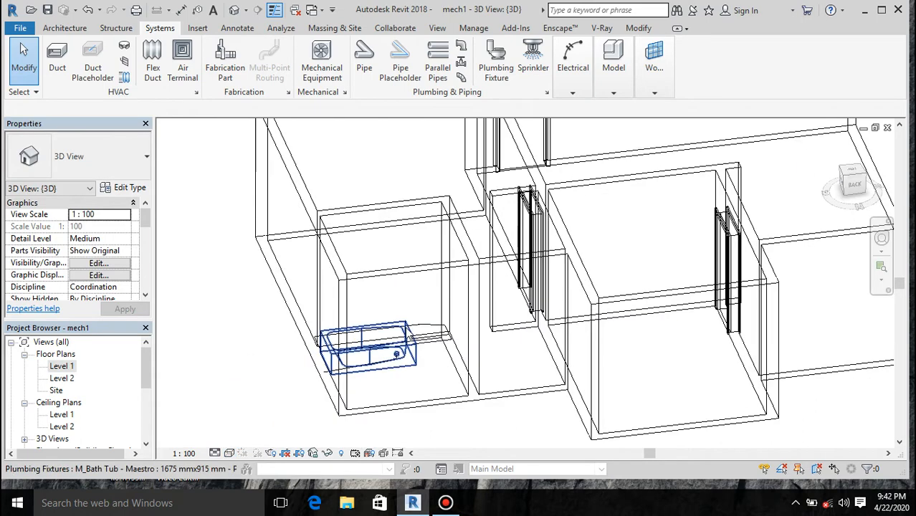
scroll(316, 387, up, 6)
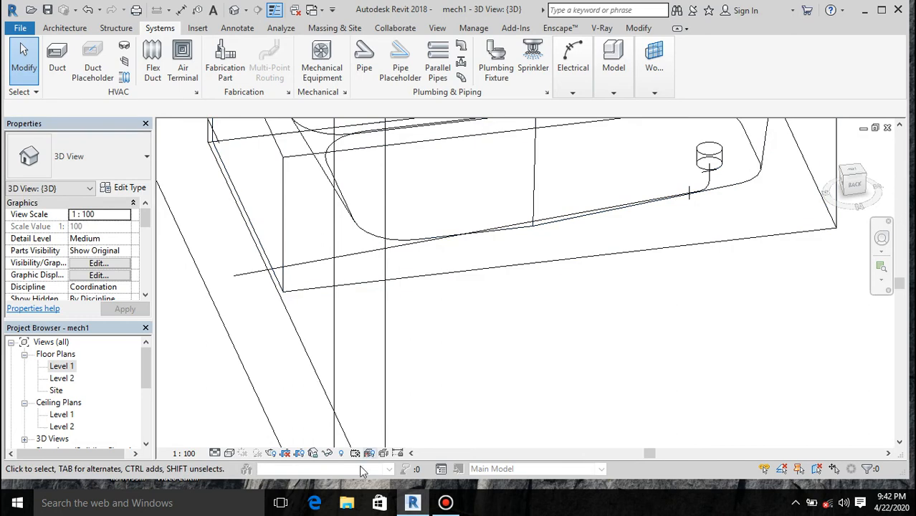
Set the 3D view's detail level to Fine and examine the bathtub's drain and water supply pipes
click(214, 453)
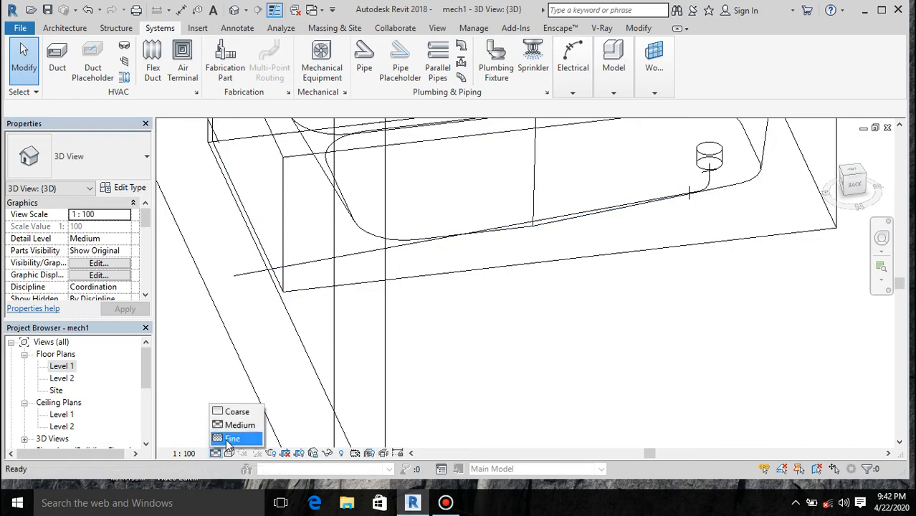
click(228, 438)
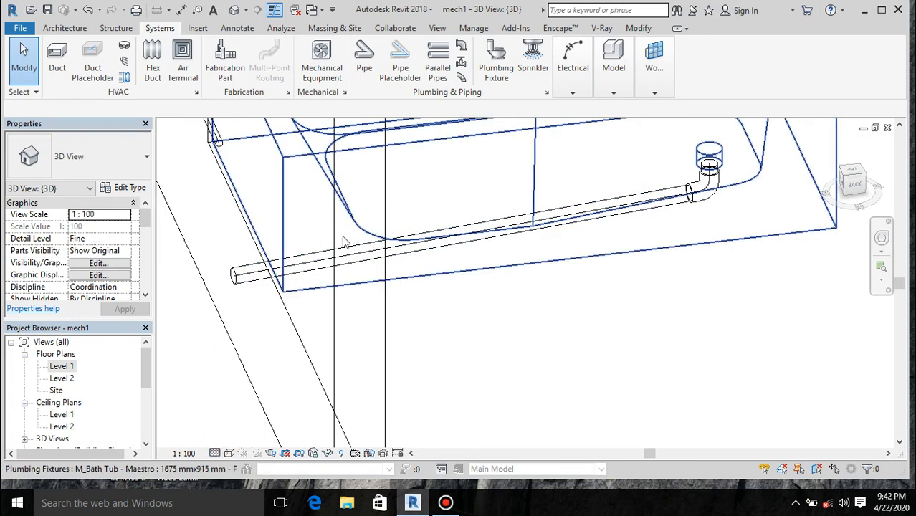
scroll(479, 247, down, 4)
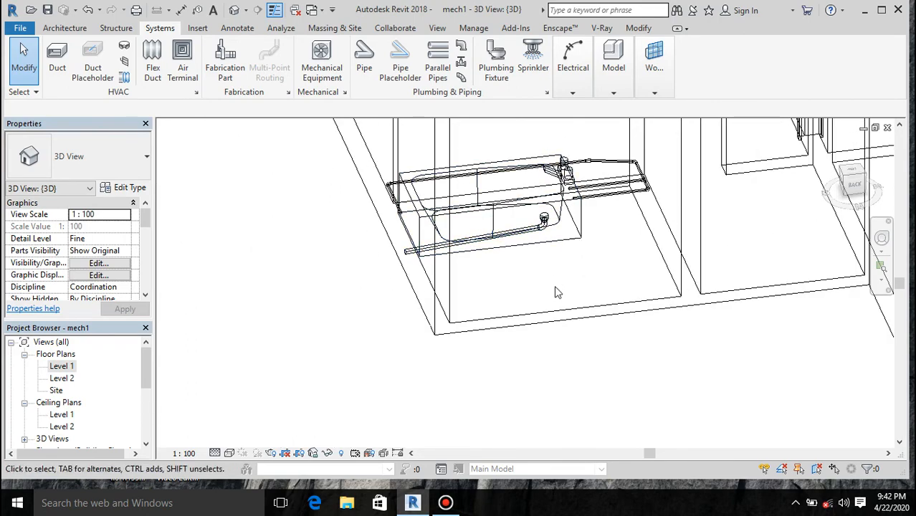
scroll(613, 158, up, 4)
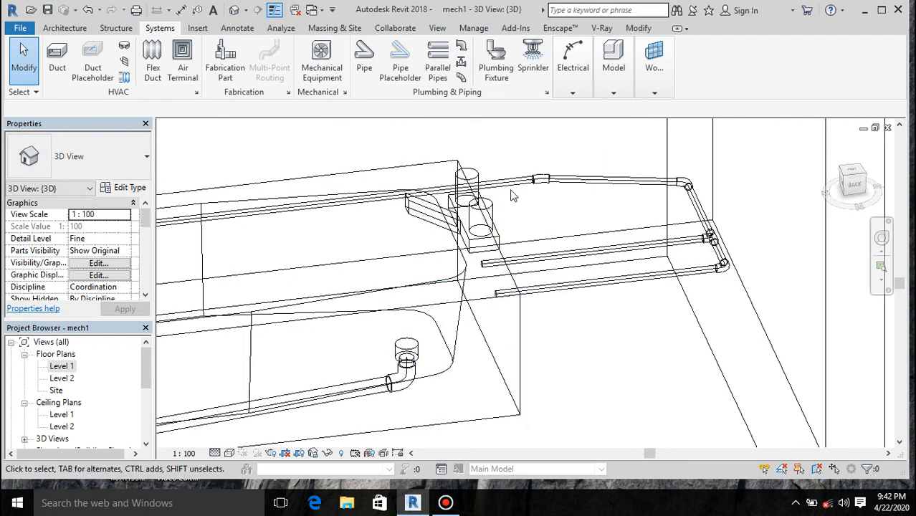
scroll(512, 196, up, 3)
scroll(567, 267, down, 5)
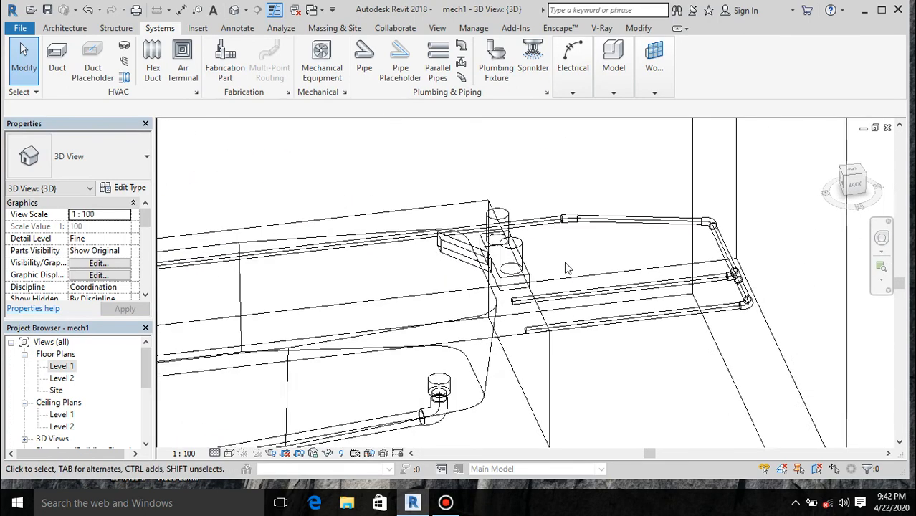
scroll(566, 268, down, 1)
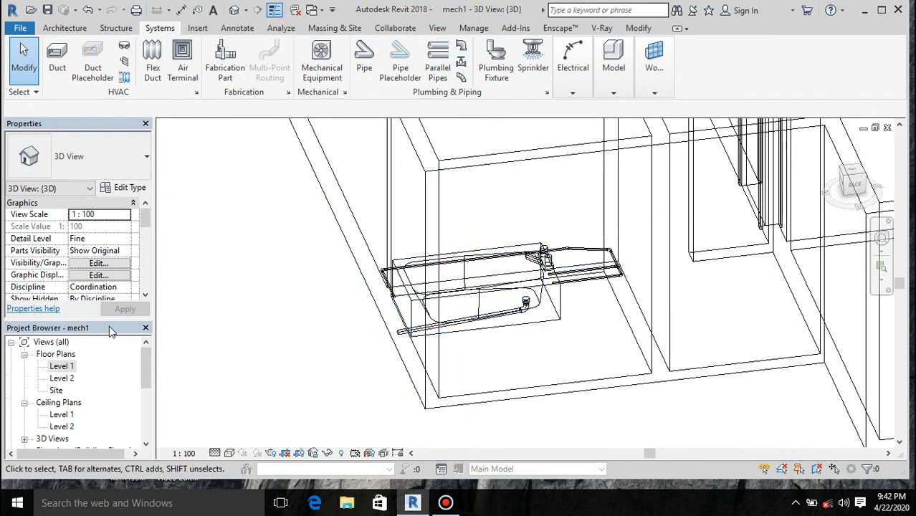
Open the Level 1 floor plan and examine the bathtub's pipe run through the walls, including the elbow at the far-end corner
double_click(62, 367)
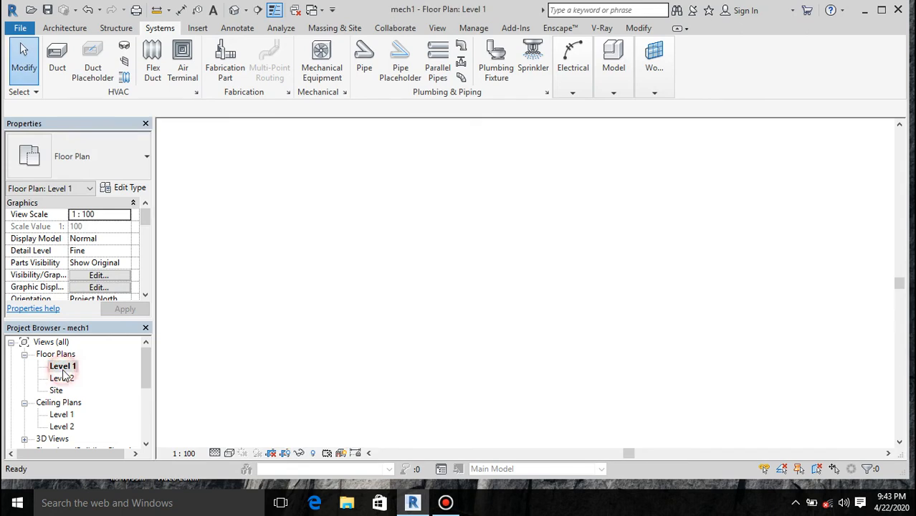
scroll(416, 272, down, 4)
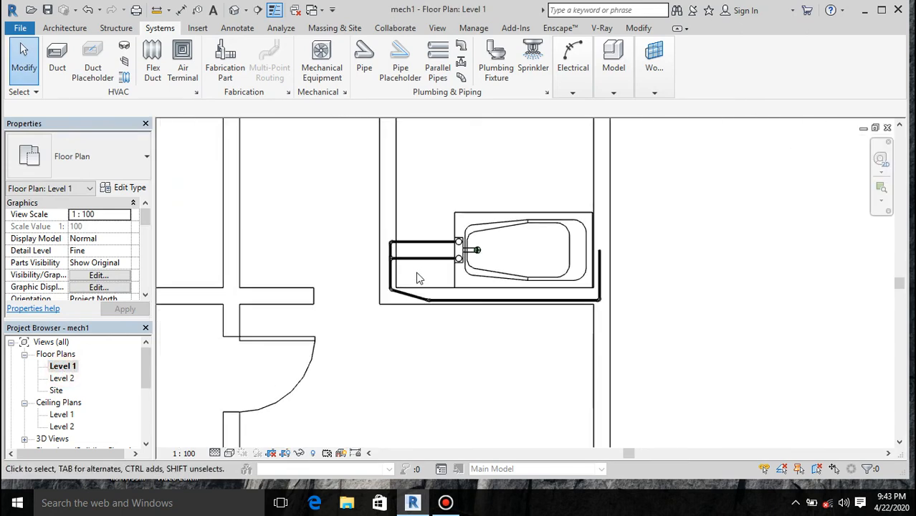
scroll(446, 269, up, 1)
scroll(446, 270, up, 5)
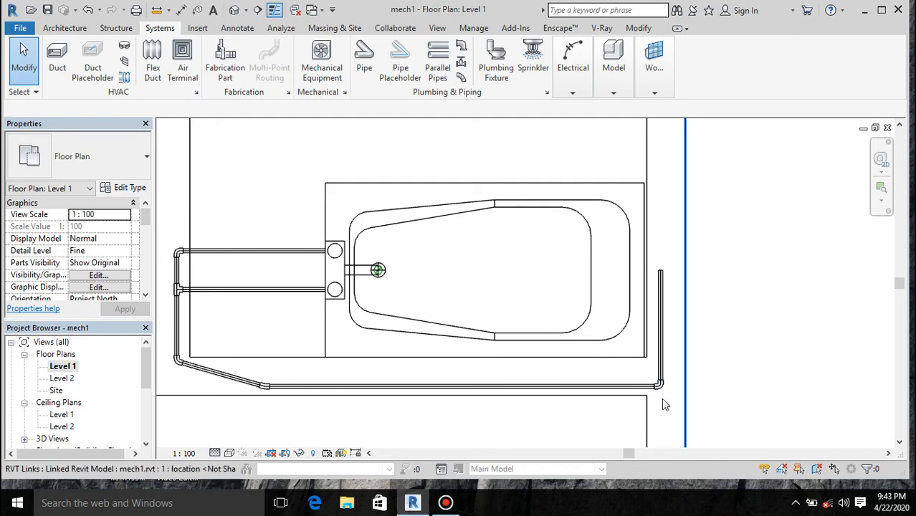
scroll(657, 392, up, 5)
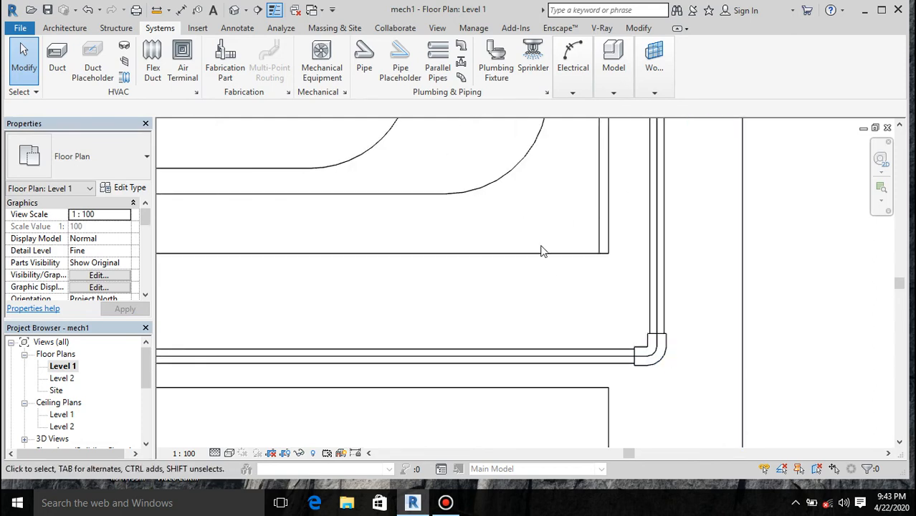
scroll(761, 338, down, 2)
scroll(763, 340, down, 2)
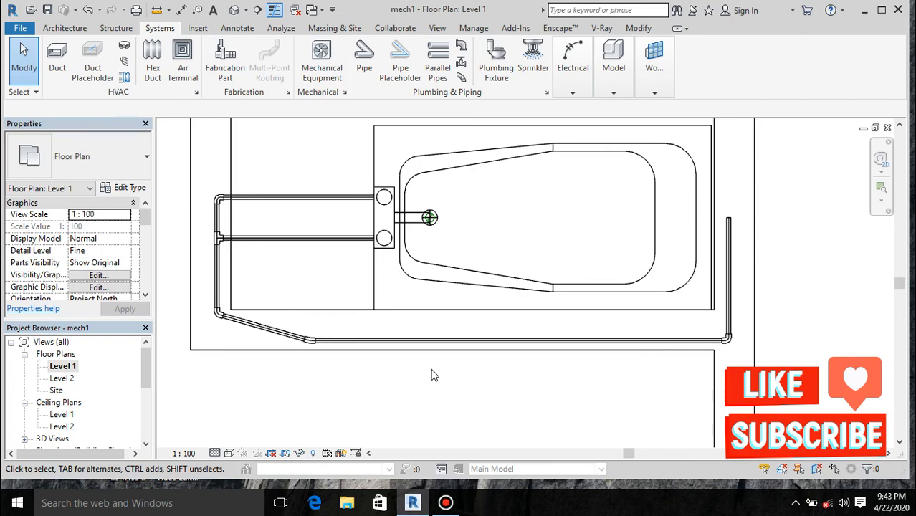
Examine the pipes, valve and fittings in the kitchen wall behind the sink and stove of the other apartment, and review both apartment layouts
scroll(434, 375, down, 5)
scroll(559, 323, down, 2)
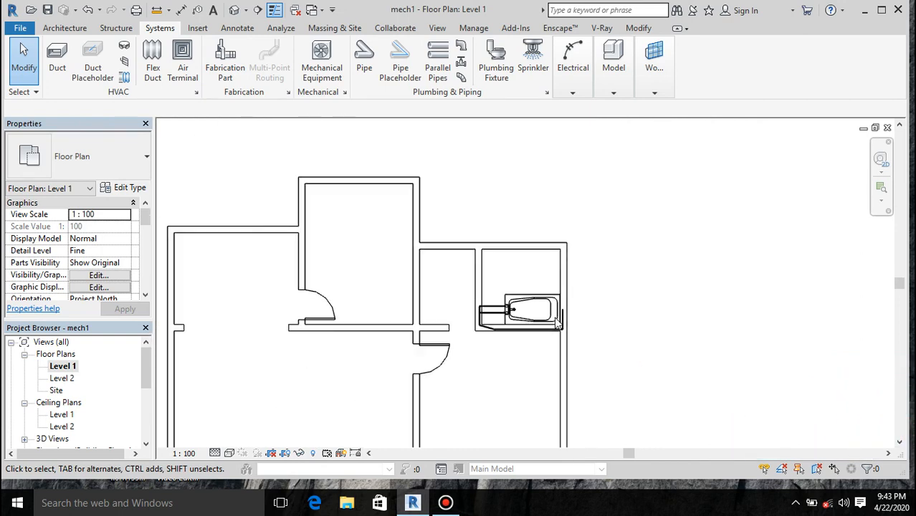
scroll(557, 285, down, 3)
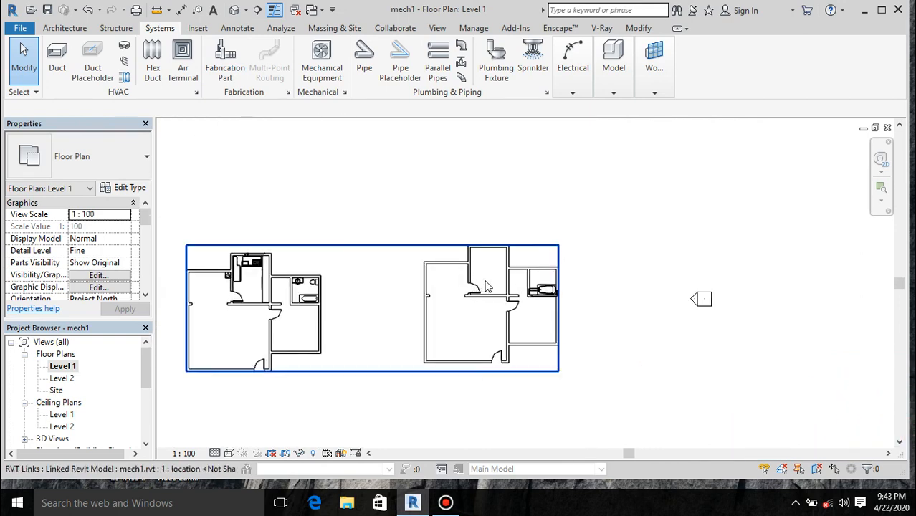
scroll(534, 296, down, 3)
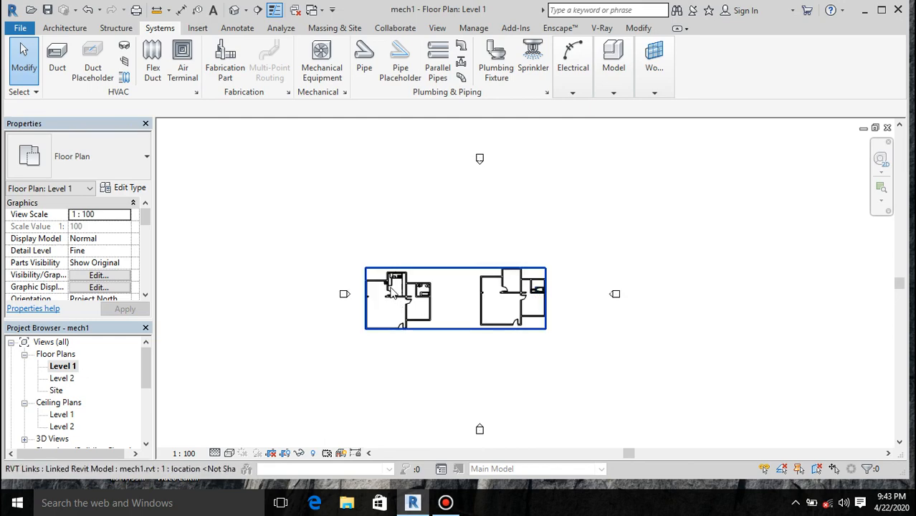
scroll(393, 290, up, 5)
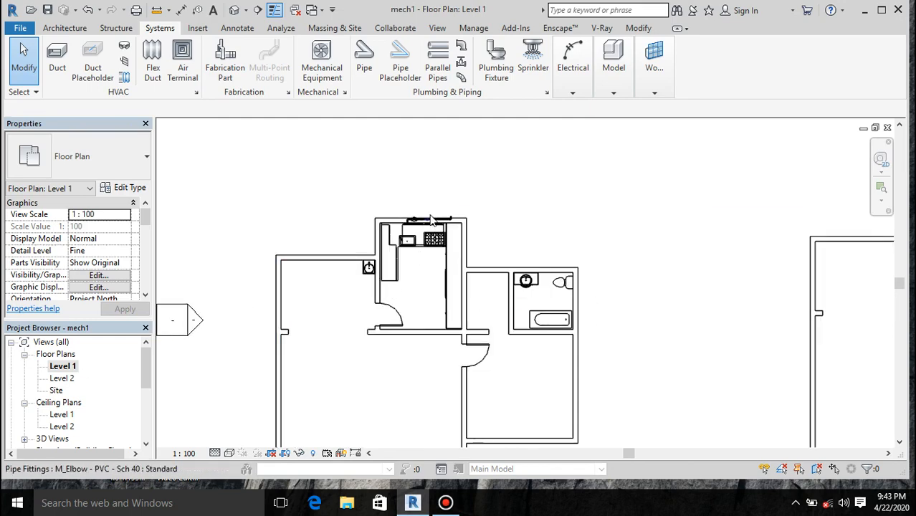
scroll(431, 221, up, 5)
scroll(385, 228, up, 3)
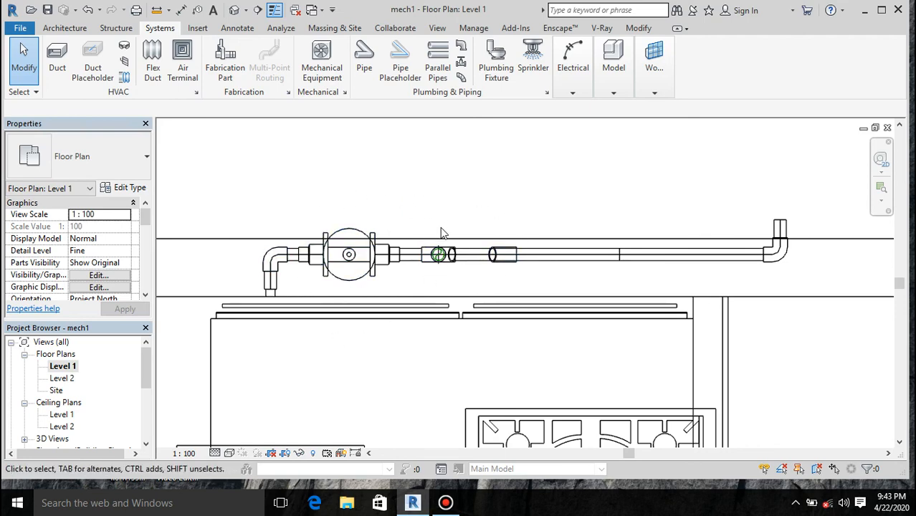
scroll(443, 233, down, 4)
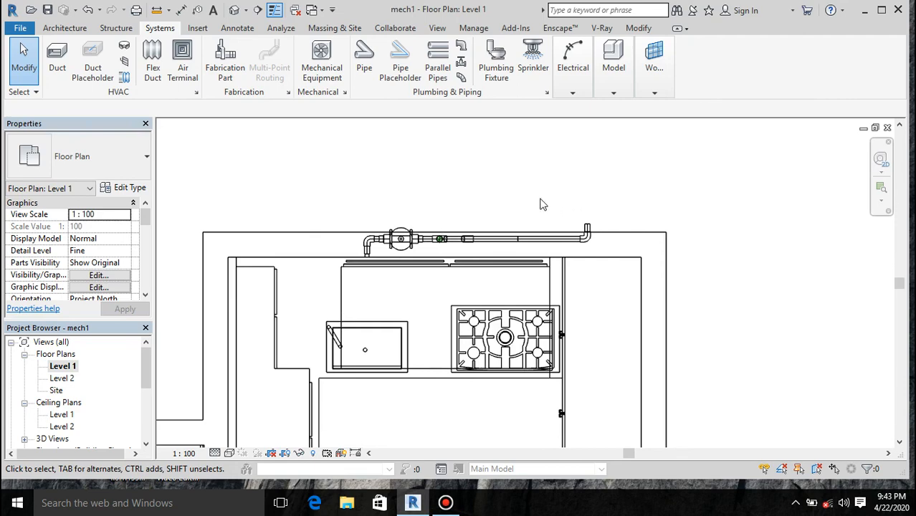
scroll(542, 203, down, 4)
scroll(378, 211, down, 1)
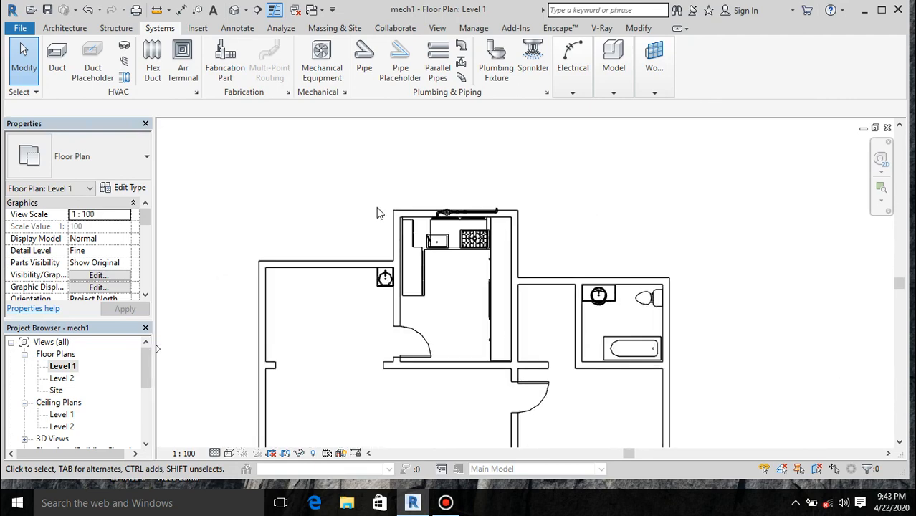
scroll(378, 213, down, 3)
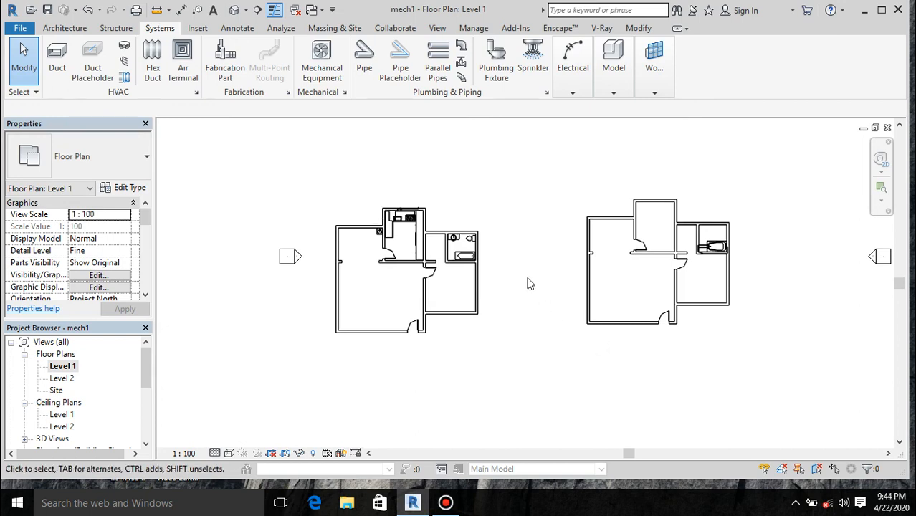